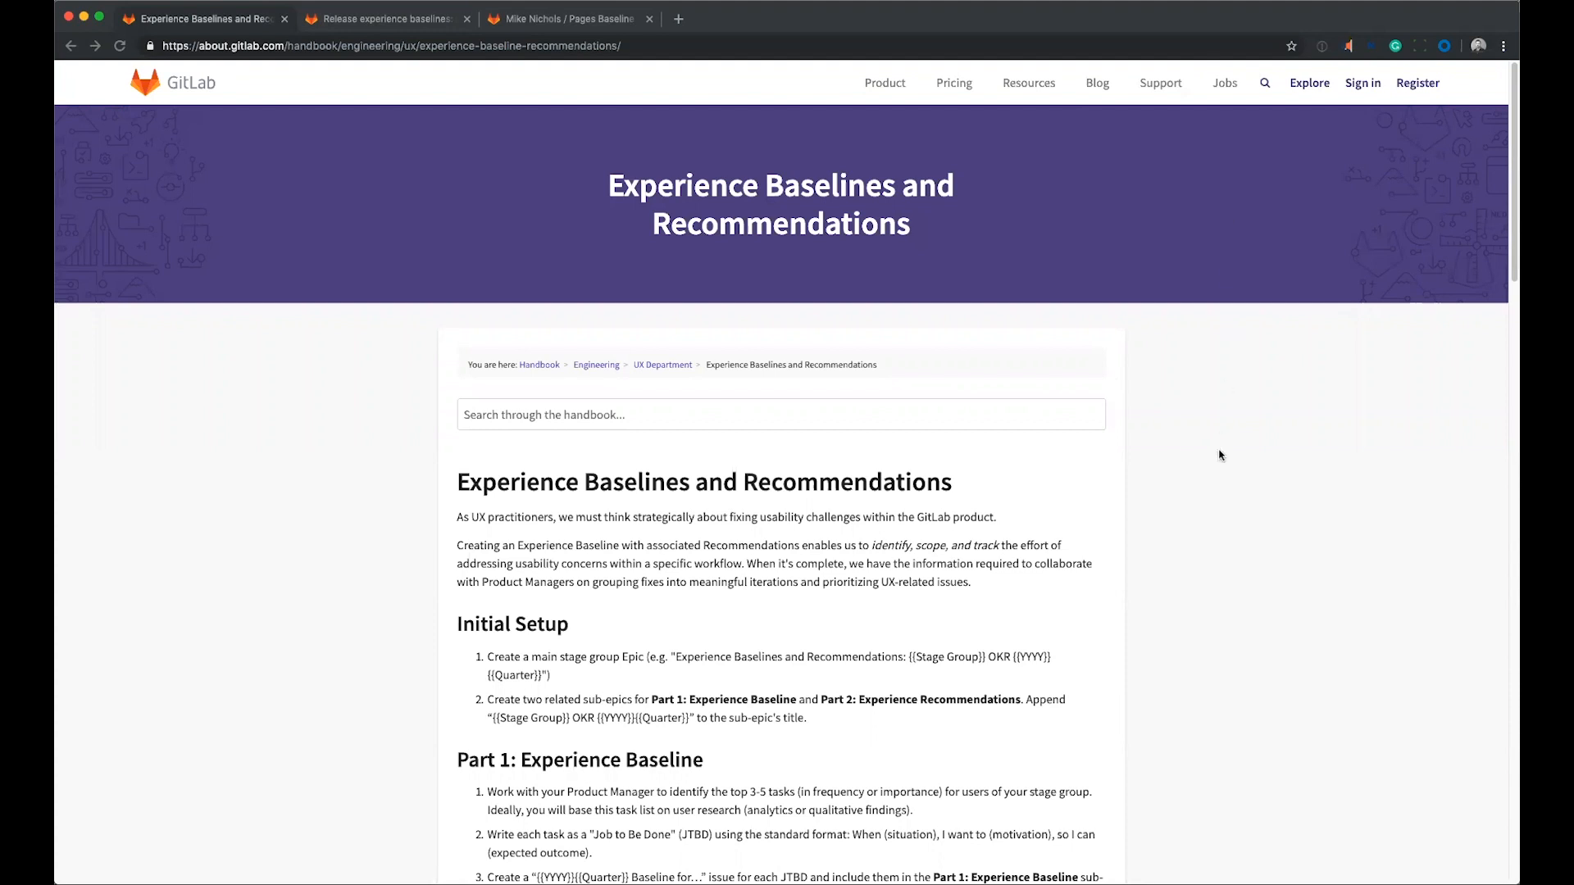
Read the Initial Setup and Part 1 instructions on the Experience Baselines and Recommendations handbook page.
{"action": "scroll", "coordinate": [1225, 463], "scroll_direction": "down", "scroll_amount": 2}
{"action": "scroll", "coordinate": [1229, 460], "scroll_direction": "down", "scroll_amount": 3}
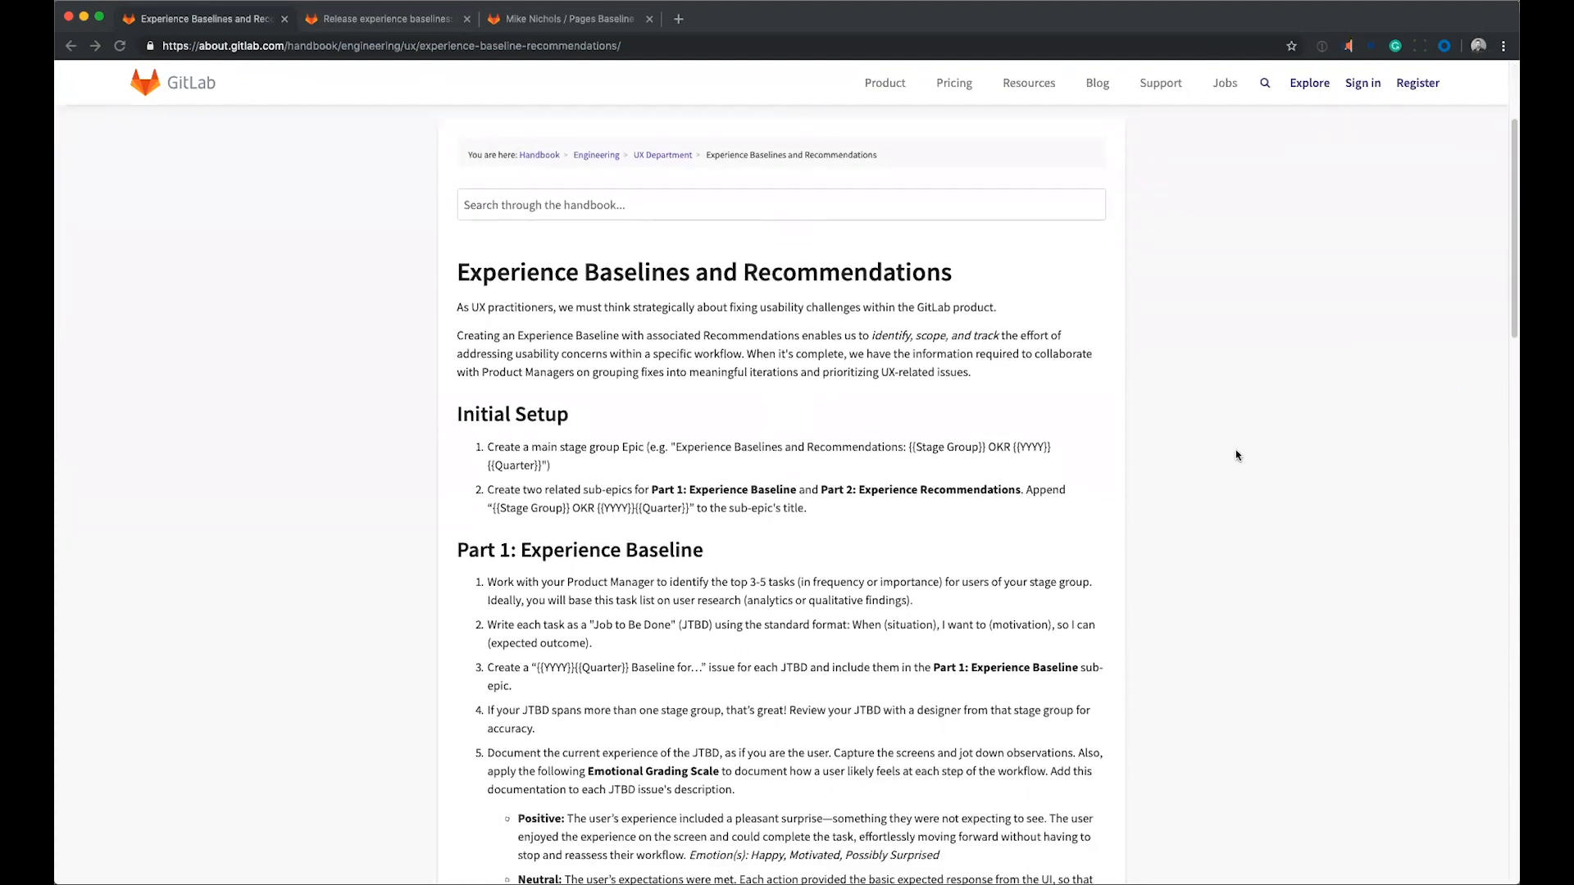
{"action": "scroll", "coordinate": [1236, 455], "scroll_direction": "down", "scroll_amount": 2}
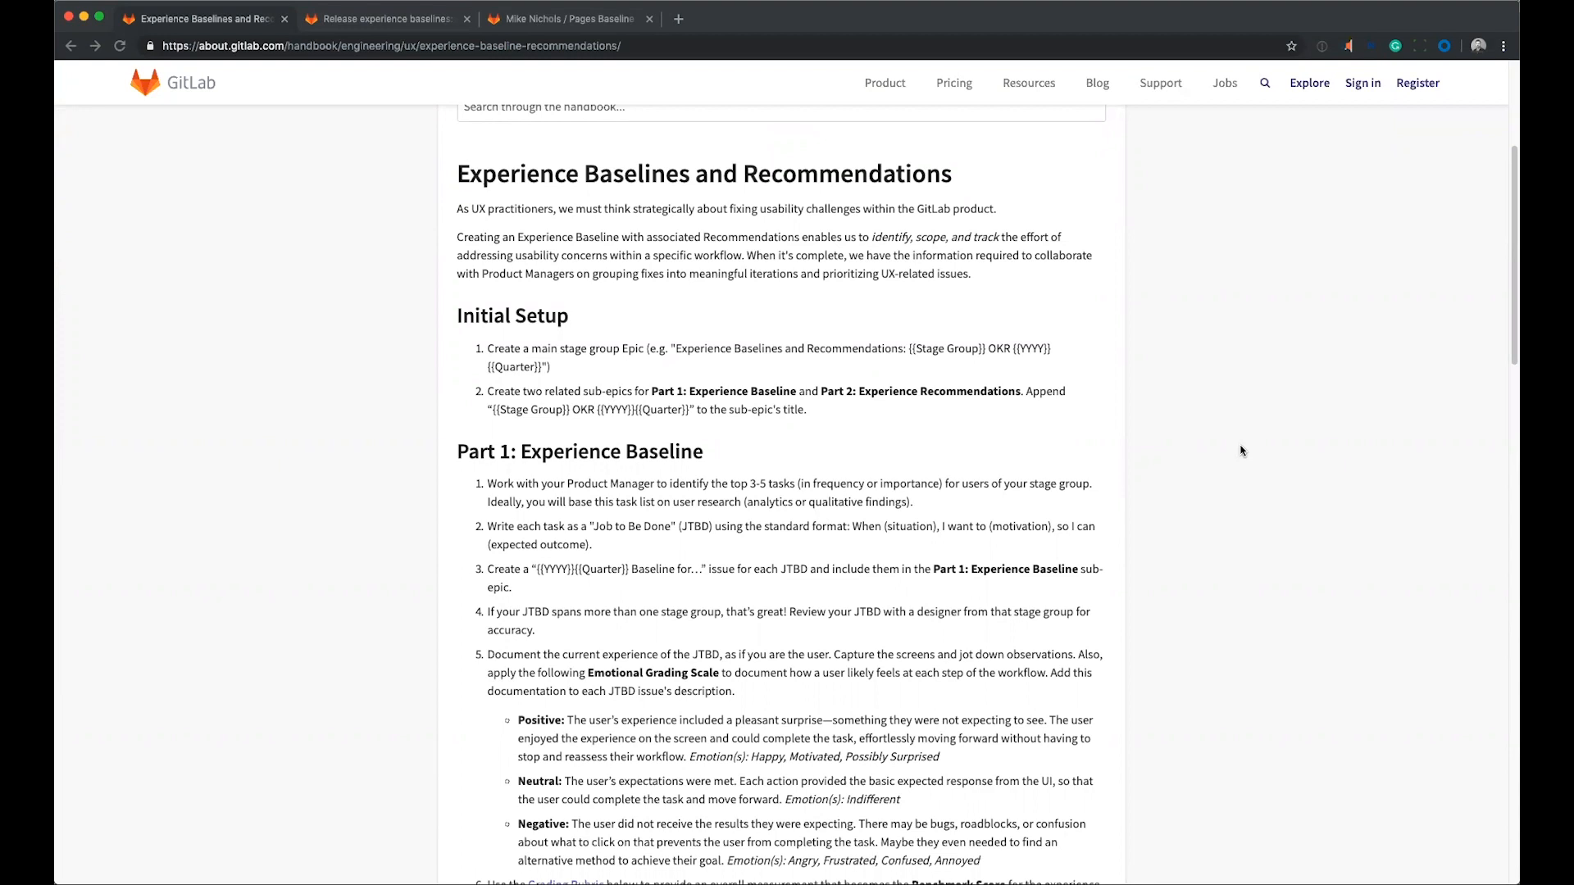
{"action": "scroll", "coordinate": [1241, 368], "scroll_direction": "down", "scroll_amount": 1}
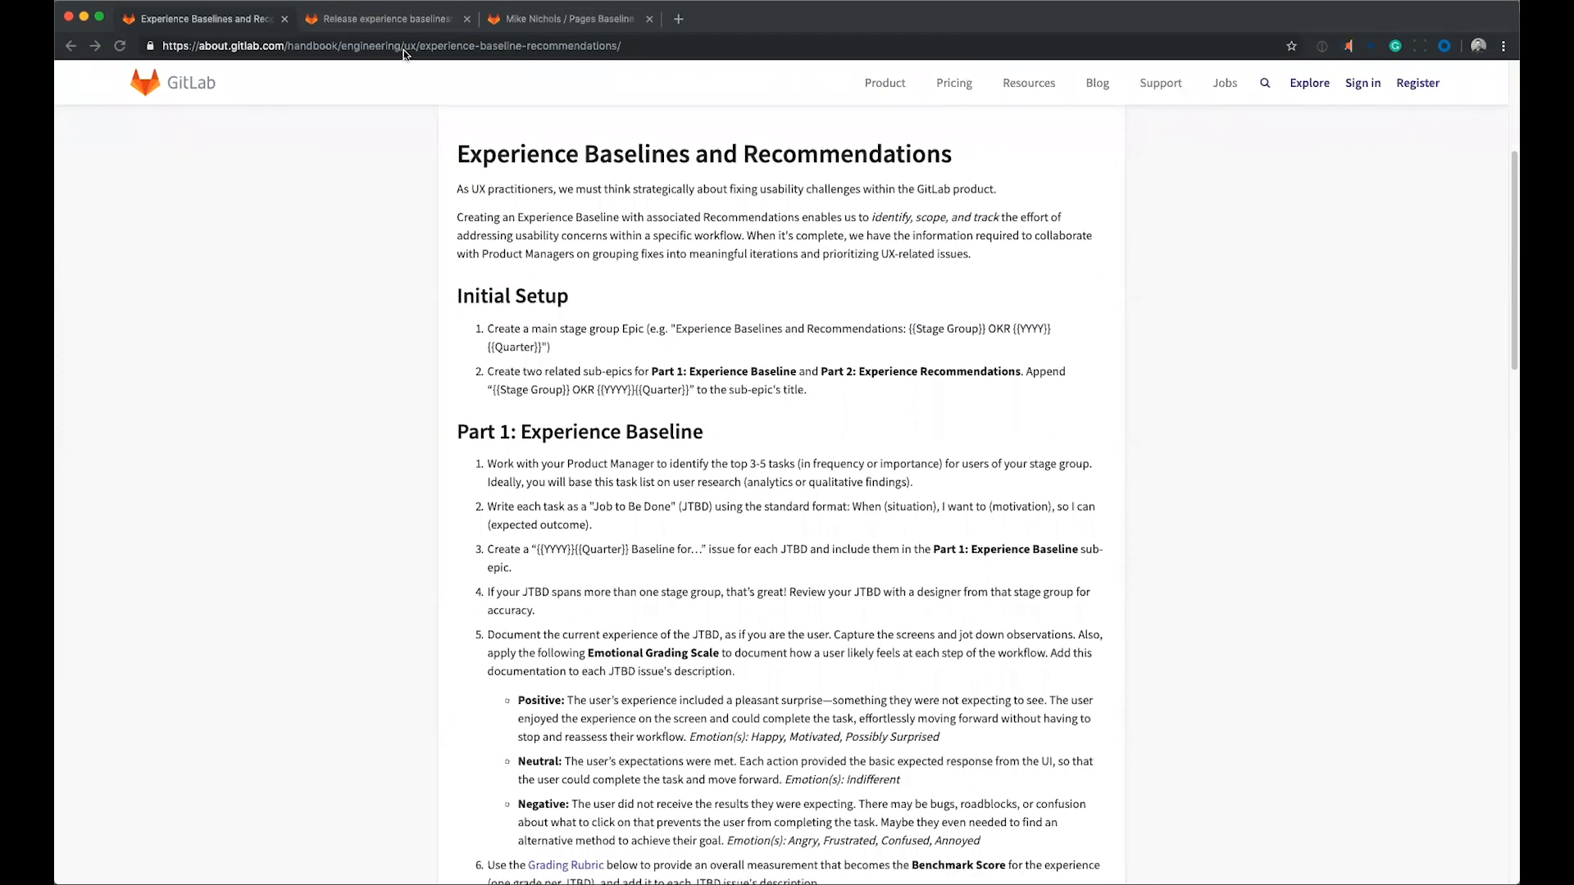
Open the issue "Release experience baselines: Deploy to Gitlab Pages" and review its checklist and documented steps.
{"action": "left_click", "coordinate": [401, 22]}
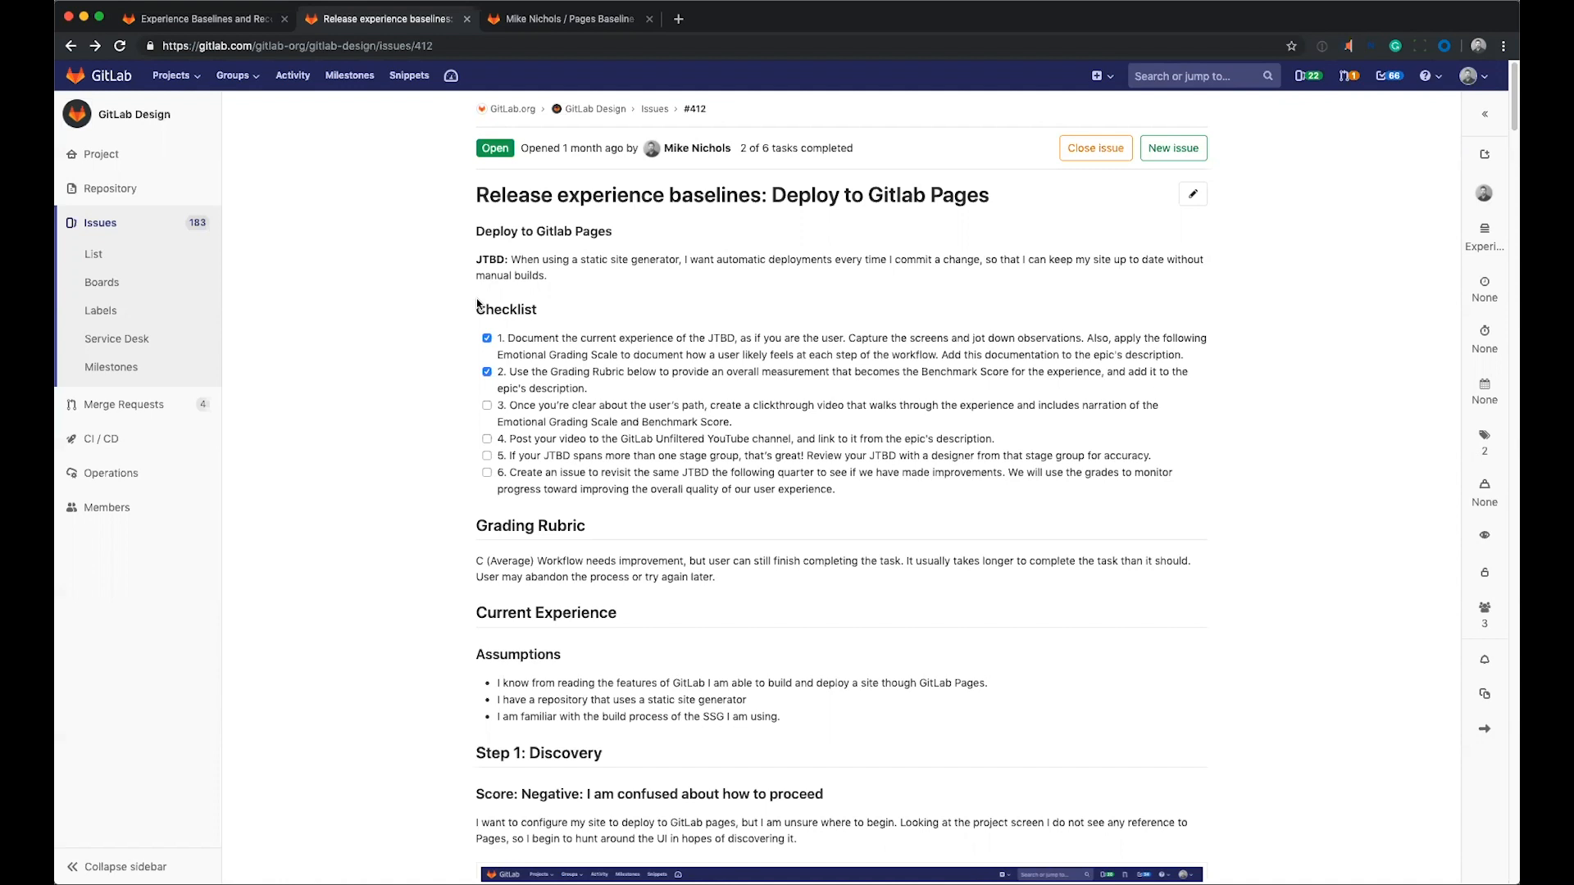
{"action": "scroll", "coordinate": [454, 370], "scroll_direction": "down", "scroll_amount": 15}
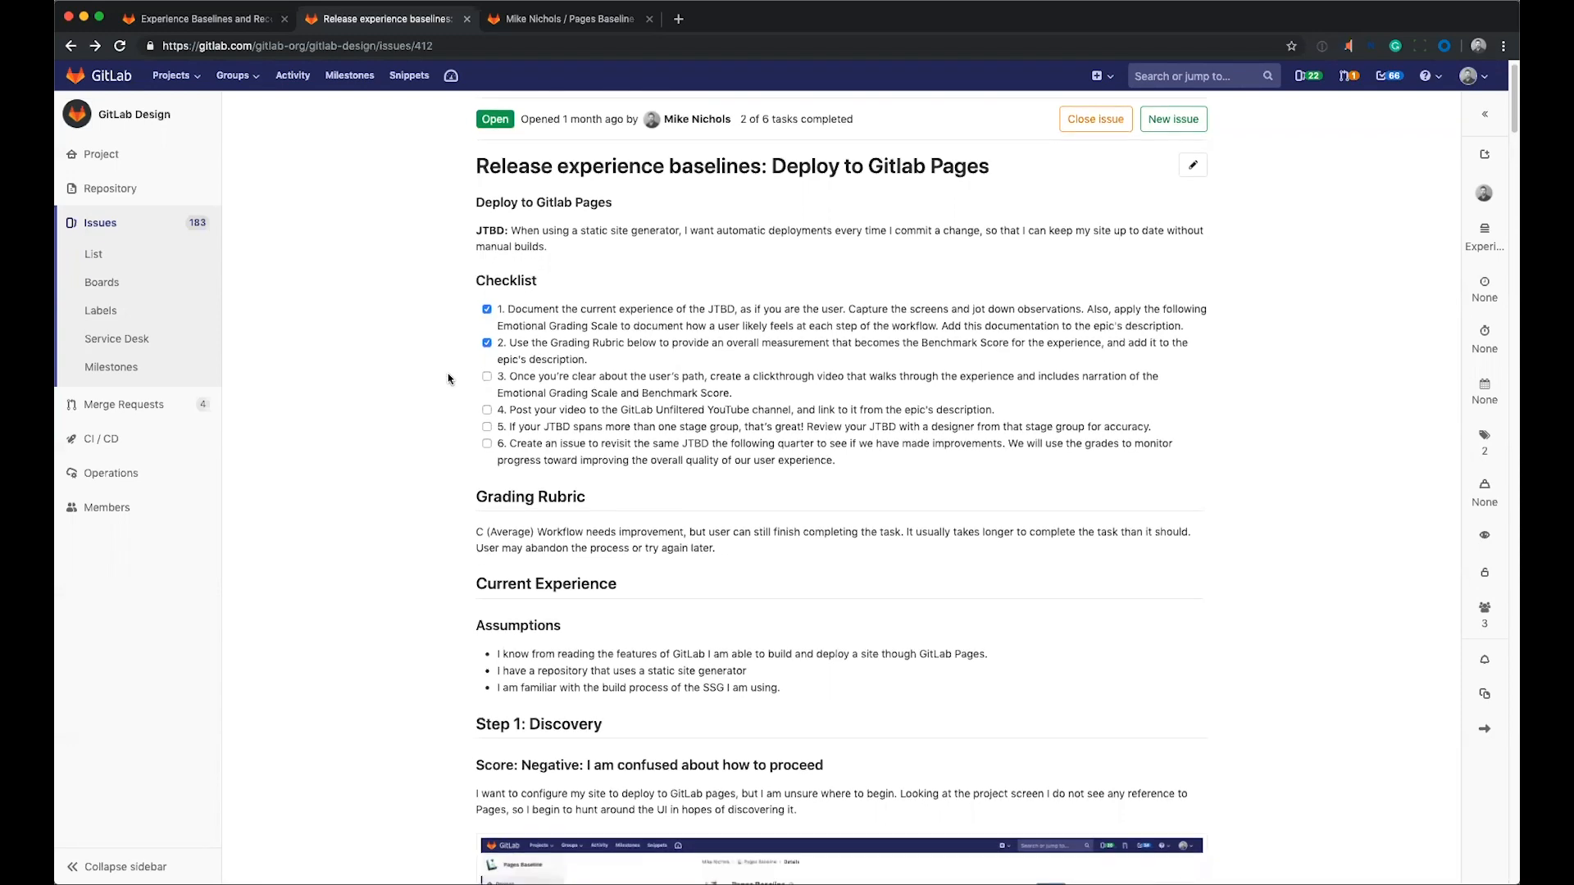
{"action": "scroll", "coordinate": [448, 384], "scroll_direction": "down", "scroll_amount": 15}
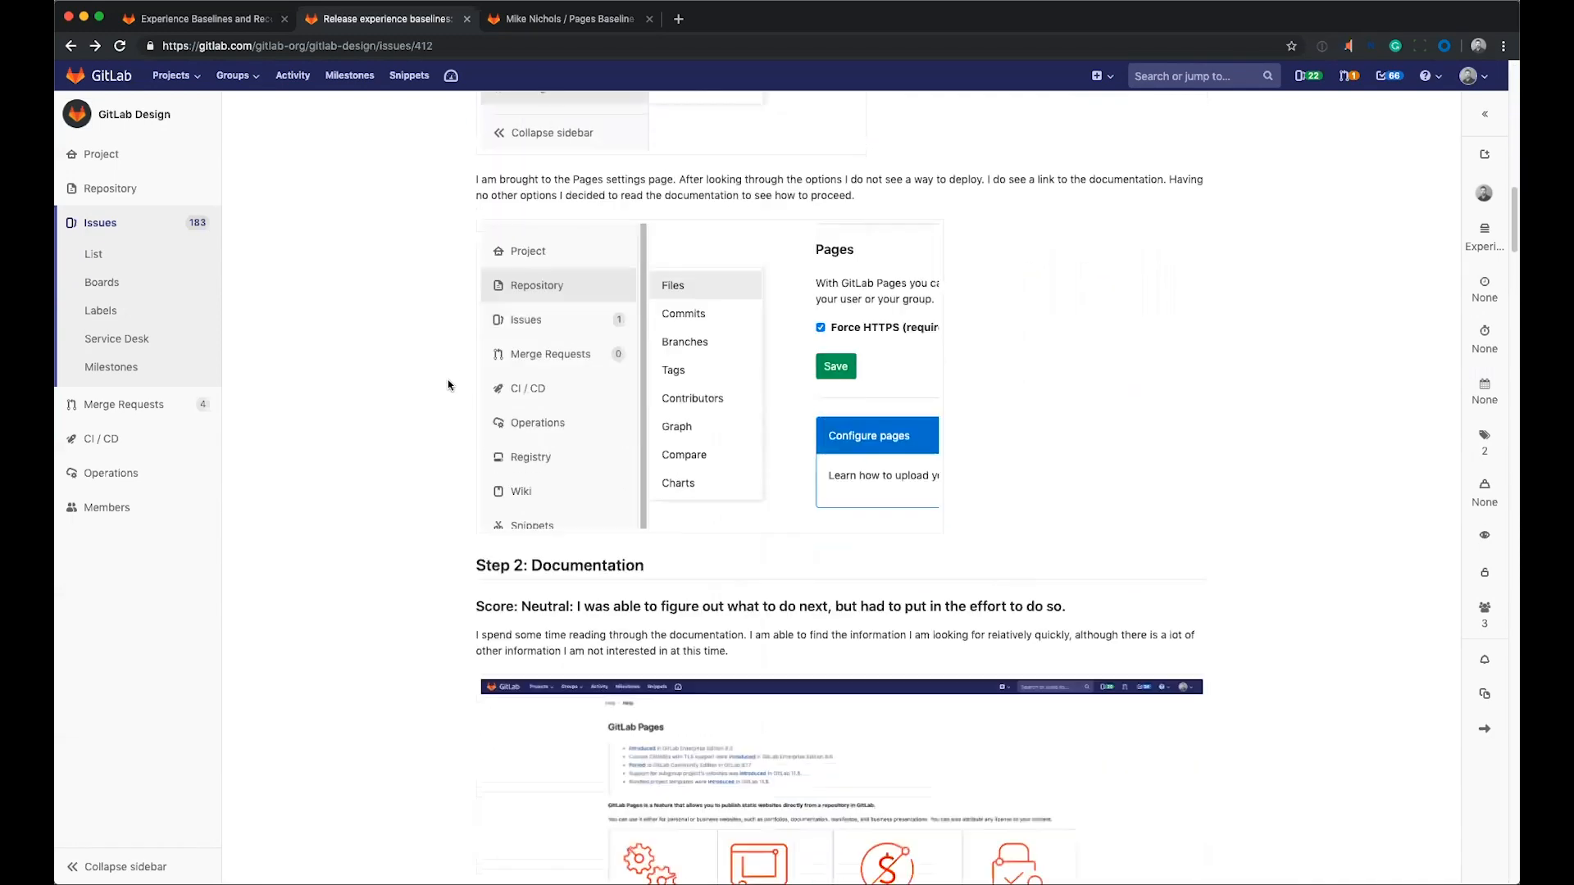
{"action": "scroll", "coordinate": [449, 384], "scroll_direction": "down", "scroll_amount": 15}
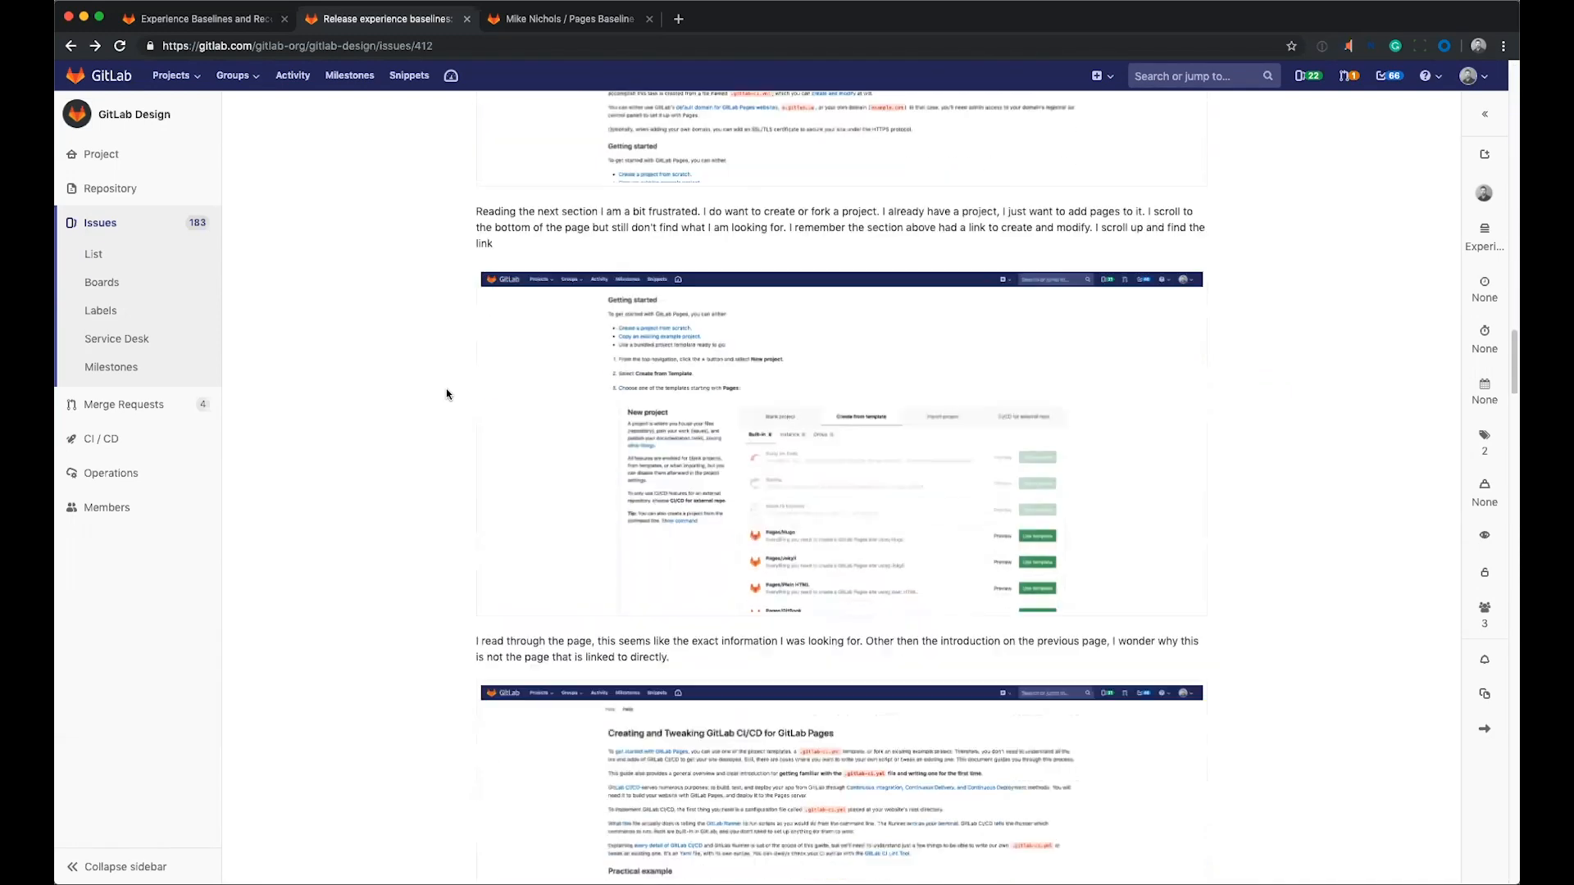
{"action": "scroll", "coordinate": [448, 398], "scroll_direction": "down", "scroll_amount": 3}
{"action": "scroll", "coordinate": [449, 398], "scroll_direction": "up", "scroll_amount": 15}
{"action": "scroll", "coordinate": [449, 398], "scroll_direction": "up", "scroll_amount": 15}
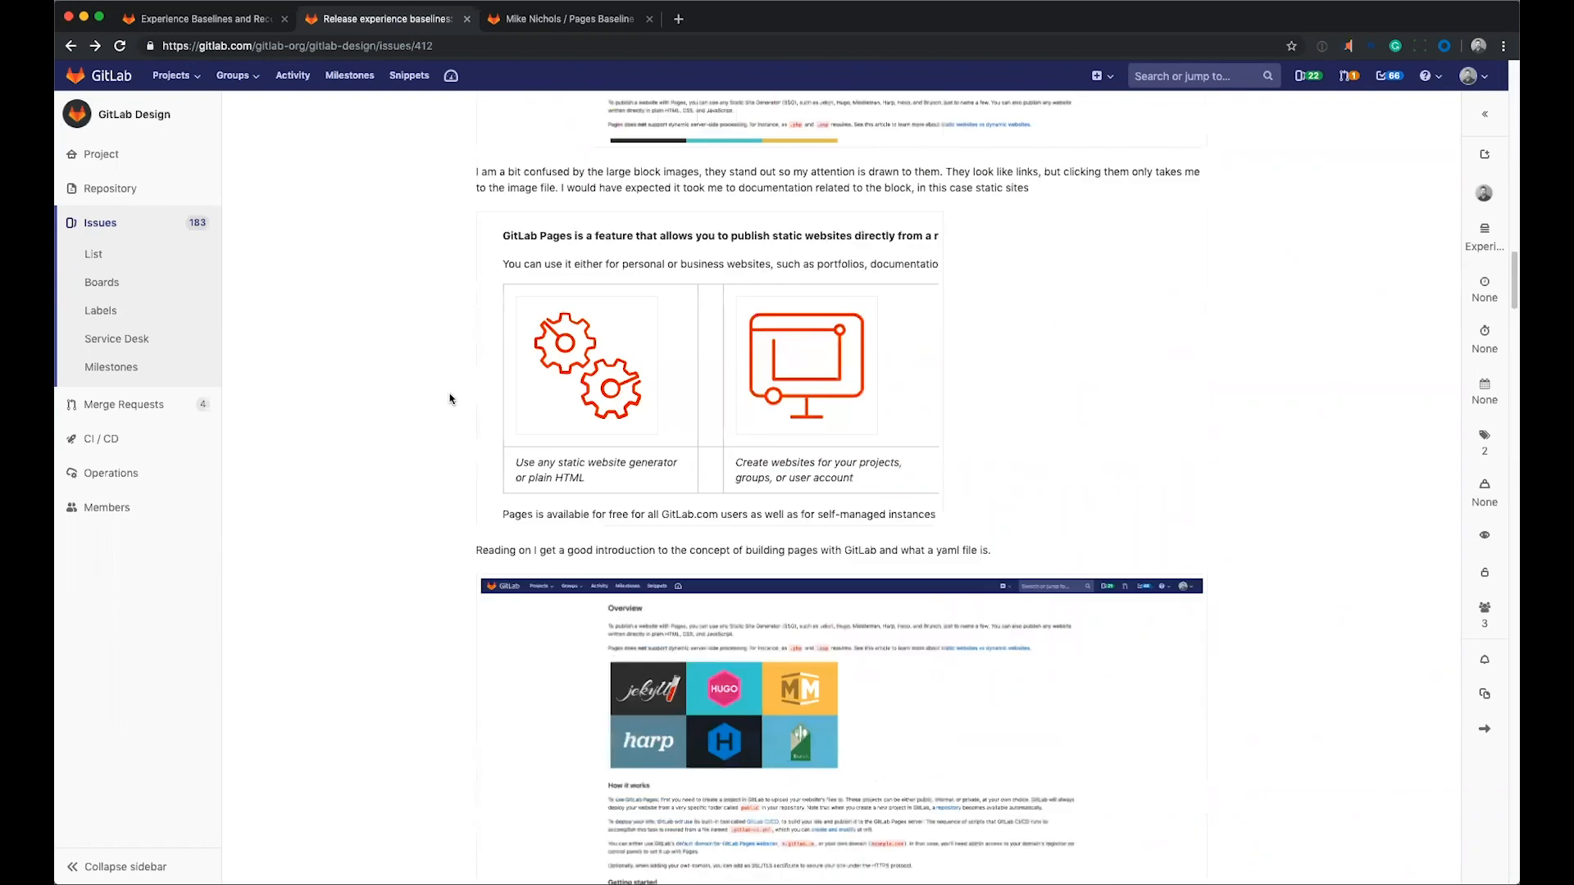
Switch to the Pages Baseline project and check the global Projects and Groups navigation for a way to Pages.
{"action": "key", "text": "ctrl+Tab"}
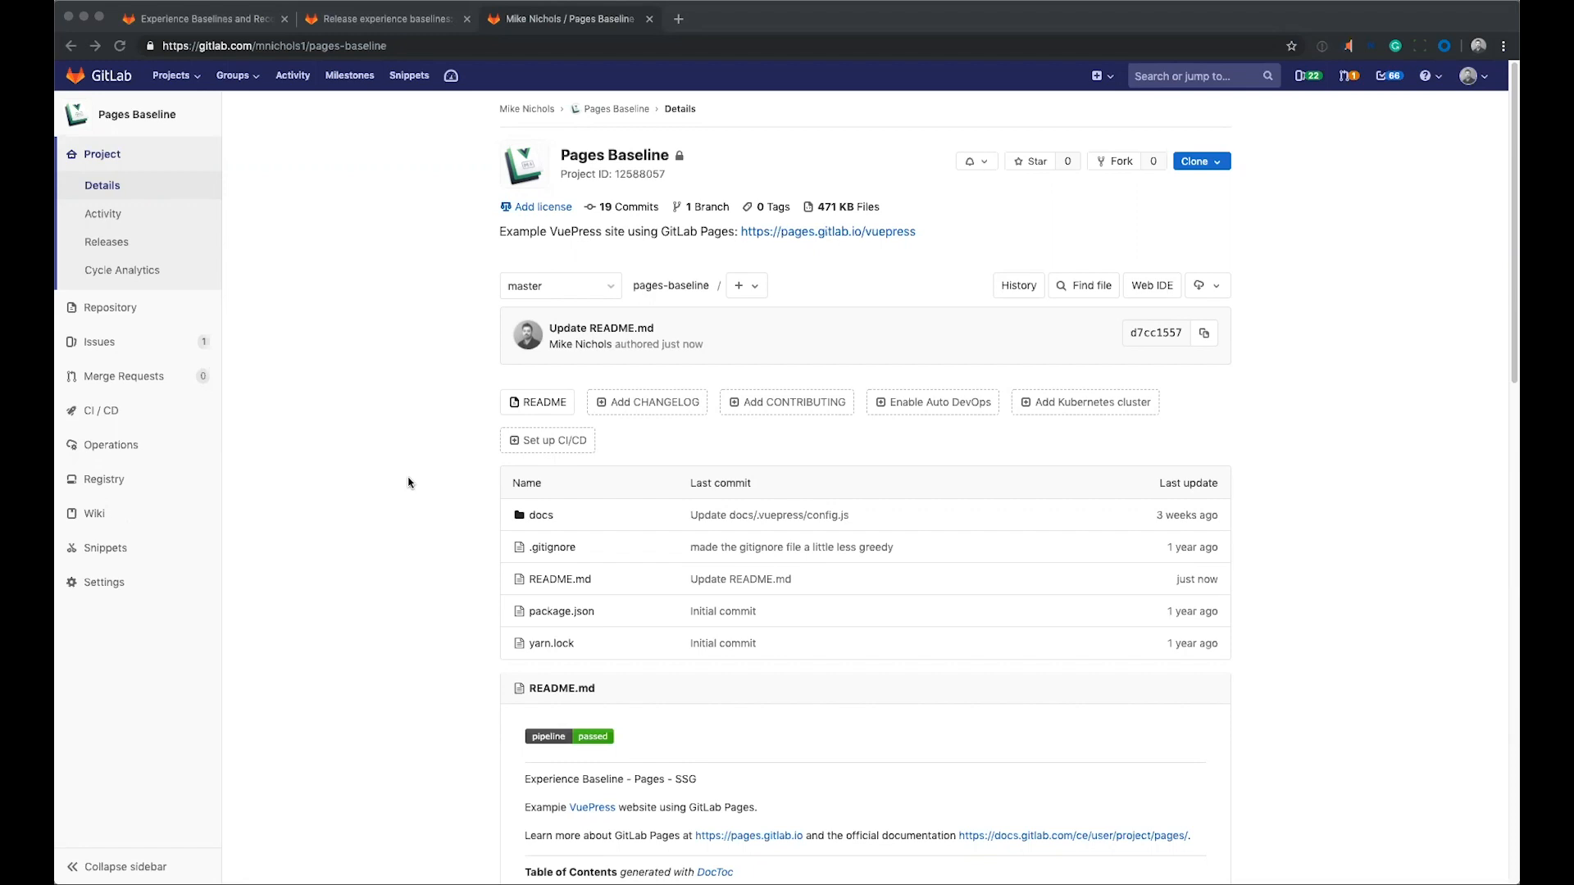
{"action": "left_click", "coordinate": [252, 117]}
{"action": "left_click", "coordinate": [173, 76]}
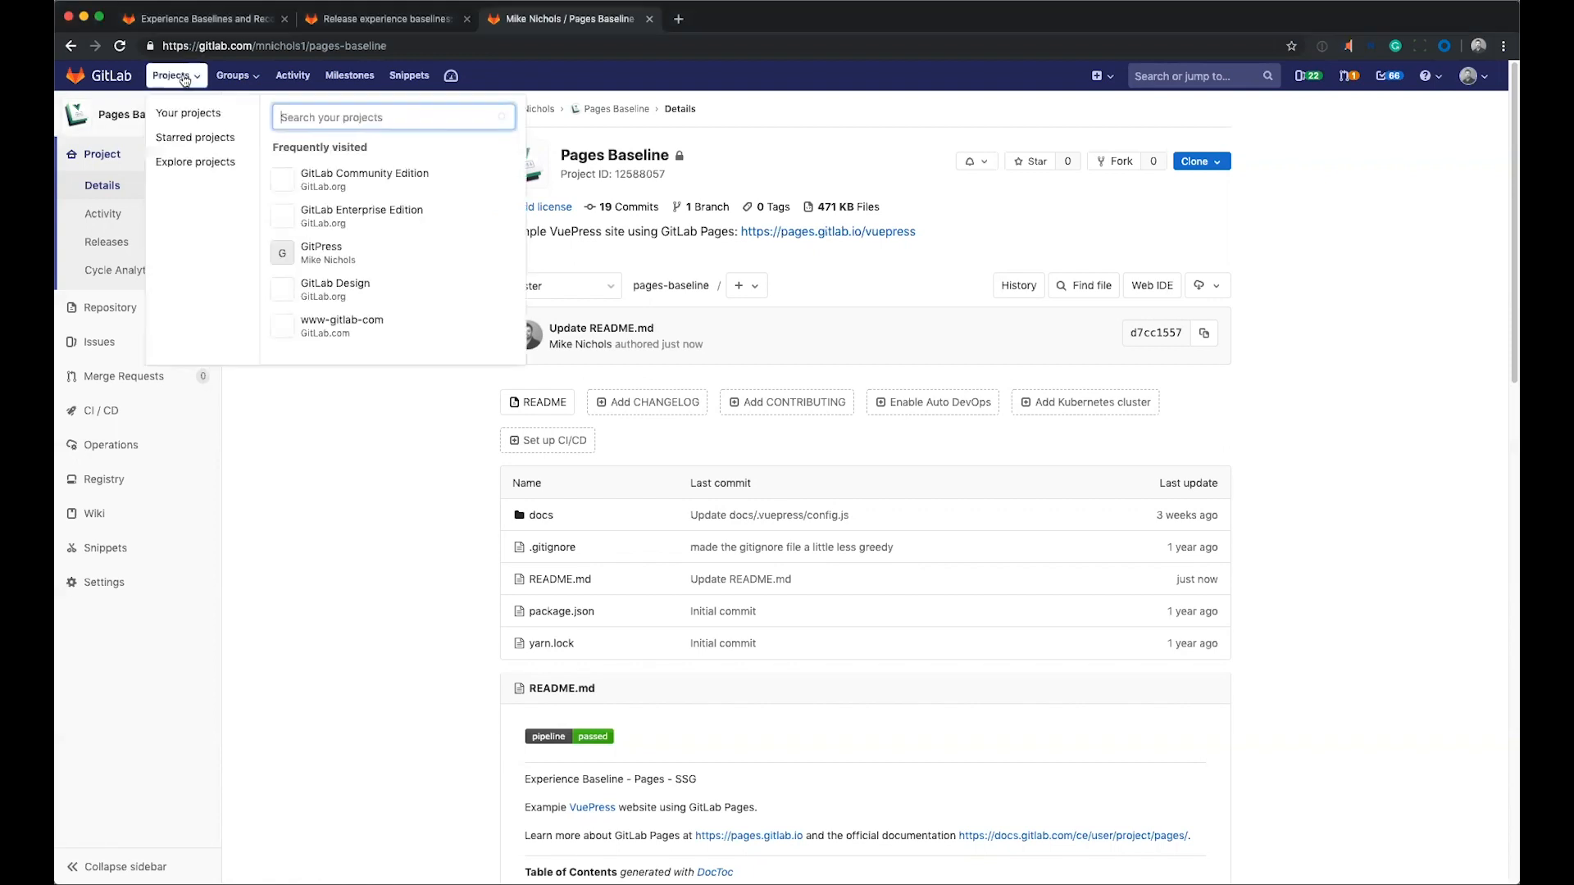
{"action": "left_click", "coordinate": [233, 75]}
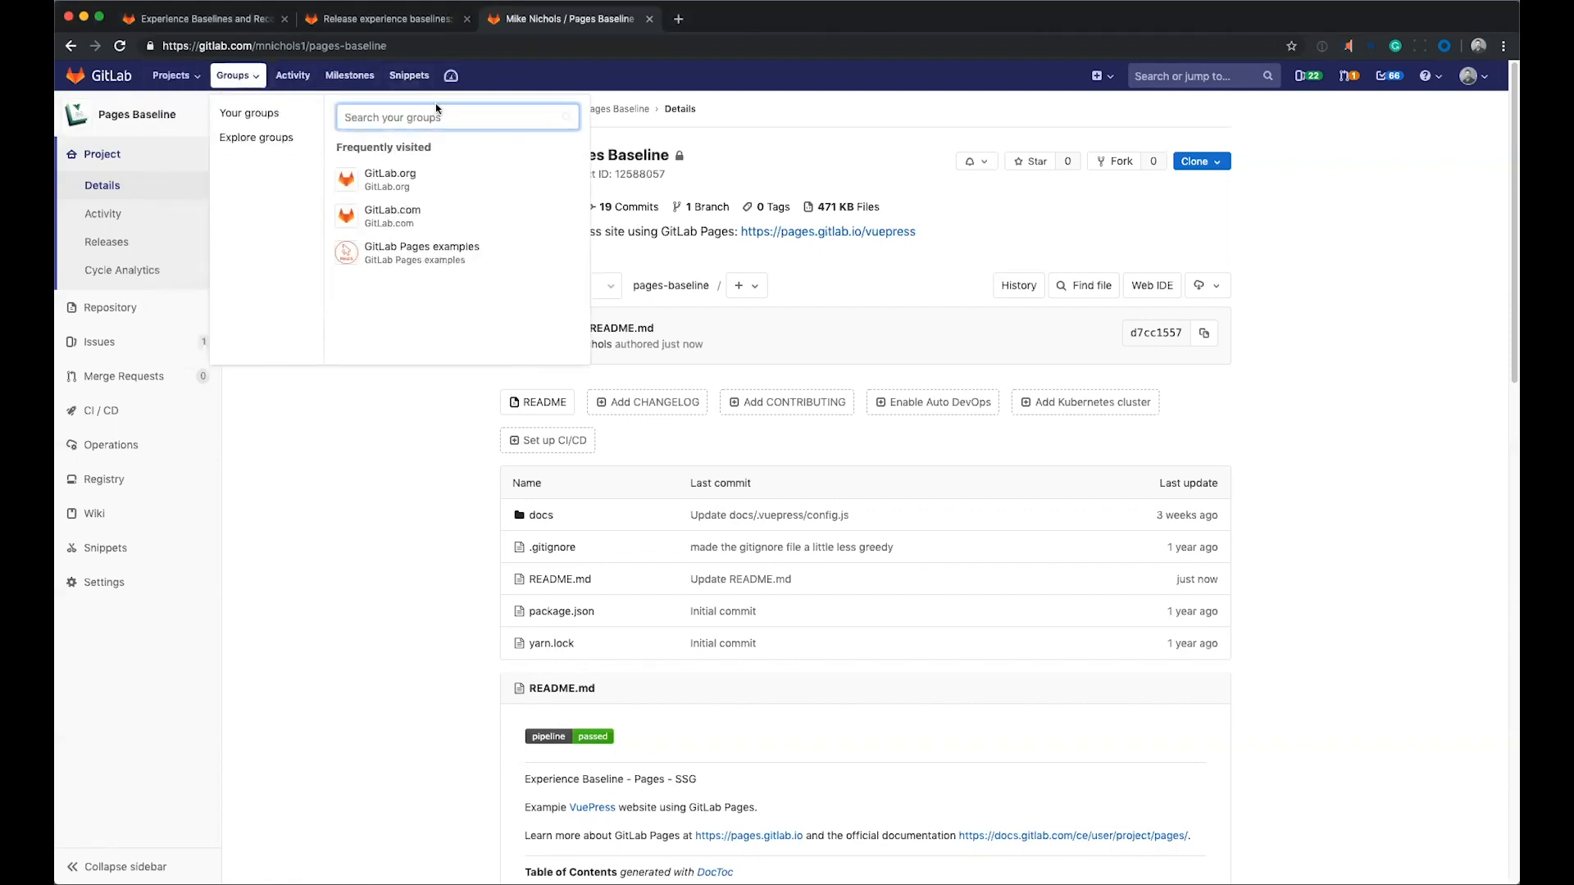
{"action": "left_click", "coordinate": [342, 496]}
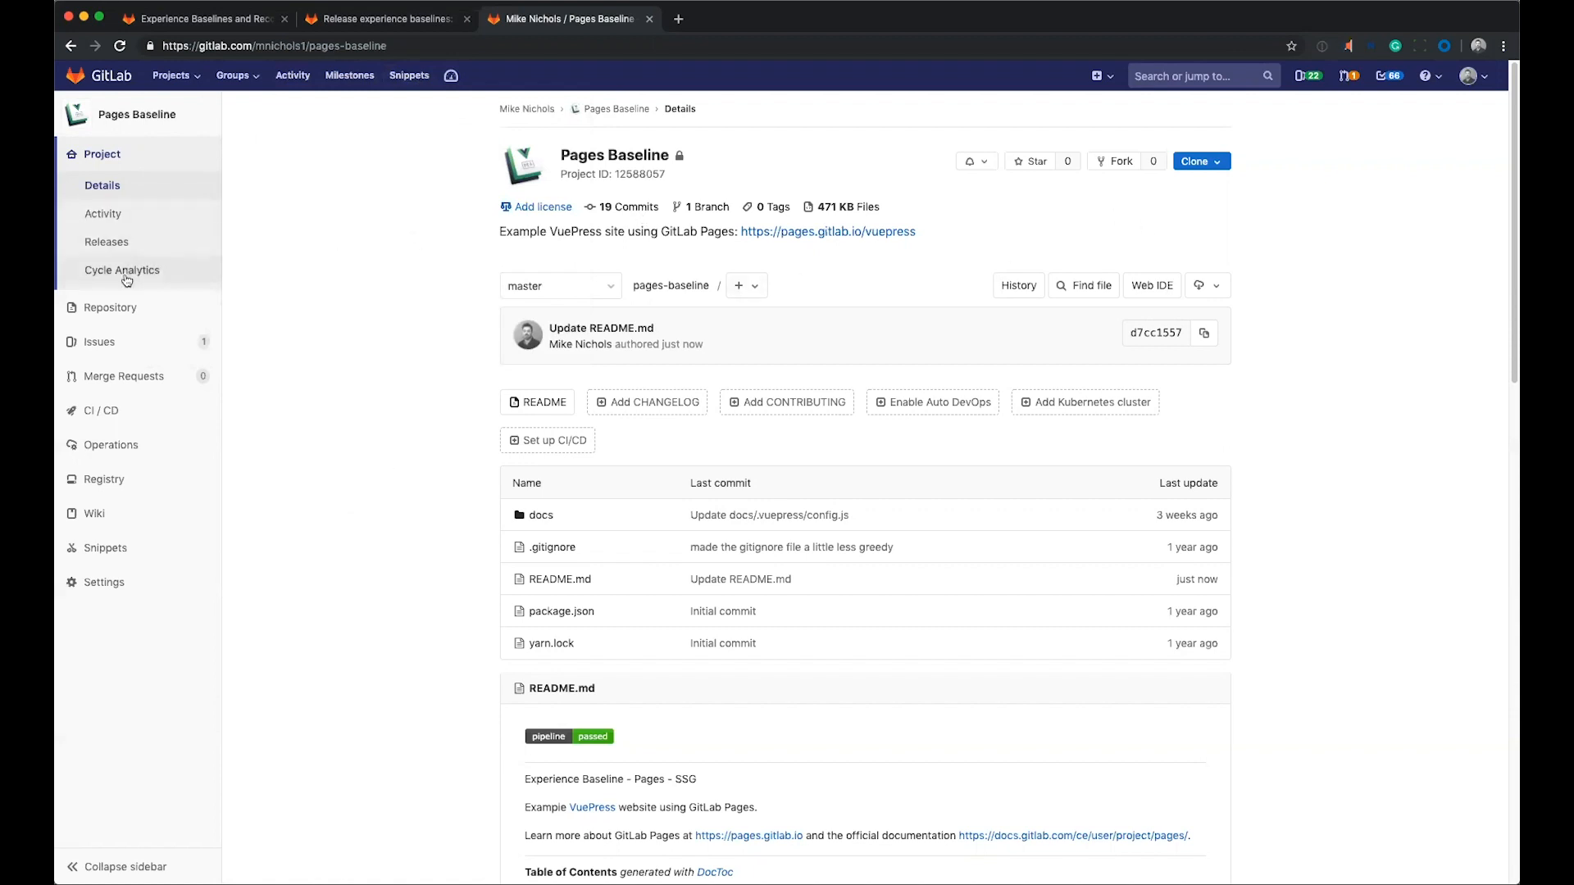
Open the Pages settings of the project and inspect the New Pages Domain form, leaving it without creating a domain.
{"action": "mouse_move", "coordinate": [129, 442]}
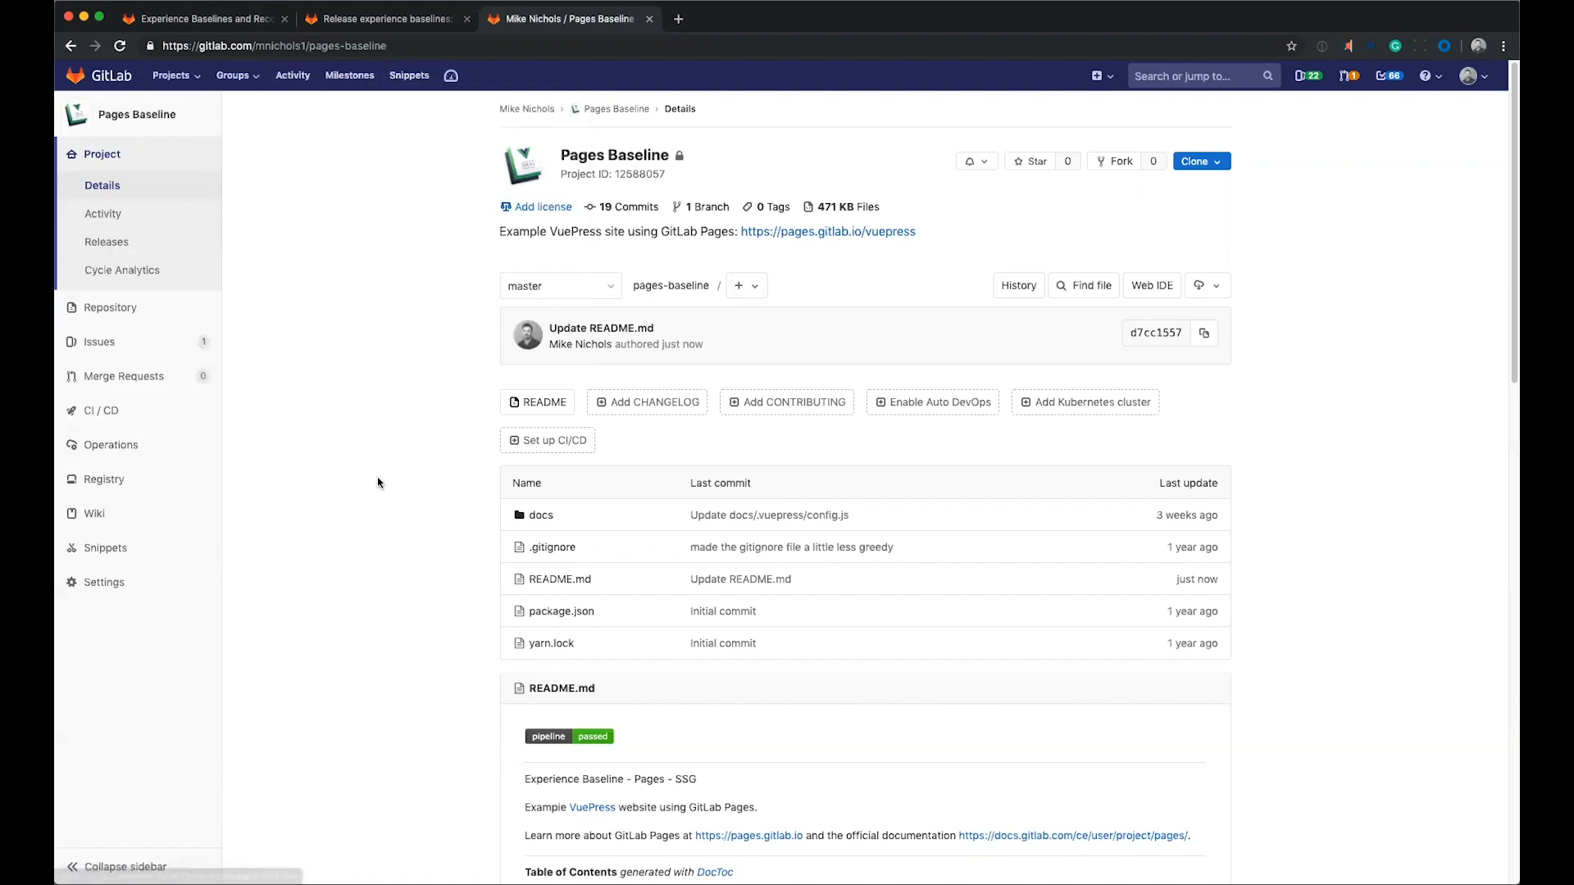
{"action": "mouse_move", "coordinate": [152, 581]}
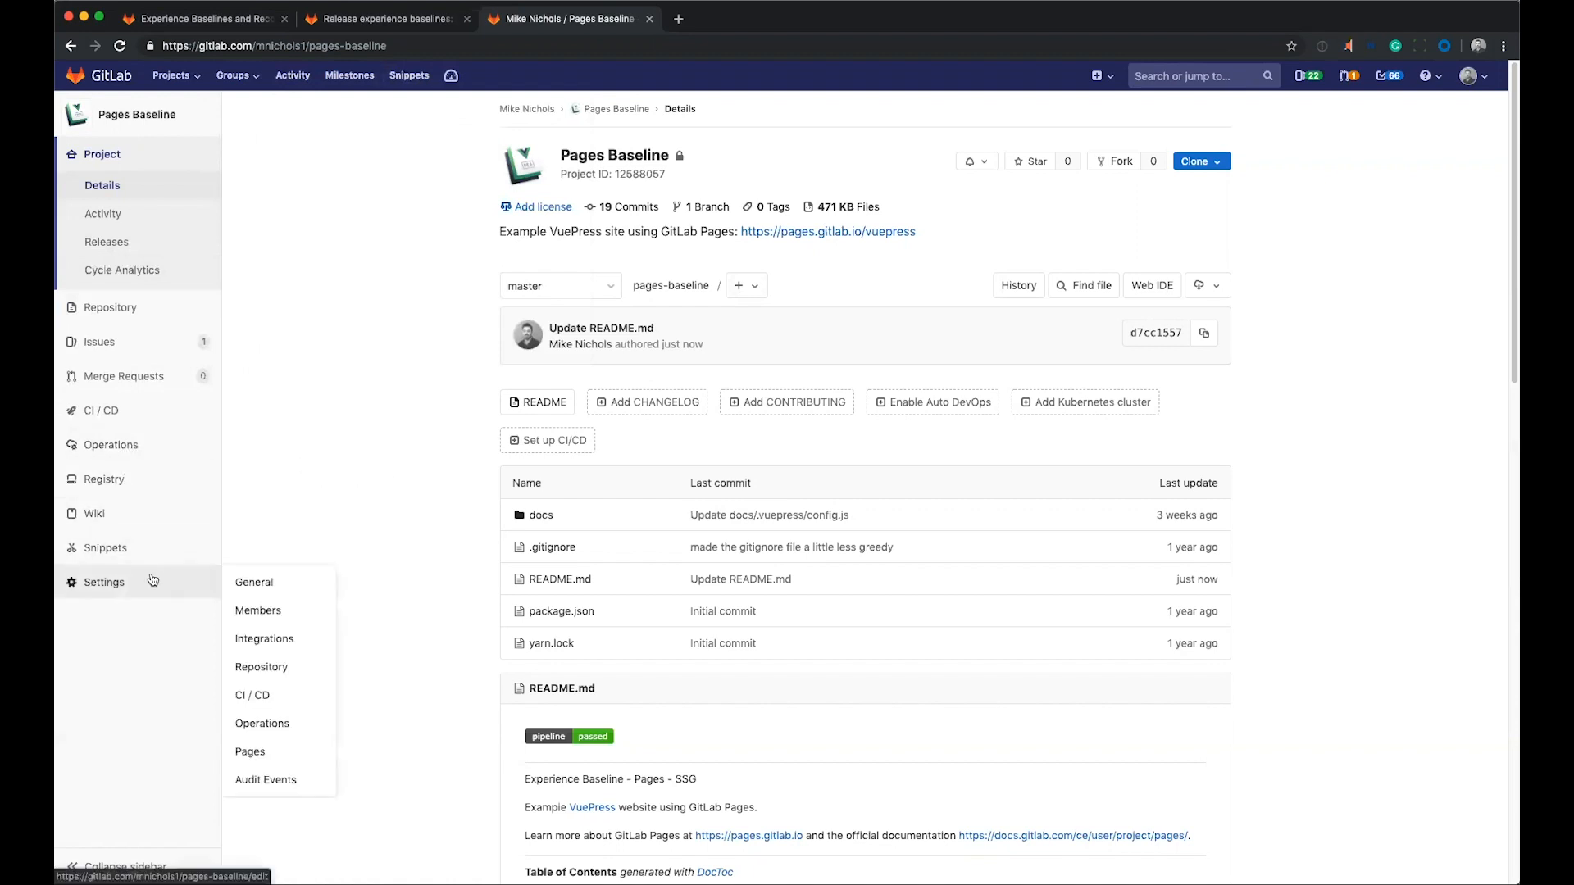
{"action": "left_click", "coordinate": [279, 755]}
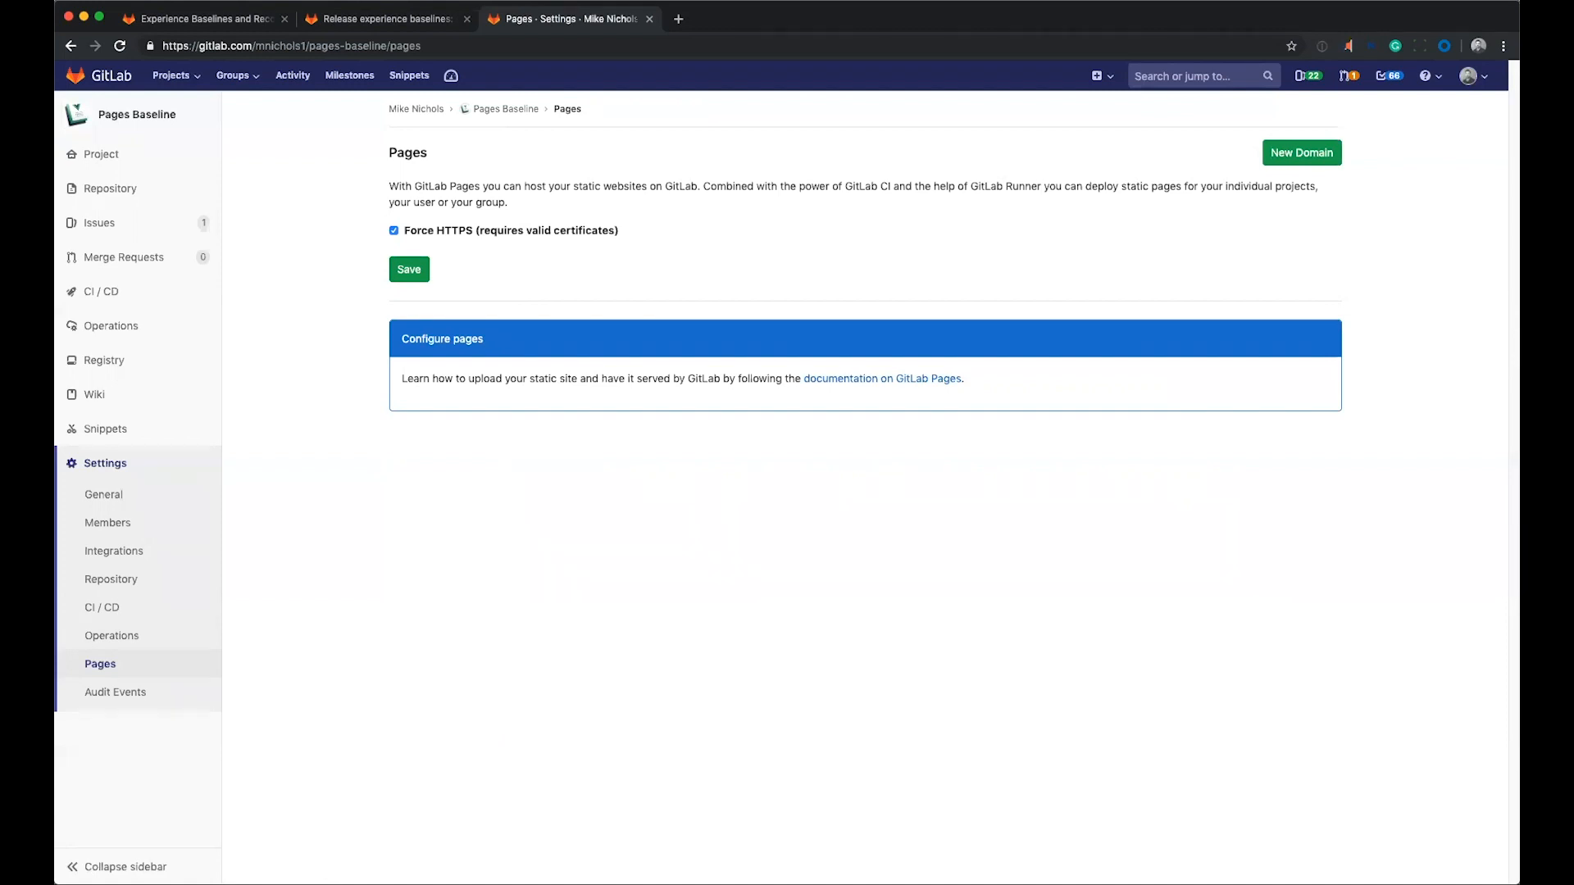
{"action": "left_click", "coordinate": [1282, 160]}
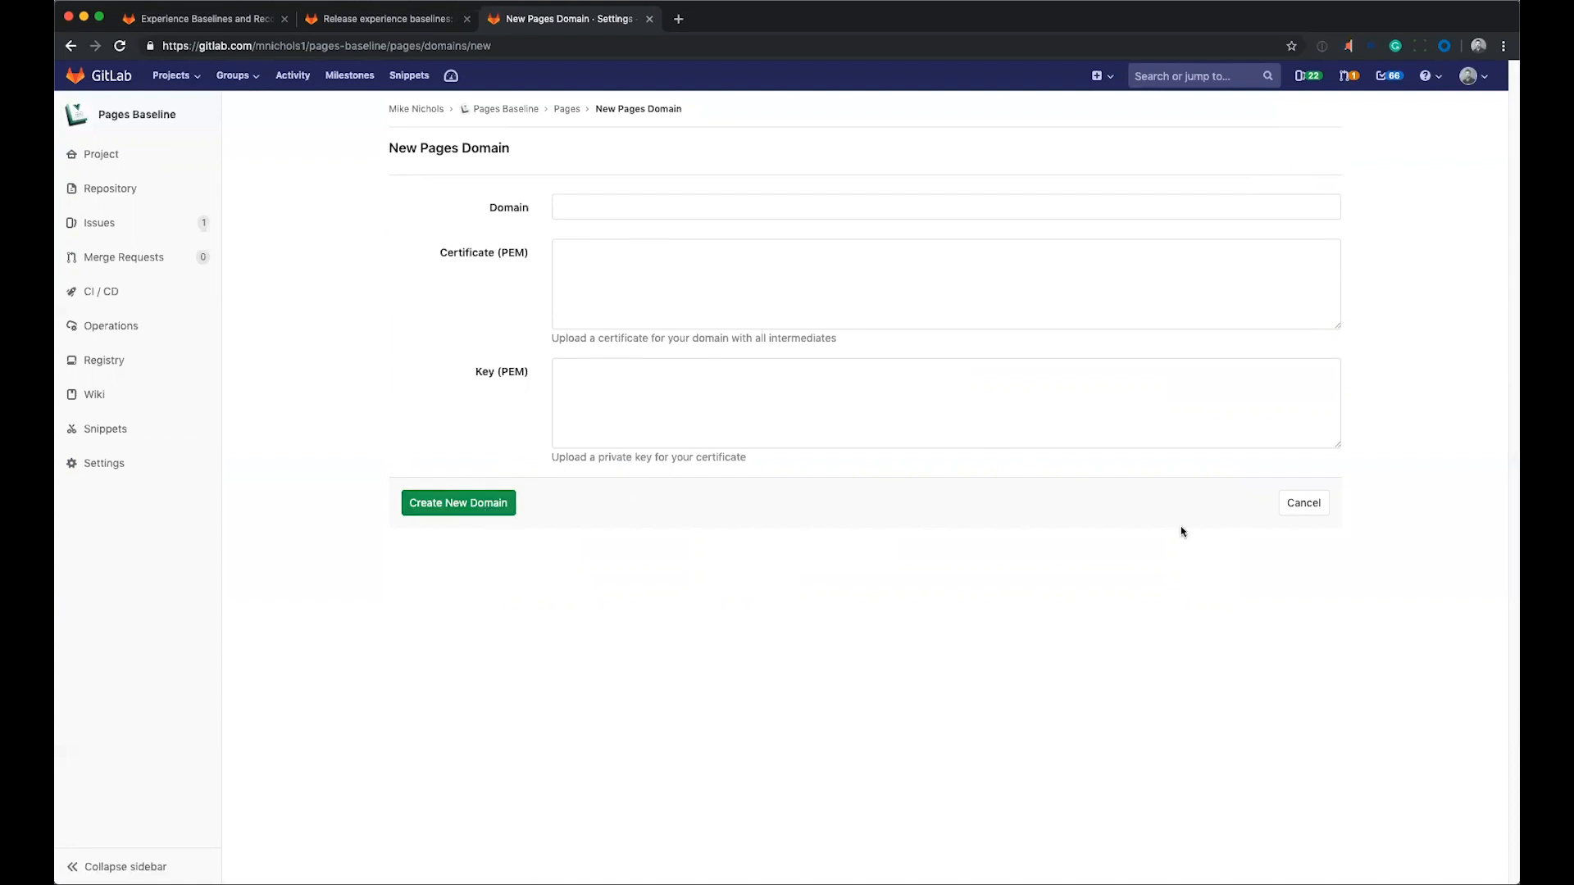
{"action": "left_click", "coordinate": [1306, 512]}
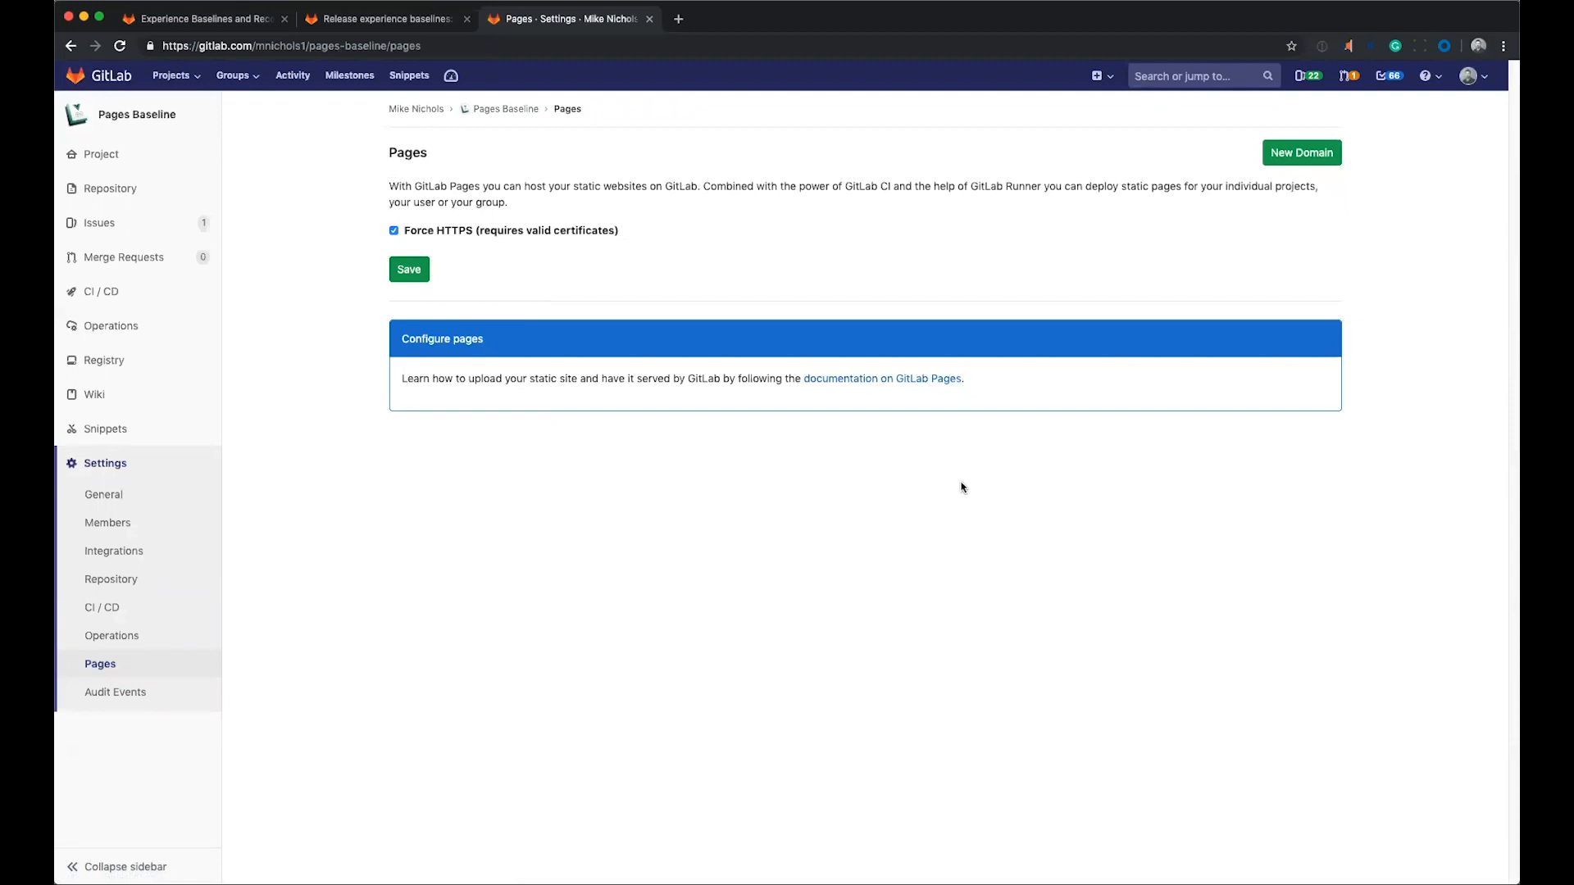
Open the documentation on GitLab Pages, check where the cogs image for static website generators leads, and close that image.
{"action": "left_click", "coordinate": [871, 382]}
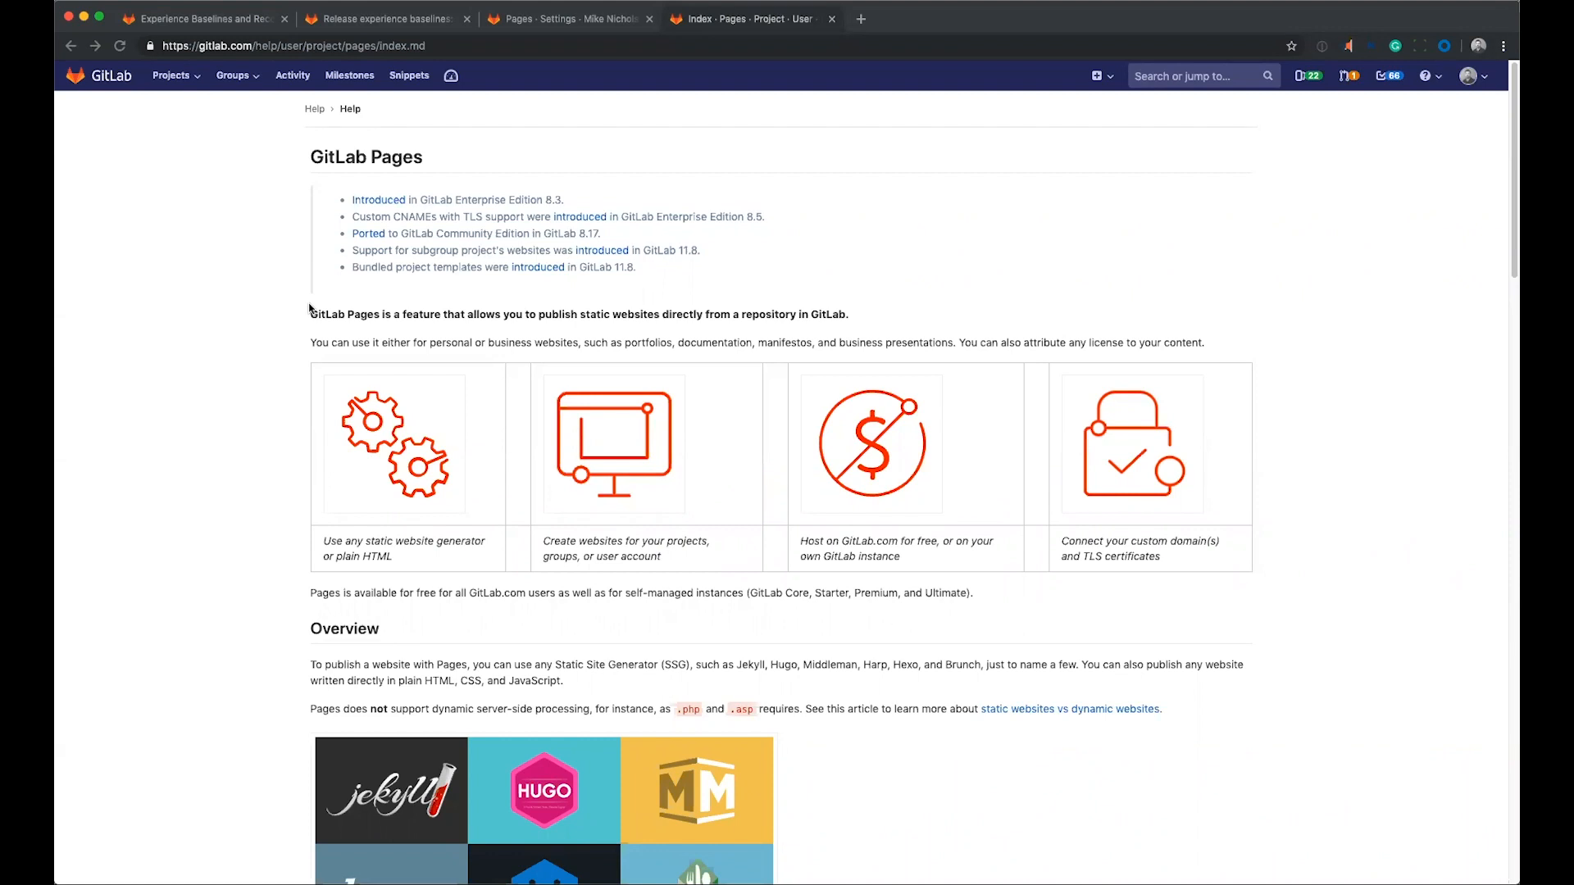
{"action": "left_click_drag", "start_coordinate": [327, 314], "coordinate": [501, 324]}
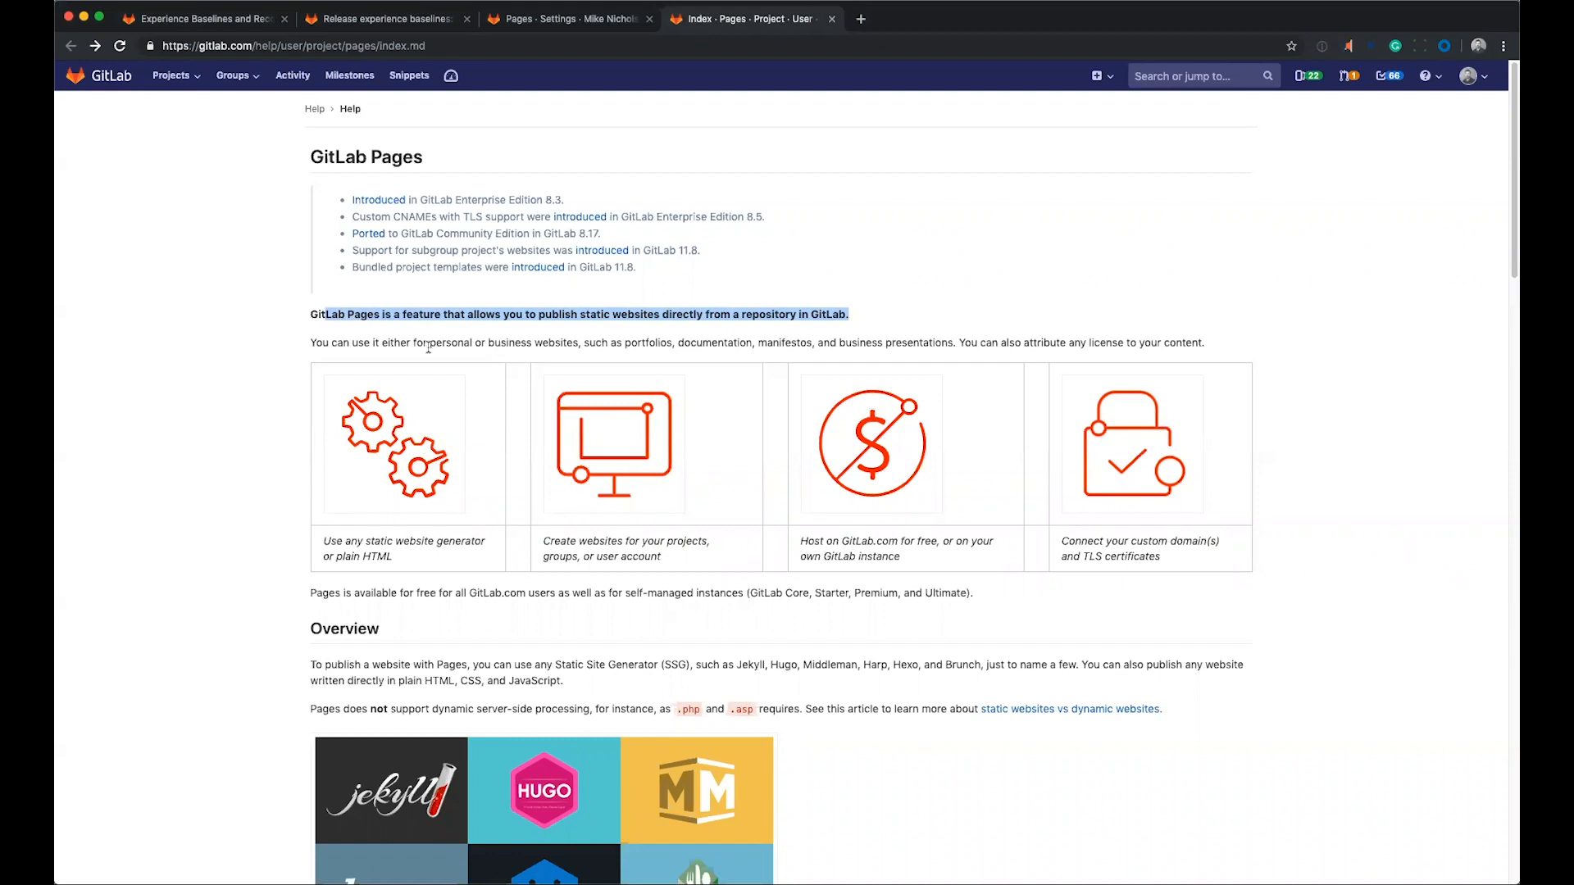
{"action": "scroll", "coordinate": [295, 346], "scroll_direction": "down", "scroll_amount": 1}
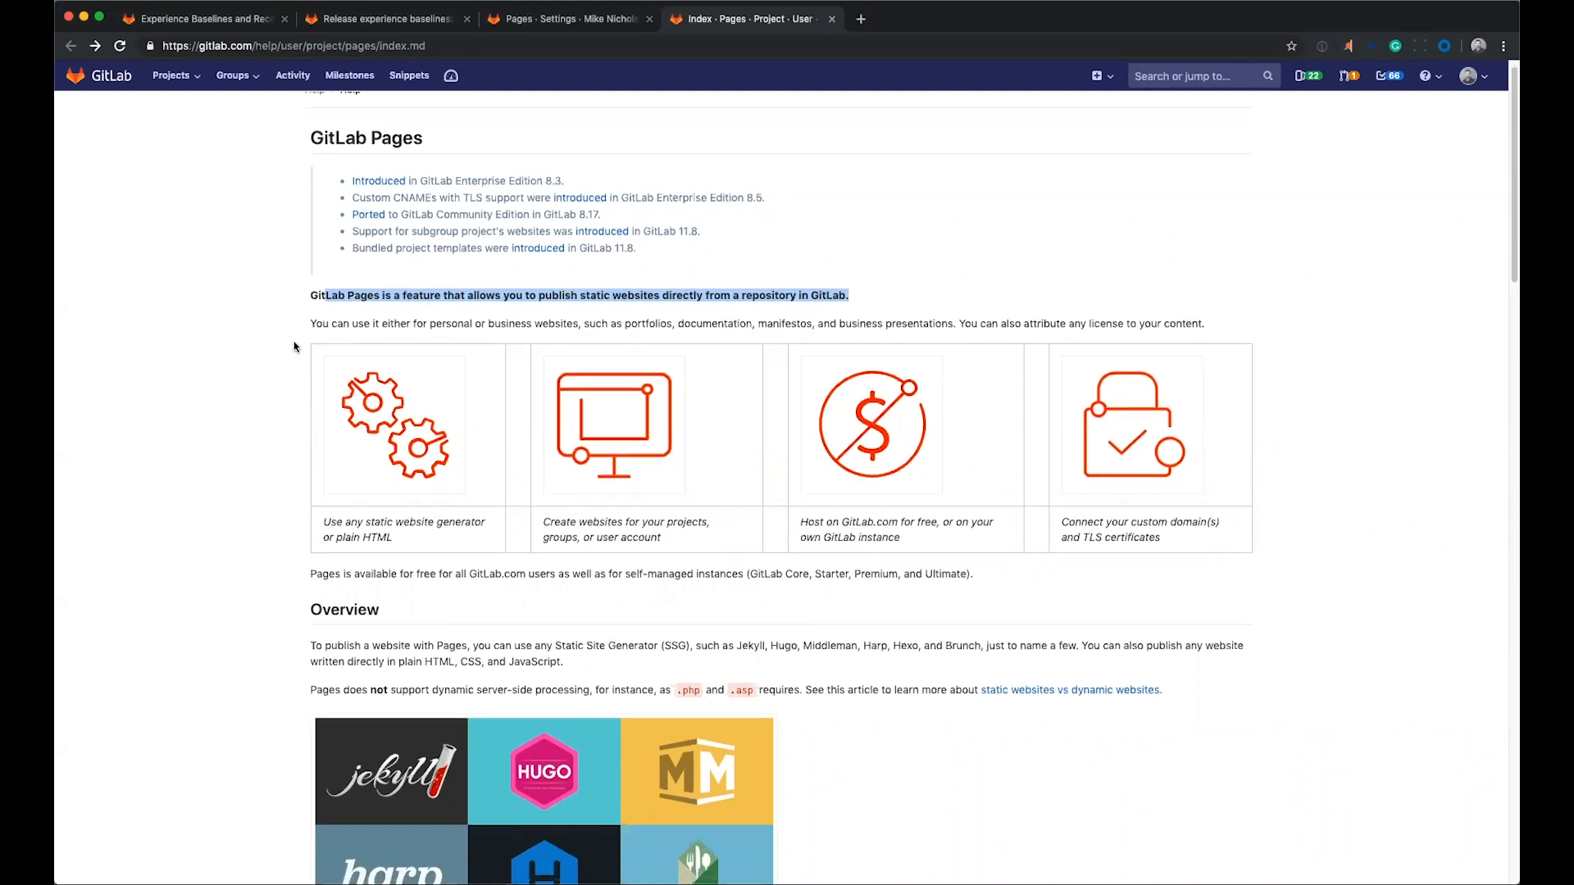
{"action": "left_click", "coordinate": [295, 347]}
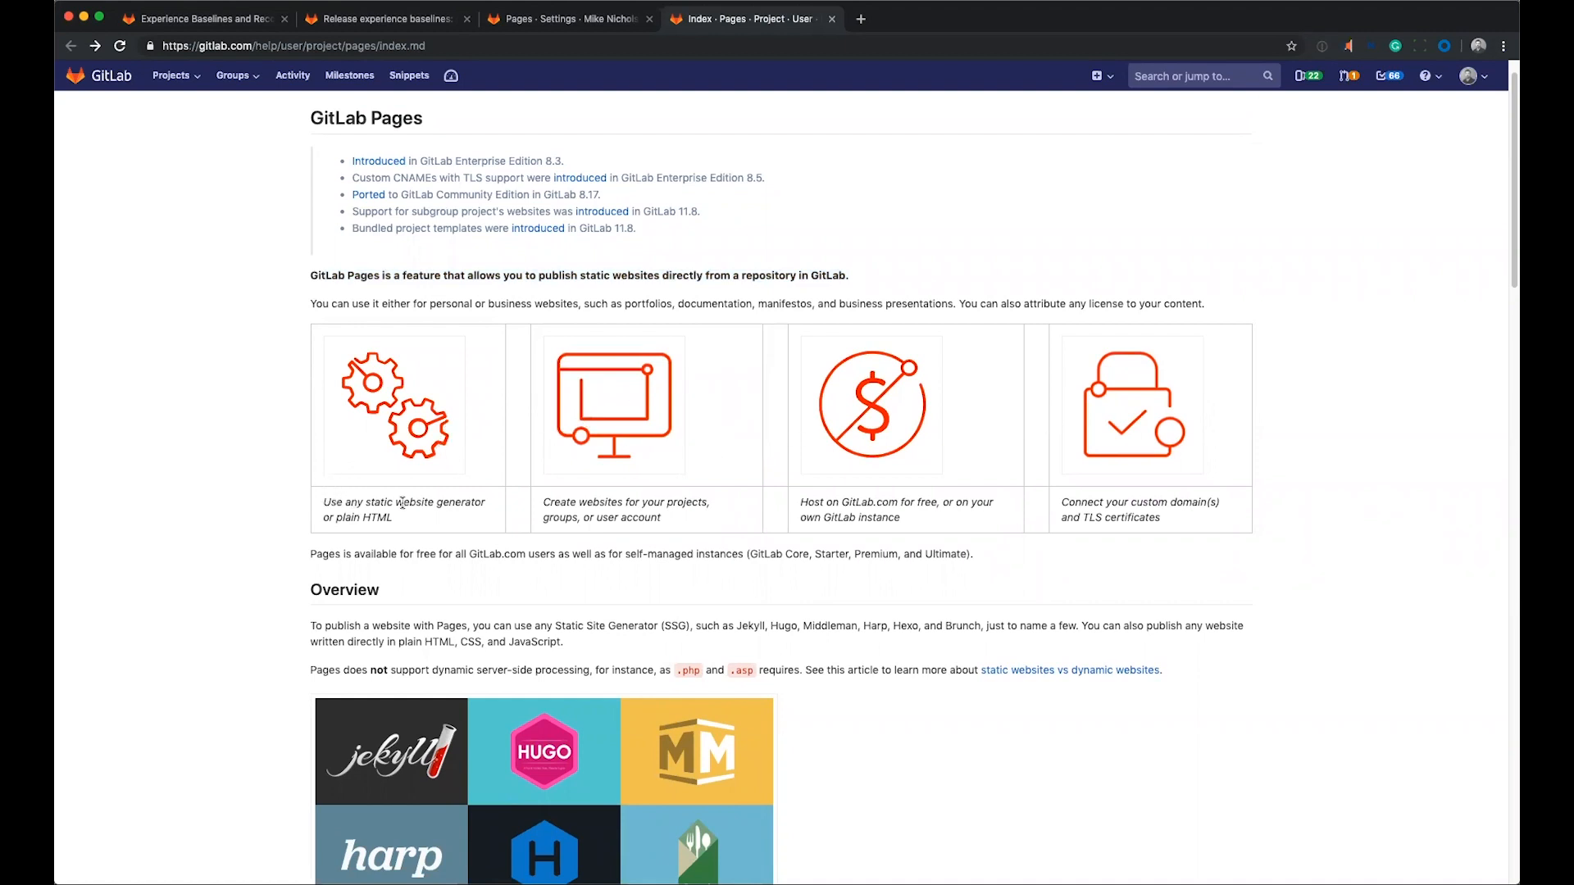
{"action": "left_click", "coordinate": [411, 414]}
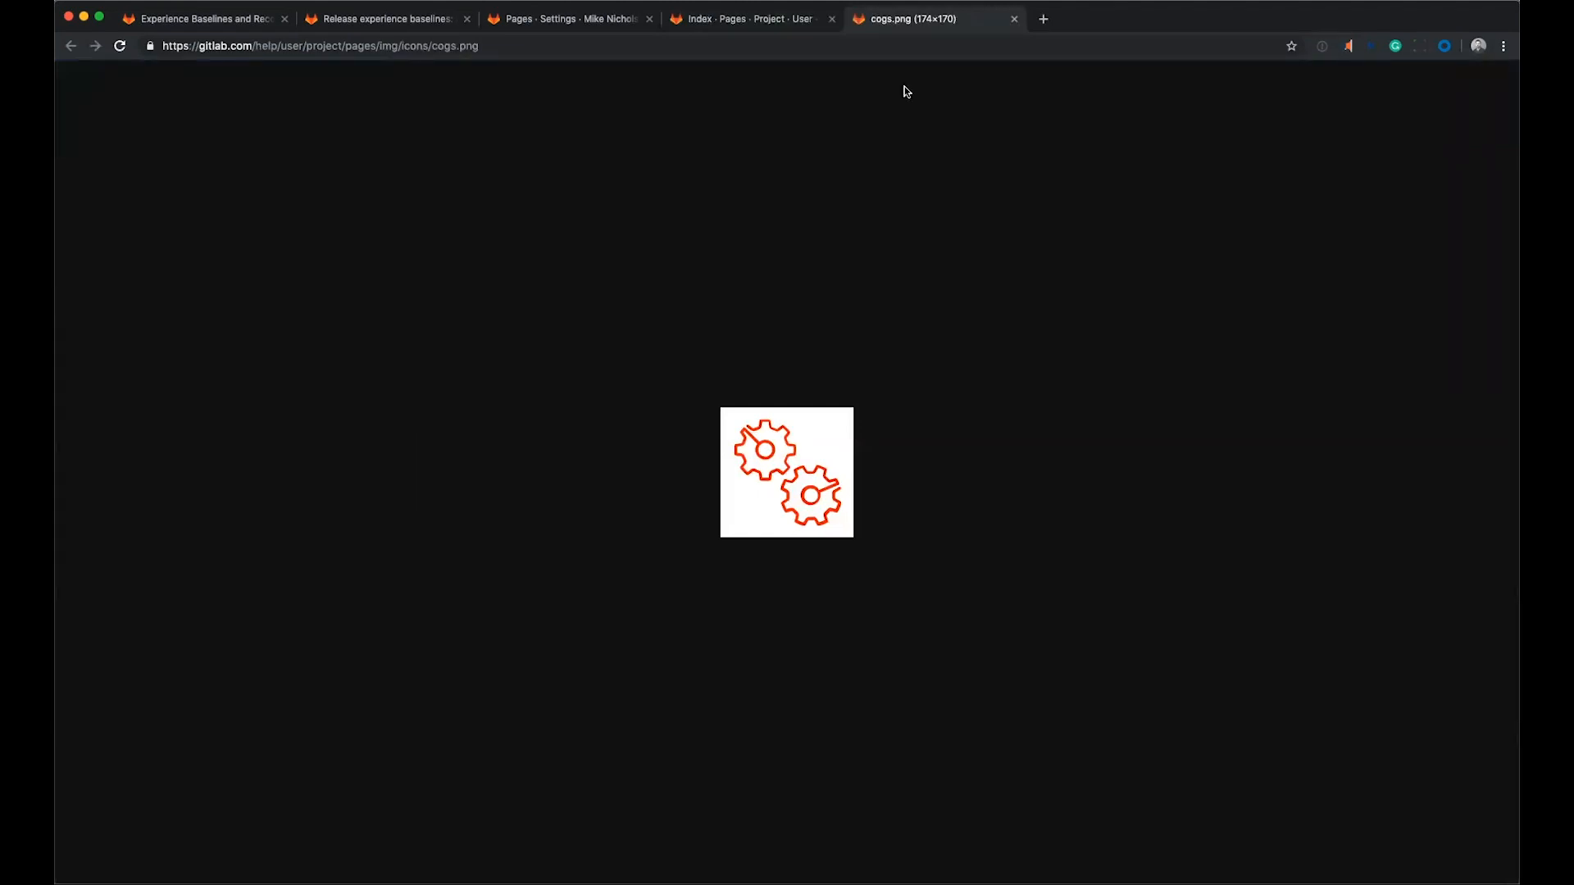
{"action": "left_click", "coordinate": [1014, 19]}
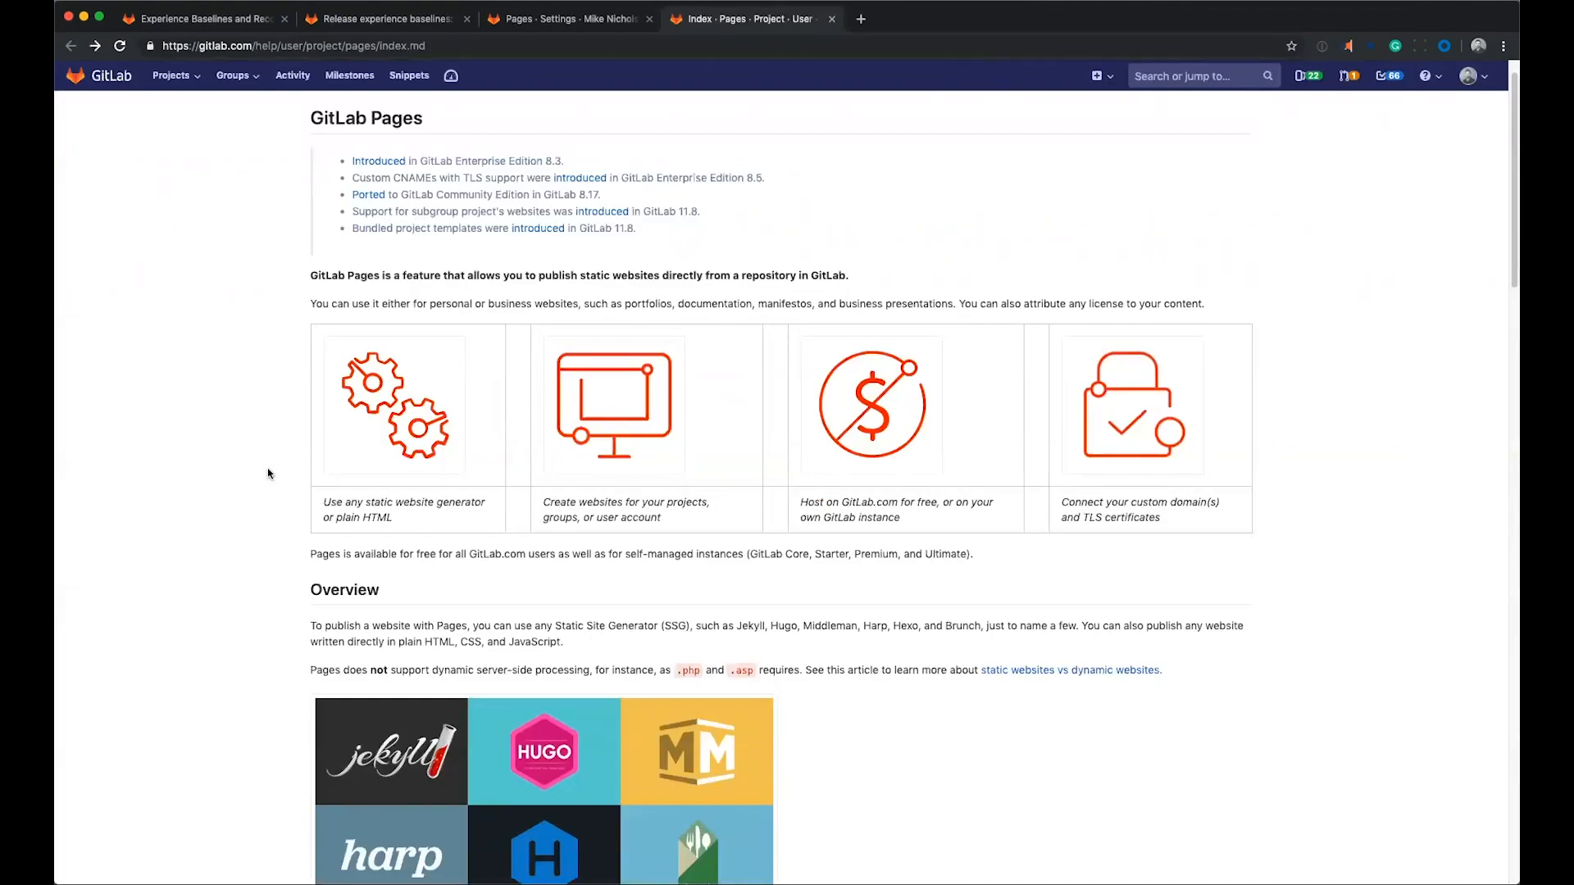
Read through the GitLab Pages documentation from the Overview and How it works sections to the end of the page.
{"action": "scroll", "coordinate": [285, 461], "scroll_direction": "down", "scroll_amount": 5}
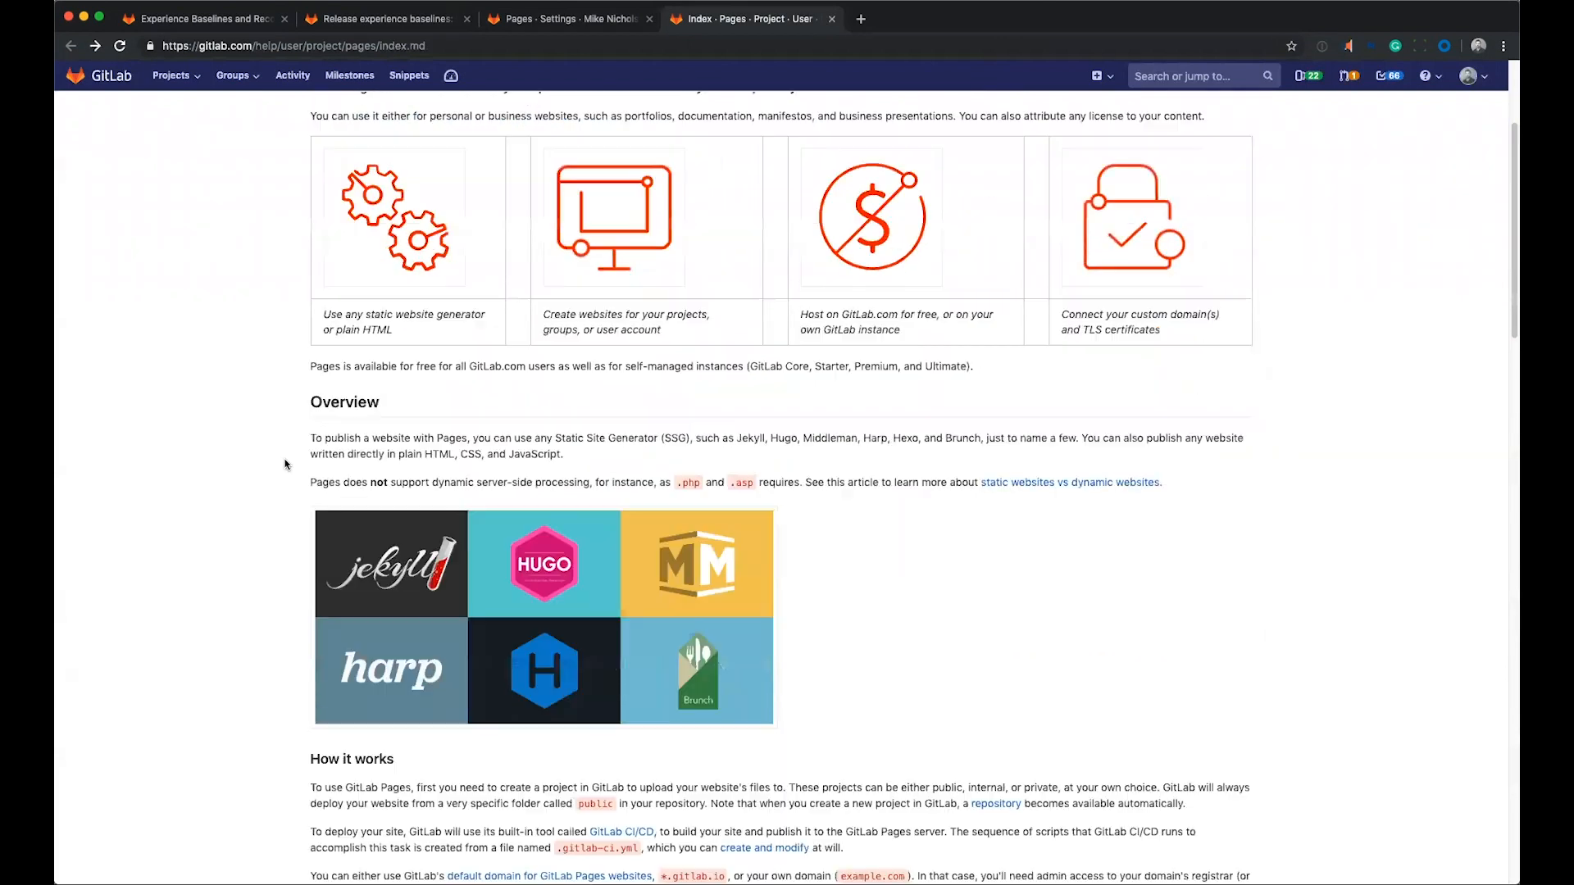
{"action": "scroll", "coordinate": [285, 460], "scroll_direction": "down", "scroll_amount": 1}
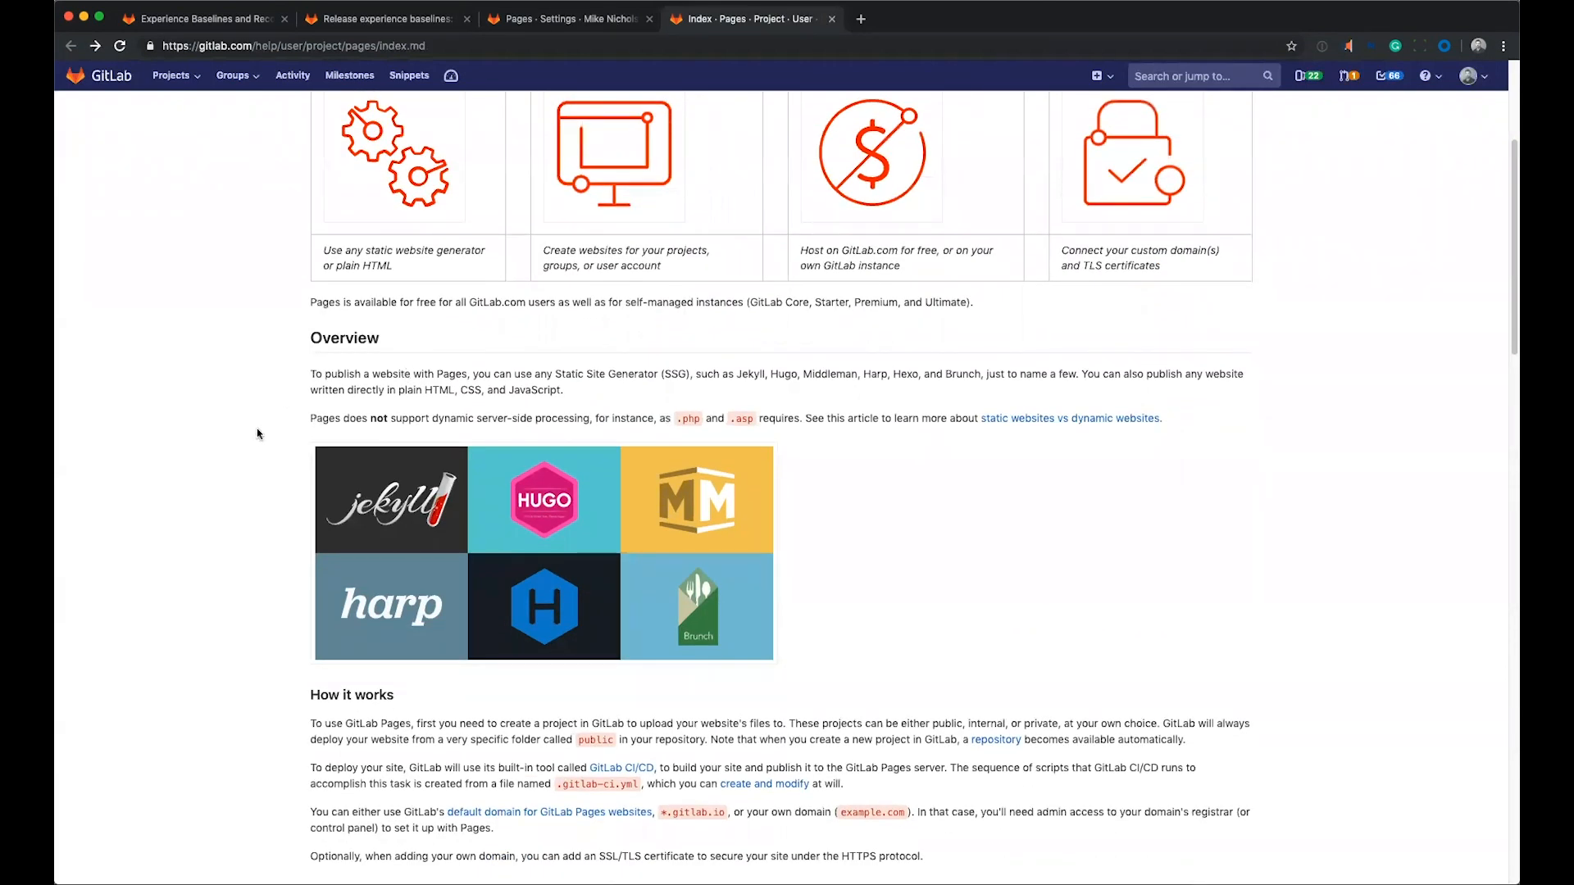
{"action": "scroll", "coordinate": [253, 437], "scroll_direction": "down", "scroll_amount": 8}
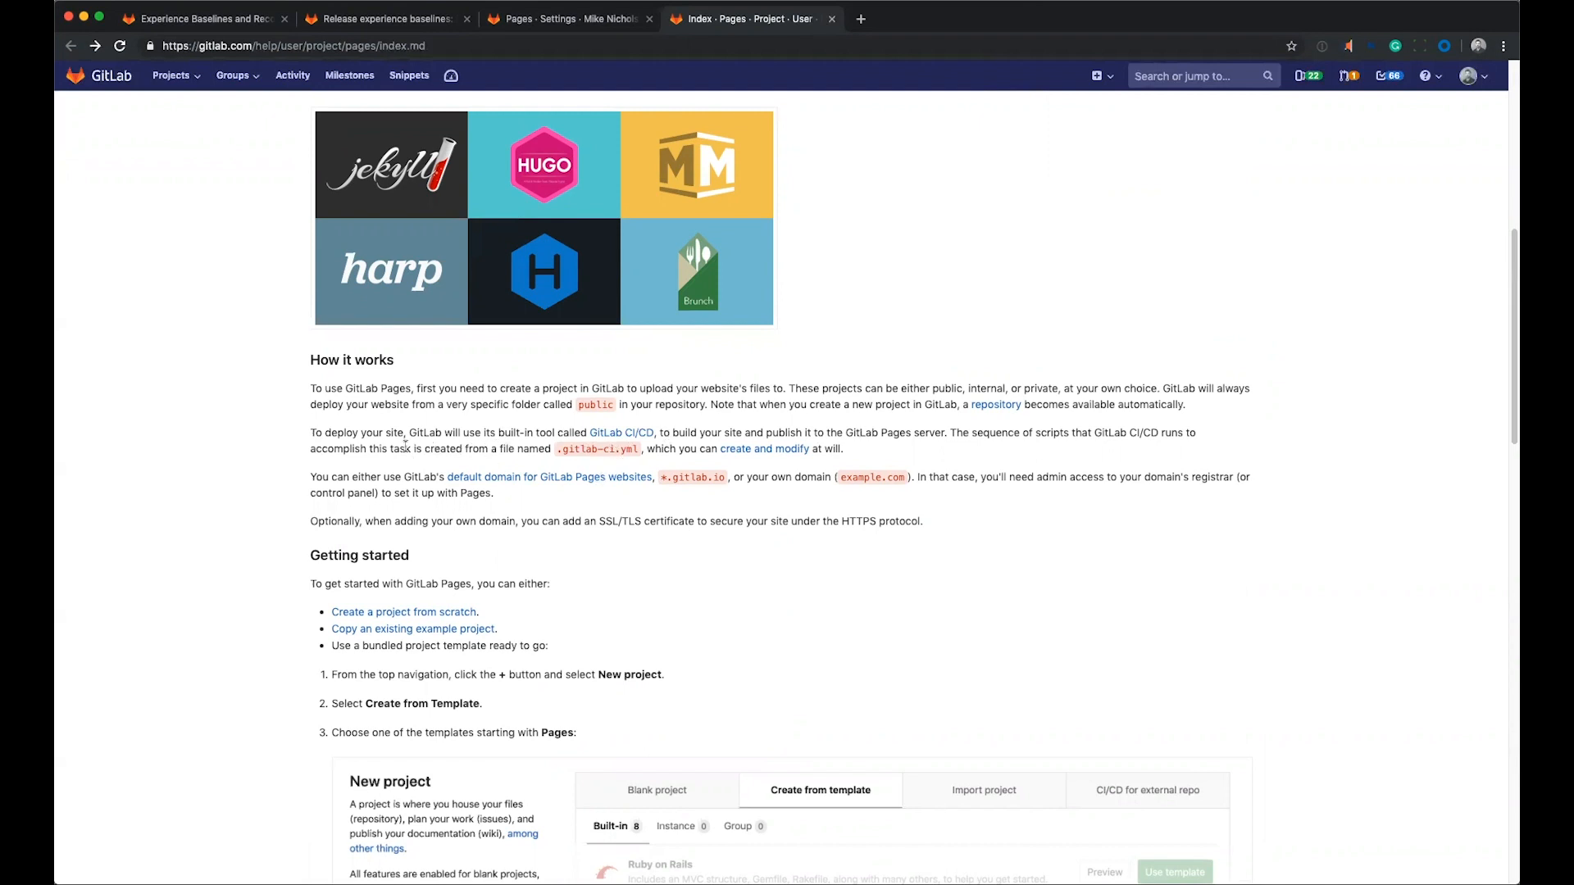
{"action": "scroll", "coordinate": [251, 434], "scroll_direction": "down", "scroll_amount": 2}
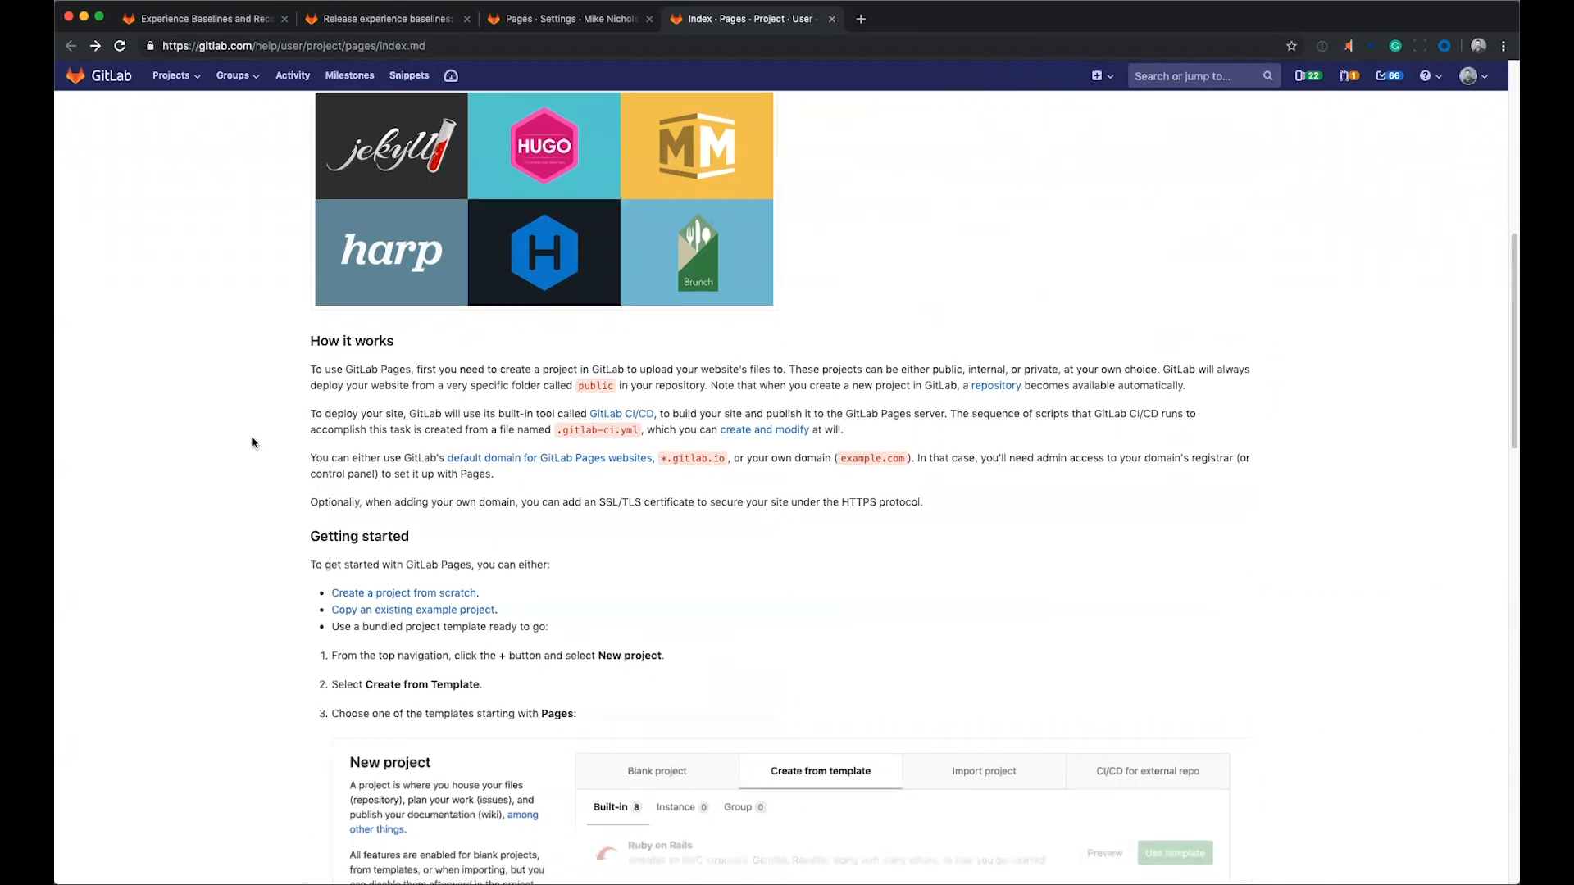
{"action": "scroll", "coordinate": [254, 444], "scroll_direction": "down", "scroll_amount": 5}
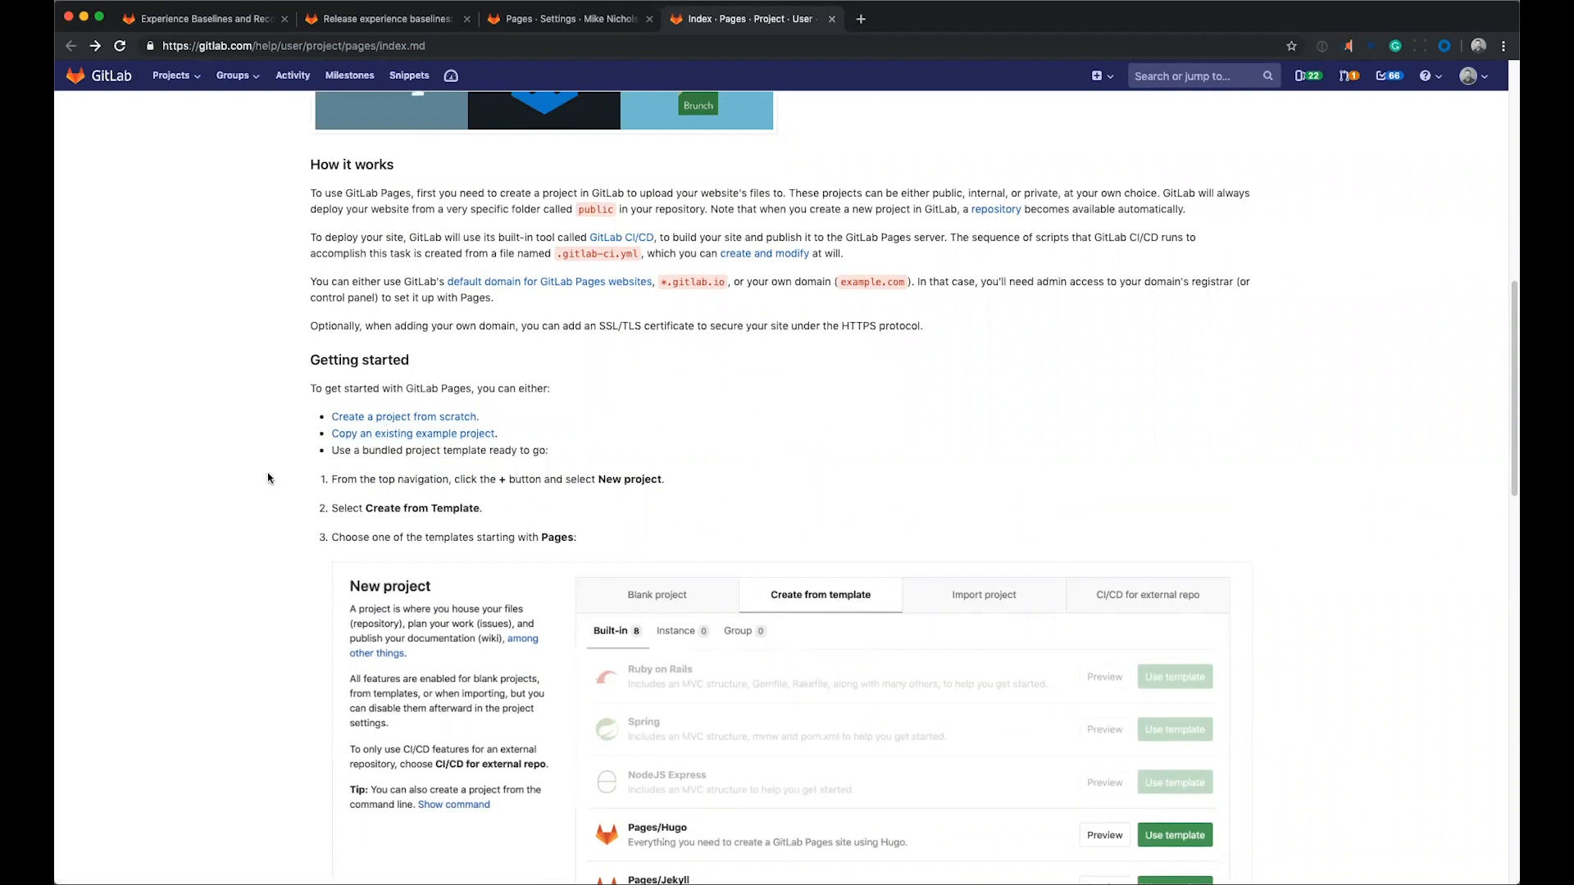
{"action": "scroll", "coordinate": [271, 472], "scroll_direction": "down", "scroll_amount": 3}
{"action": "scroll", "coordinate": [281, 473], "scroll_direction": "down", "scroll_amount": 5}
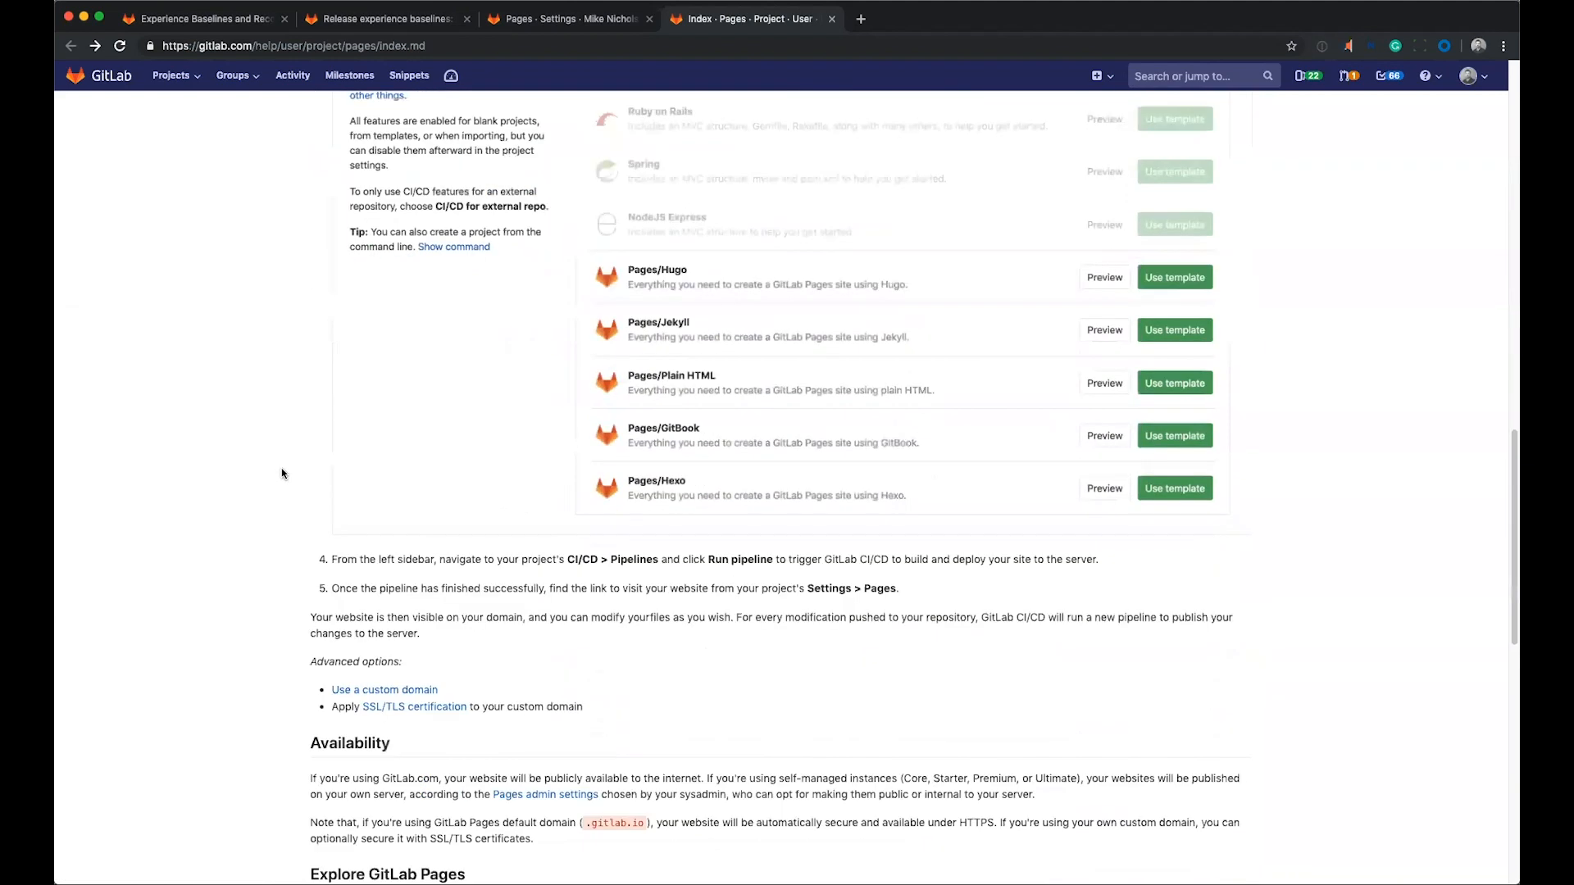
{"action": "scroll", "coordinate": [282, 474], "scroll_direction": "down", "scroll_amount": 4}
{"action": "scroll", "coordinate": [287, 471], "scroll_direction": "down", "scroll_amount": 6}
{"action": "scroll", "coordinate": [289, 475], "scroll_direction": "down", "scroll_amount": 3}
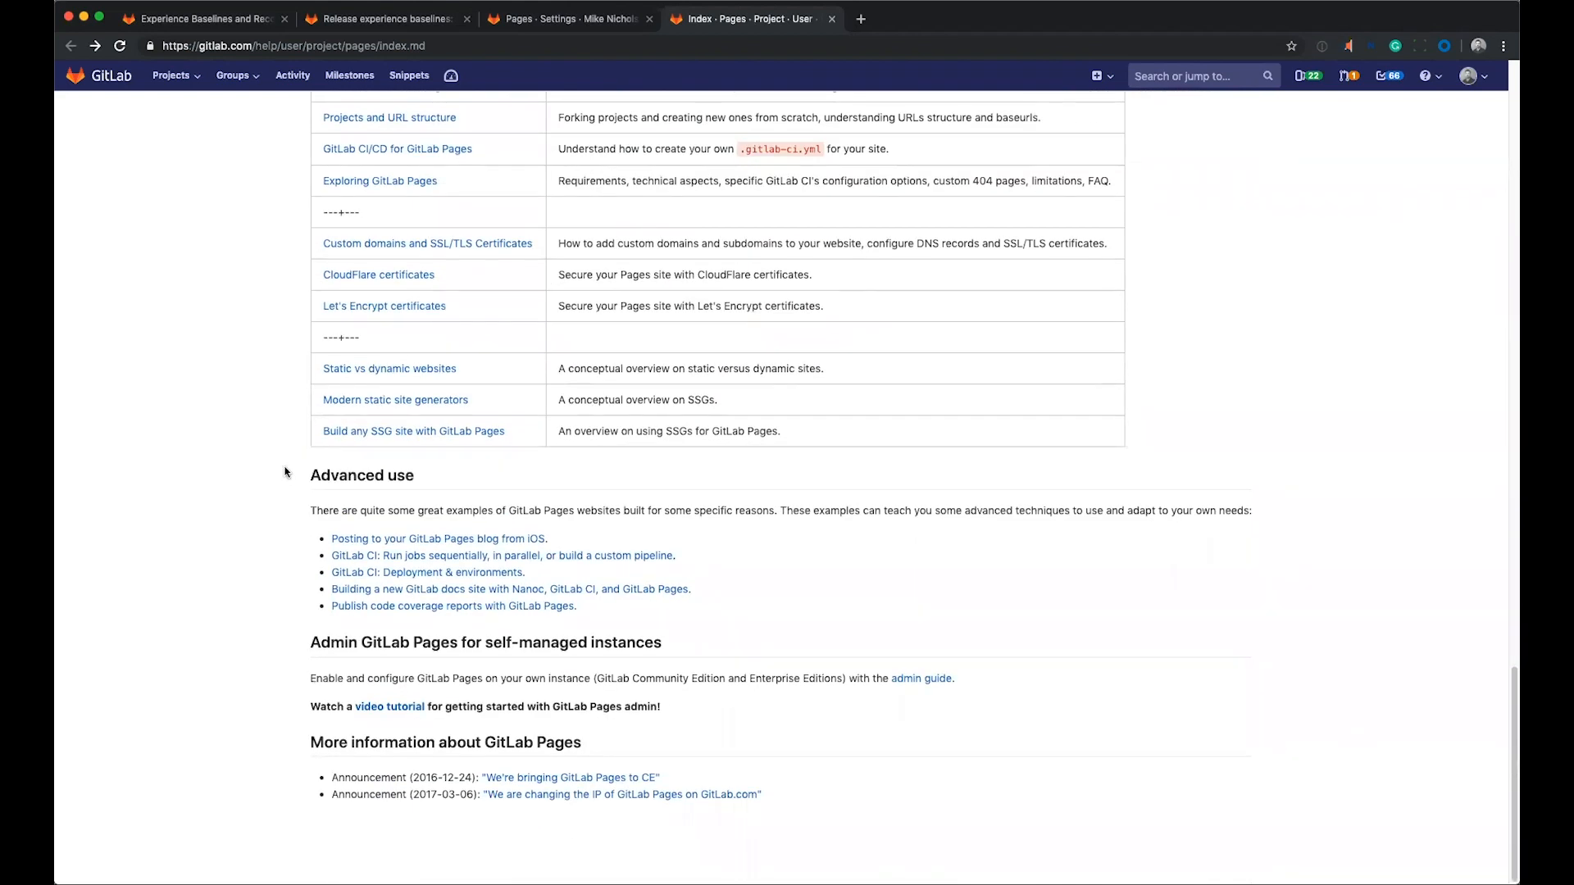
Return to the Getting started section of the documentation and open the guide "Create a project from scratch".
{"action": "scroll", "coordinate": [287, 473], "scroll_direction": "up", "scroll_amount": 6}
{"action": "scroll", "coordinate": [291, 474], "scroll_direction": "up", "scroll_amount": 4}
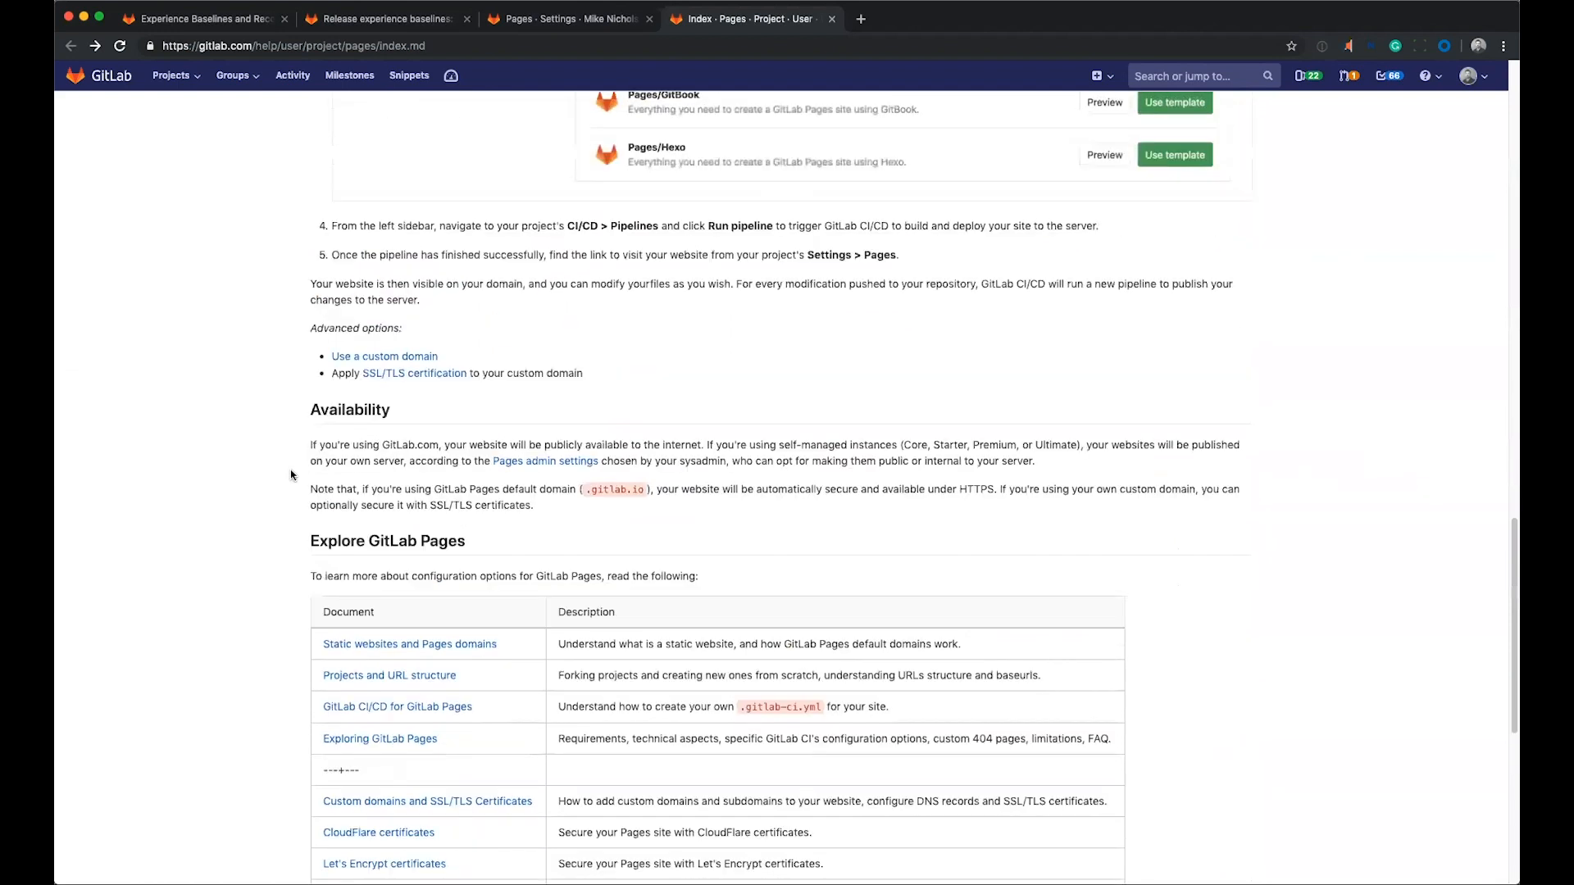
{"action": "scroll", "coordinate": [293, 470], "scroll_direction": "up", "scroll_amount": 4}
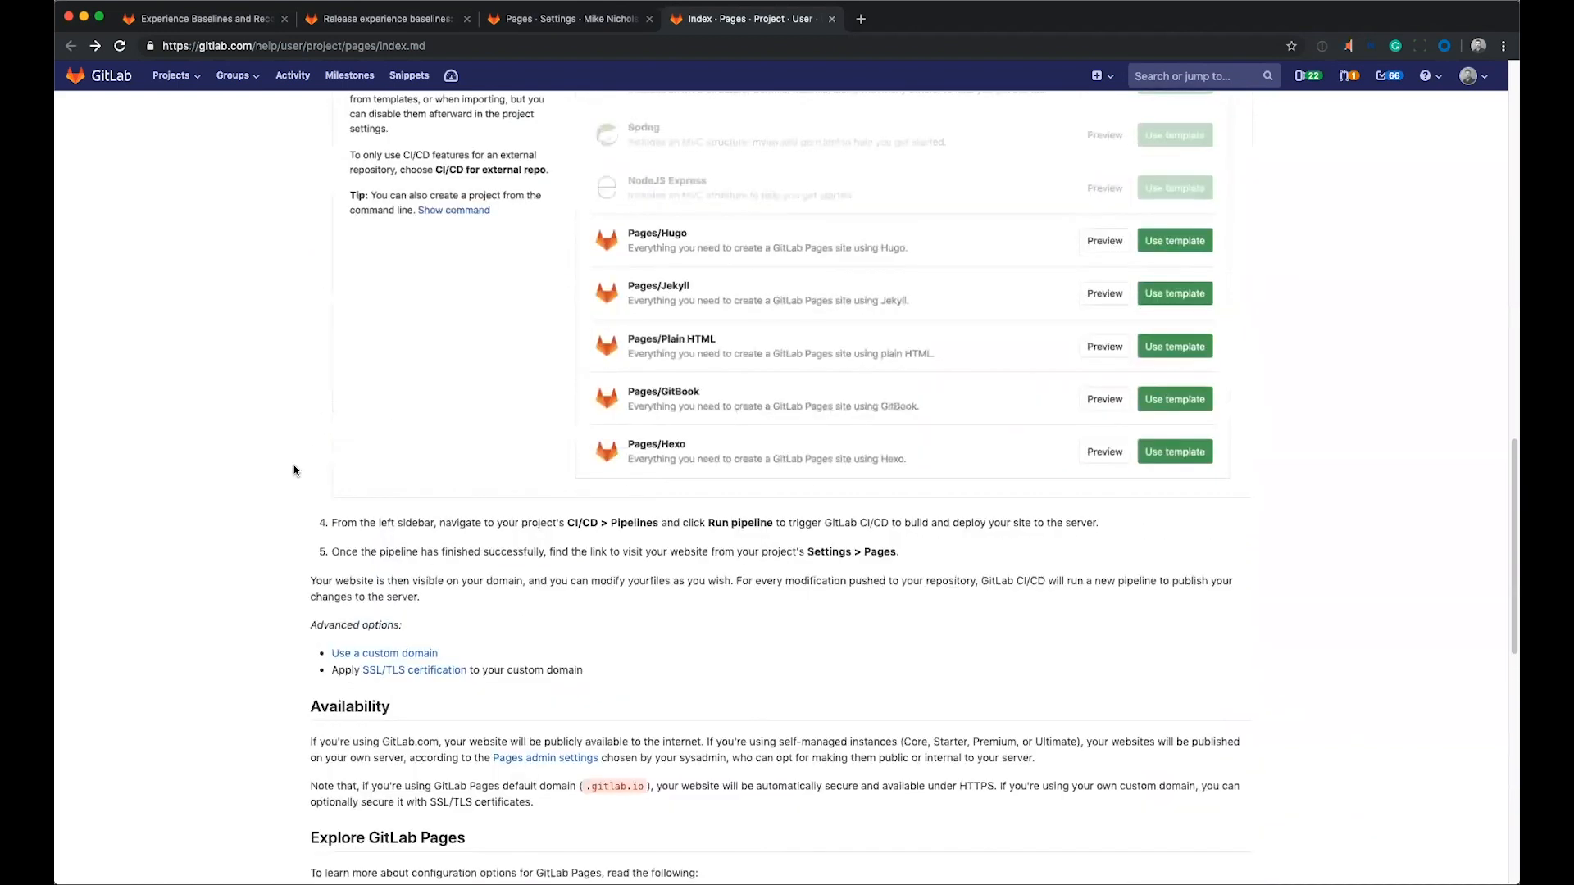
{"action": "scroll", "coordinate": [292, 469], "scroll_direction": "up", "scroll_amount": 4}
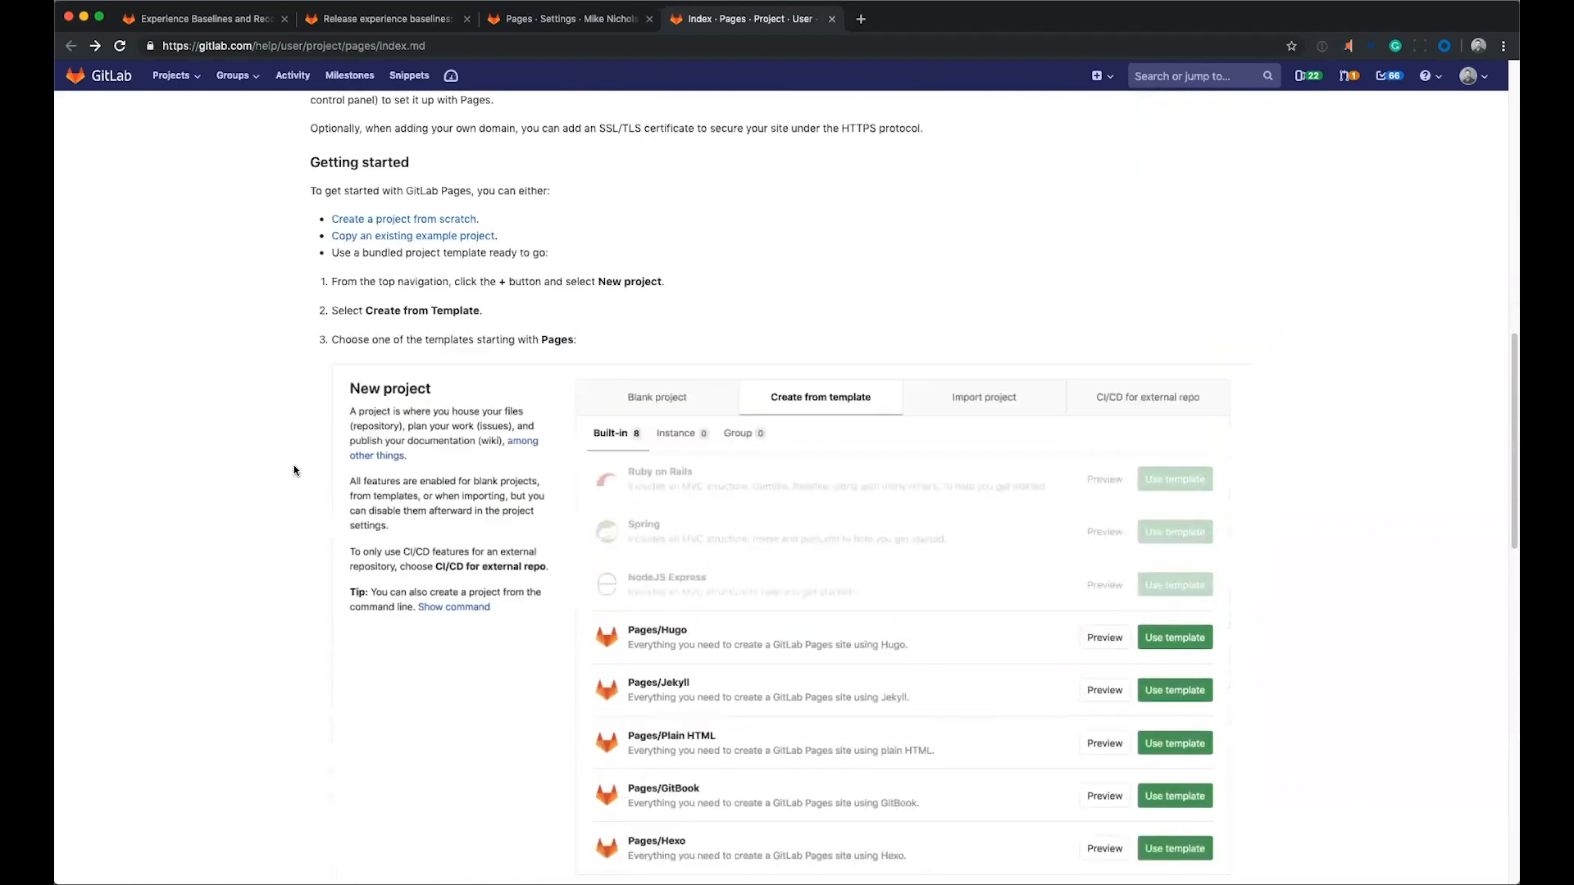
{"action": "scroll", "coordinate": [290, 469], "scroll_direction": "up", "scroll_amount": 1}
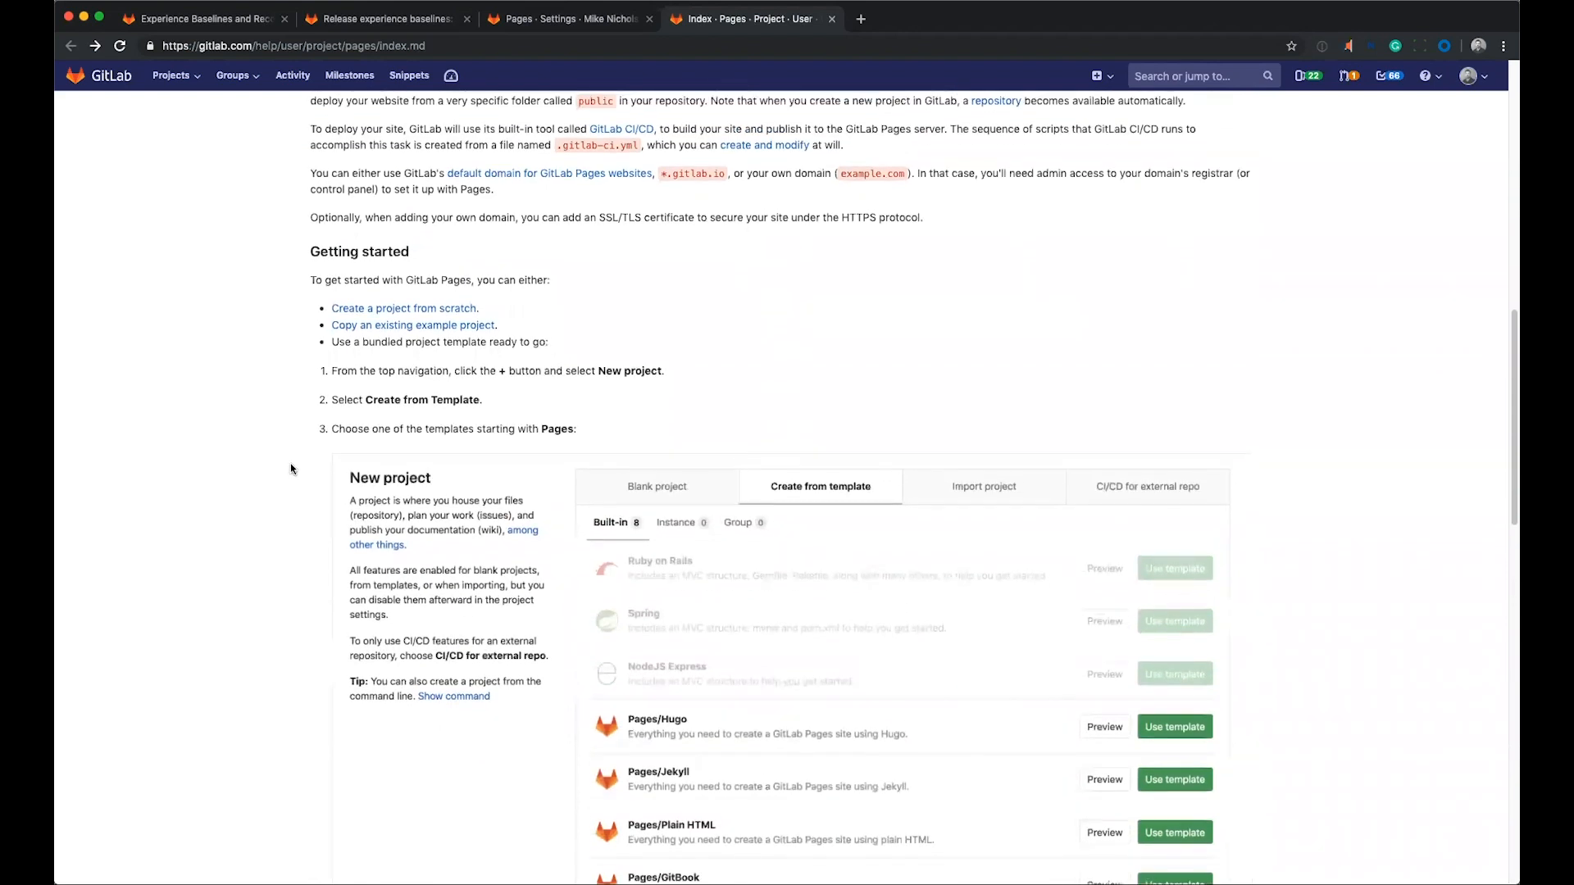
{"action": "left_click", "coordinate": [436, 319]}
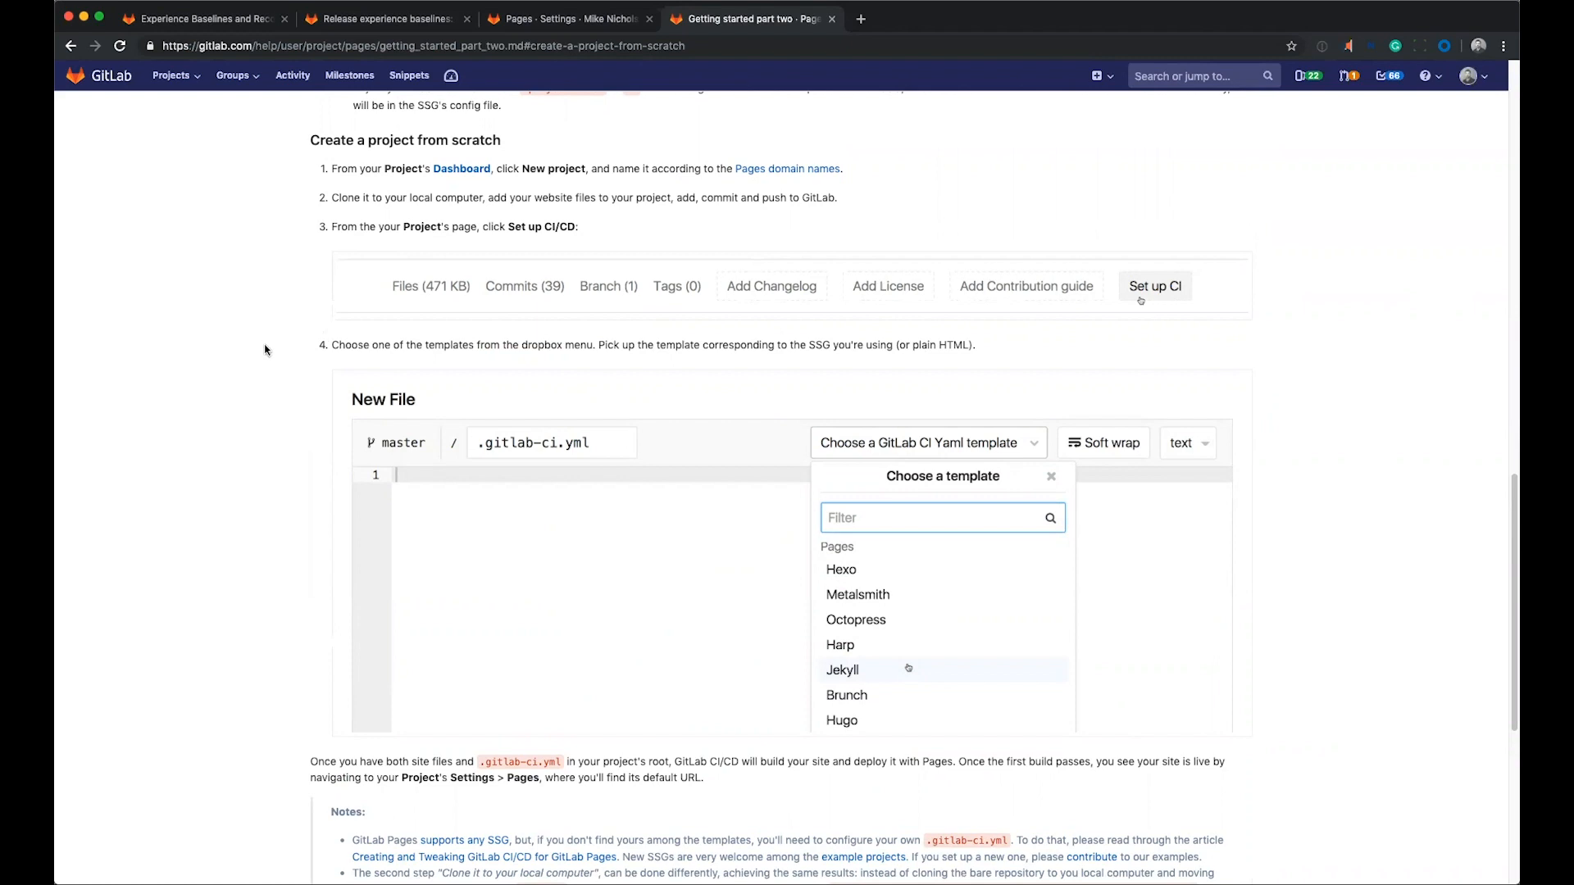
Open the Pages Baseline repository in the Web IDE and create a new .gitlab-ci.yml file from the suggested file names.
{"action": "scroll", "coordinate": [265, 350], "scroll_direction": "down", "scroll_amount": 1}
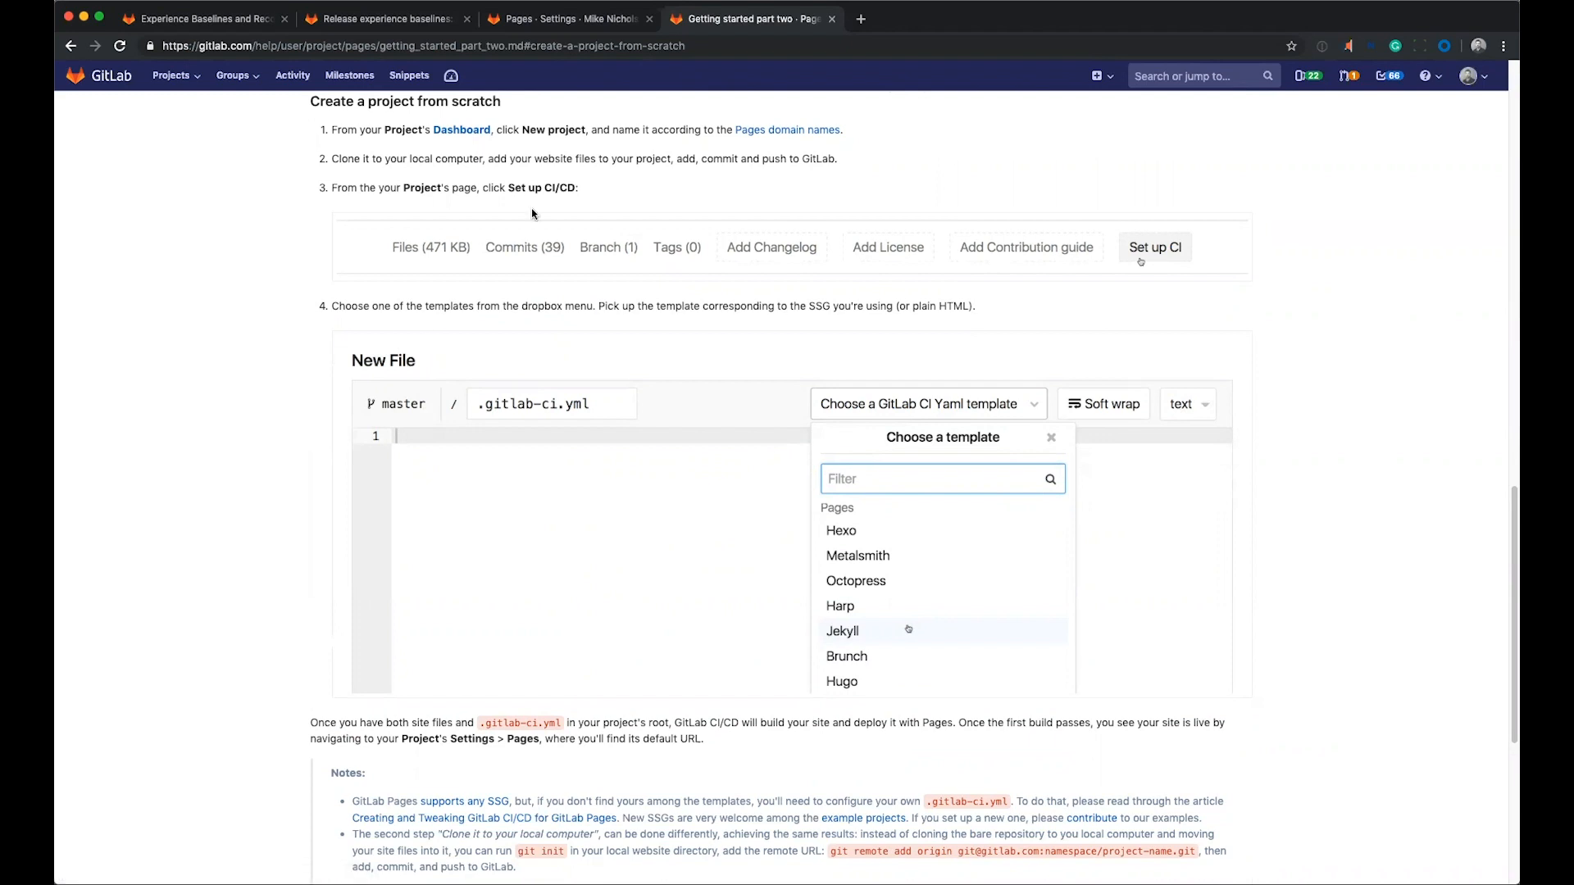
{"action": "left_click", "coordinate": [577, 20]}
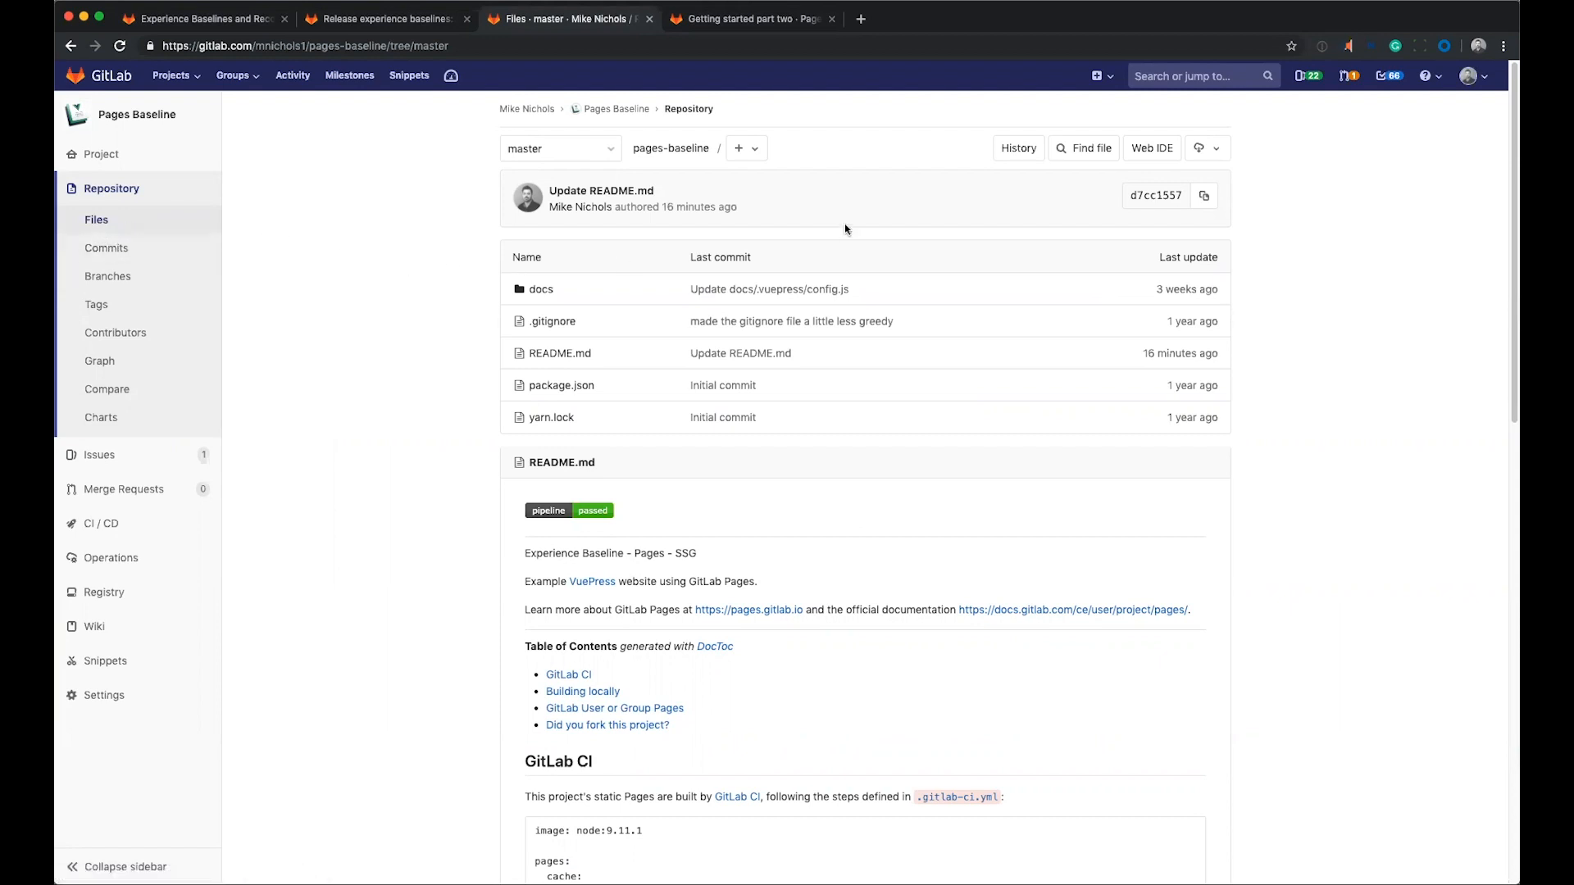
{"action": "left_click", "coordinate": [1153, 151]}
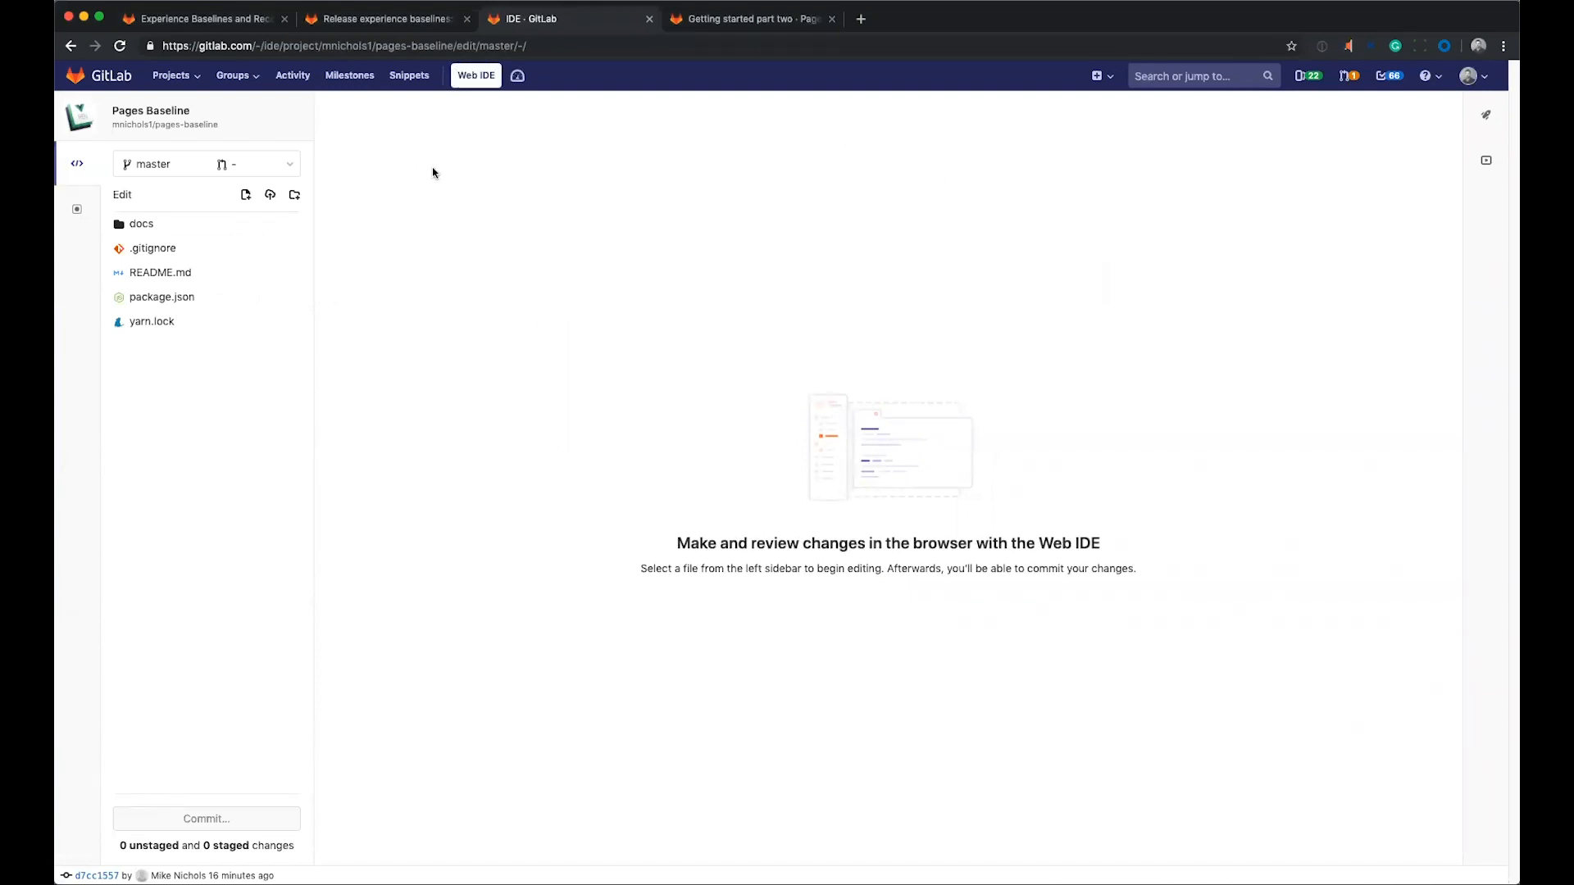
{"action": "left_click", "coordinate": [245, 197]}
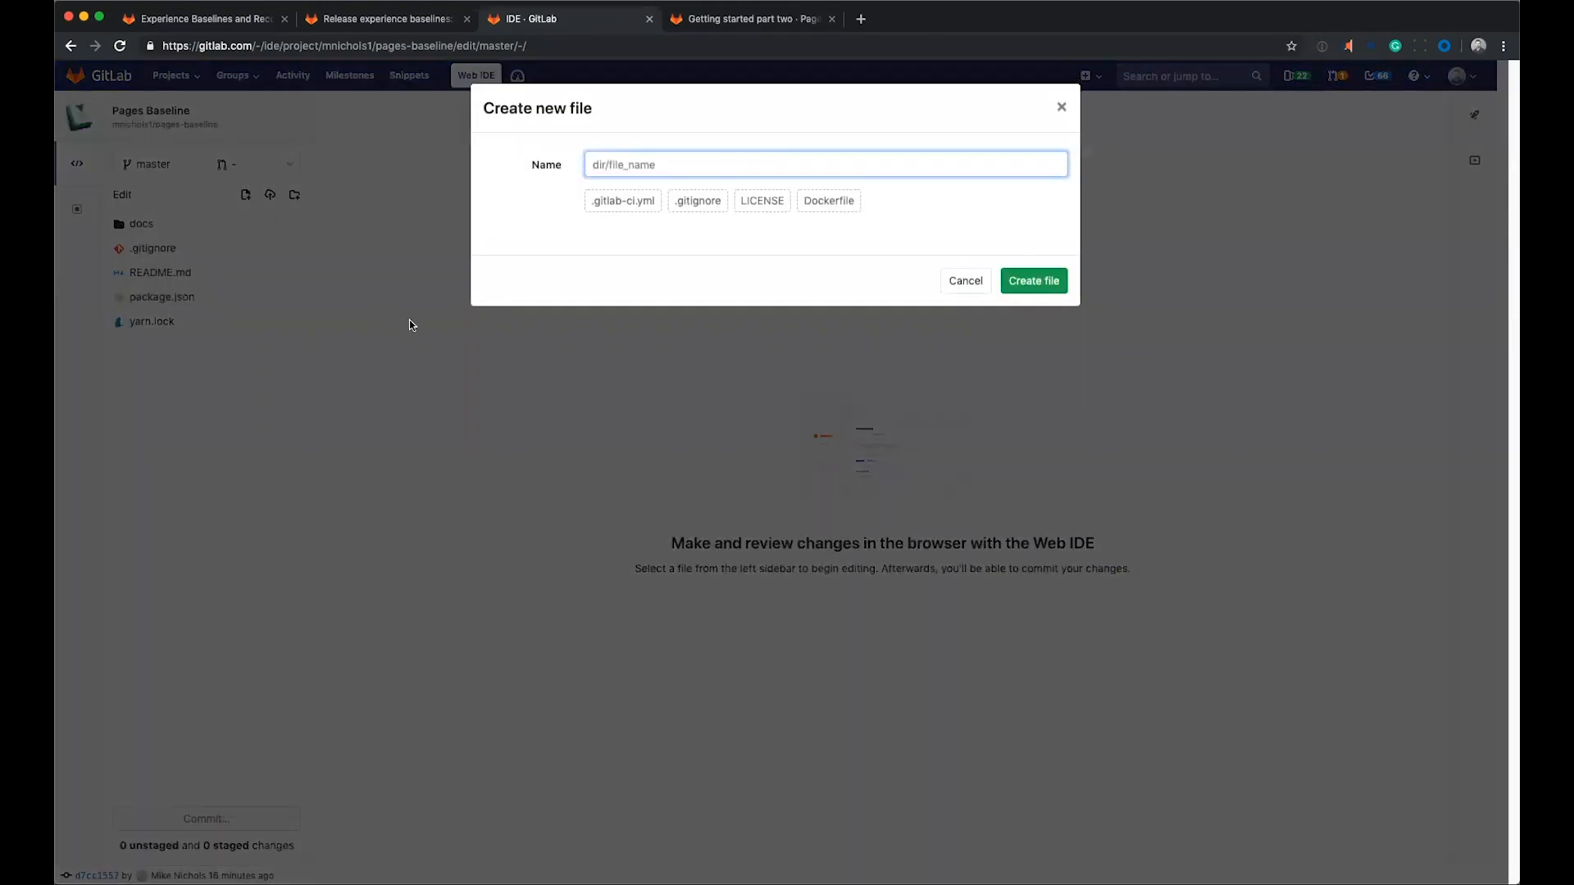
{"action": "left_click", "coordinate": [621, 205]}
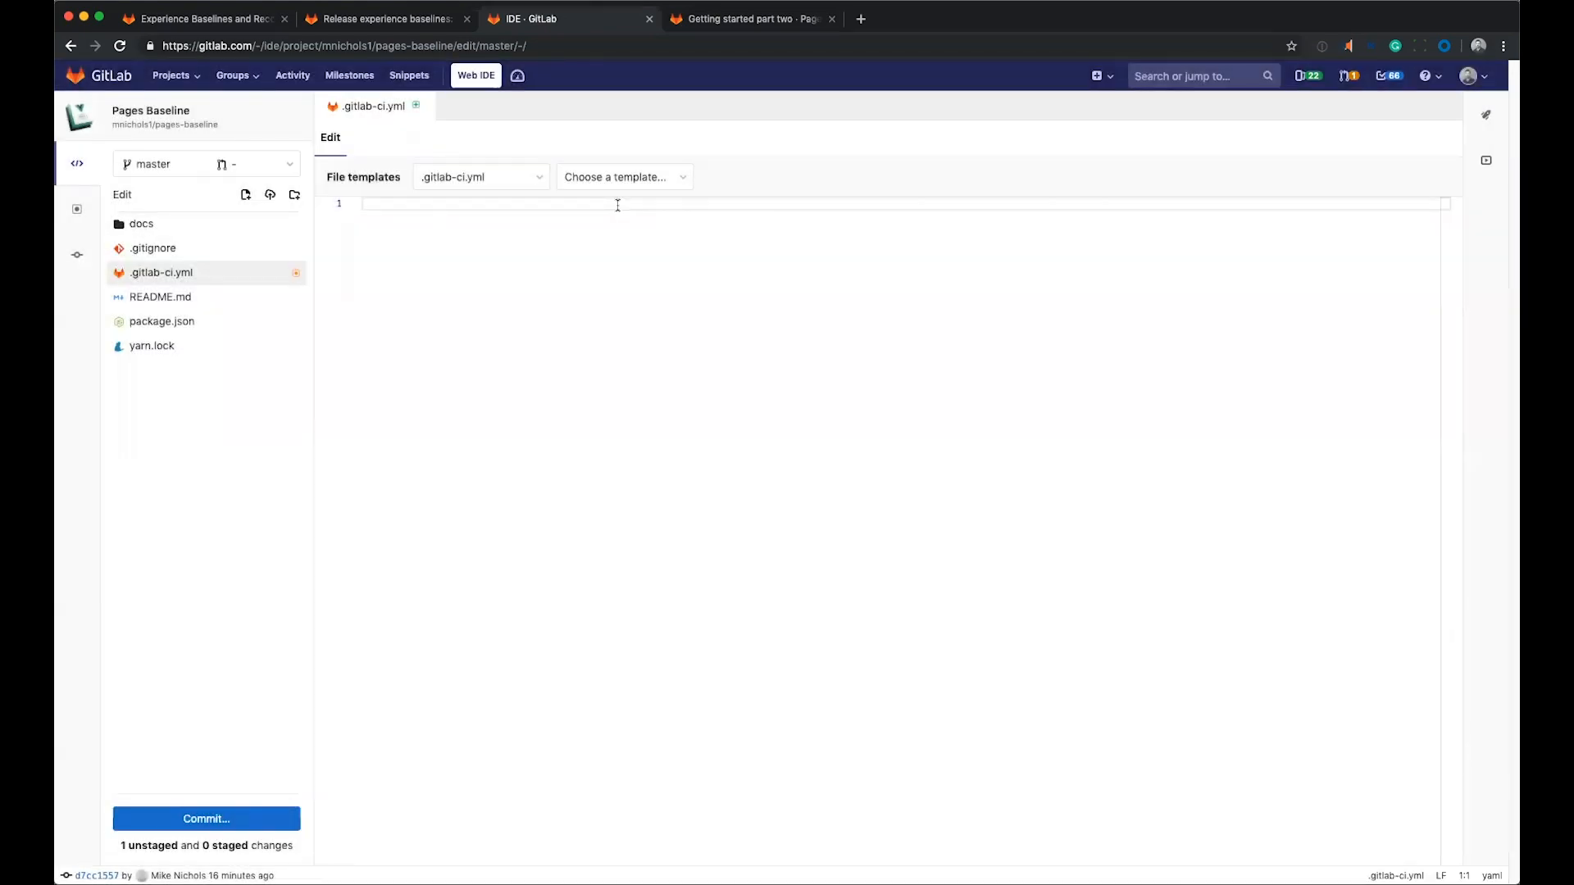
Search the .gitlab-ci.yml file templates for "vu" and "pages", and browse the unfiltered list for a matching static site generator.
{"action": "left_click", "coordinate": [657, 187]}
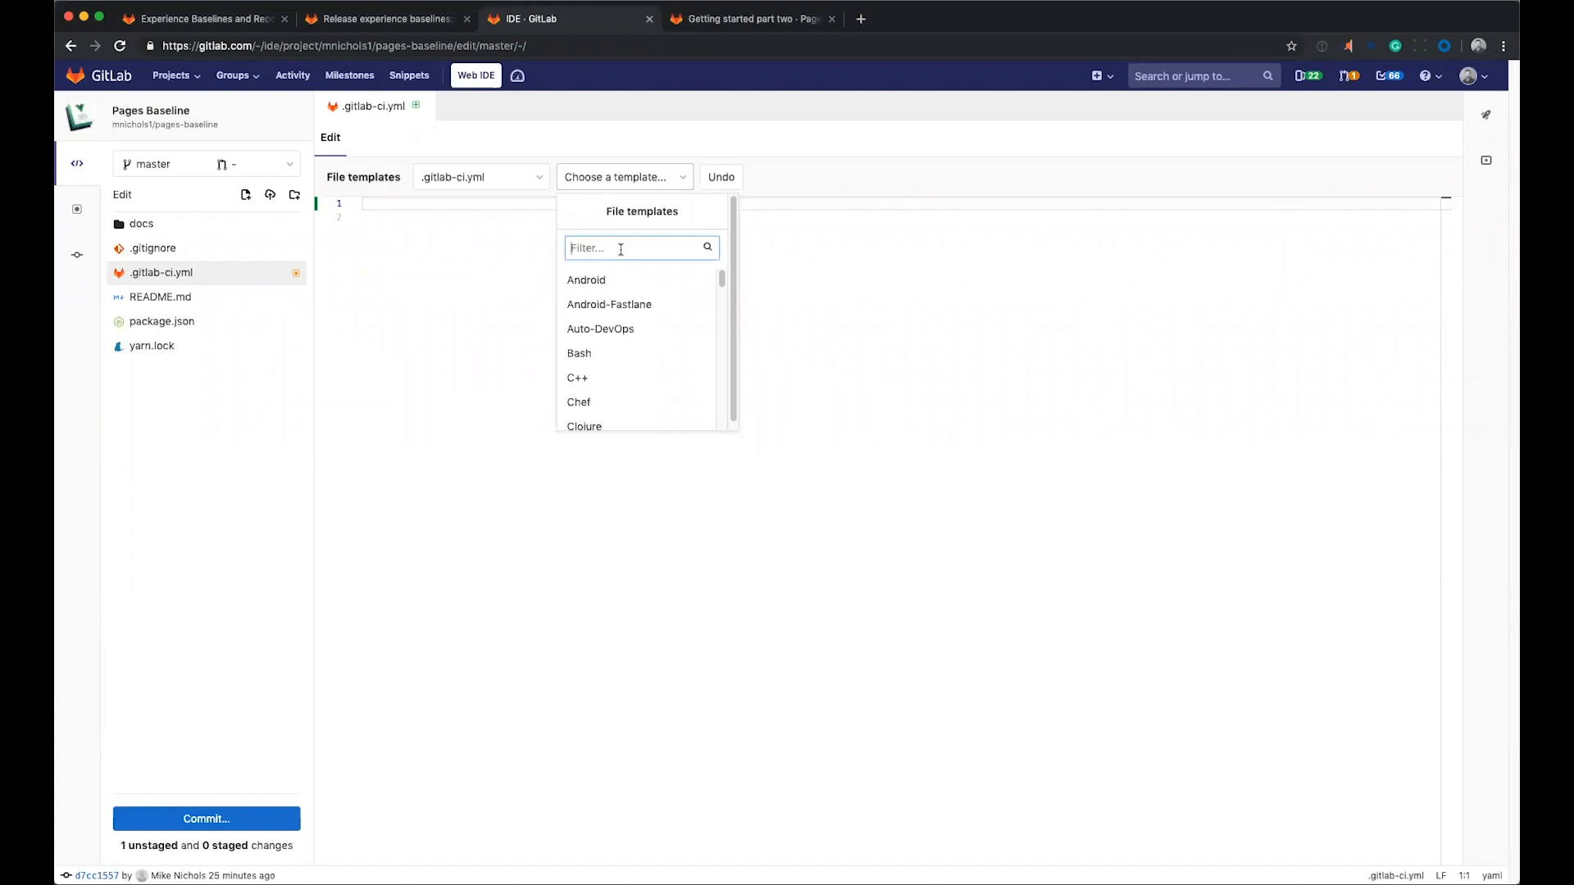
{"action": "type", "text": "vu"}
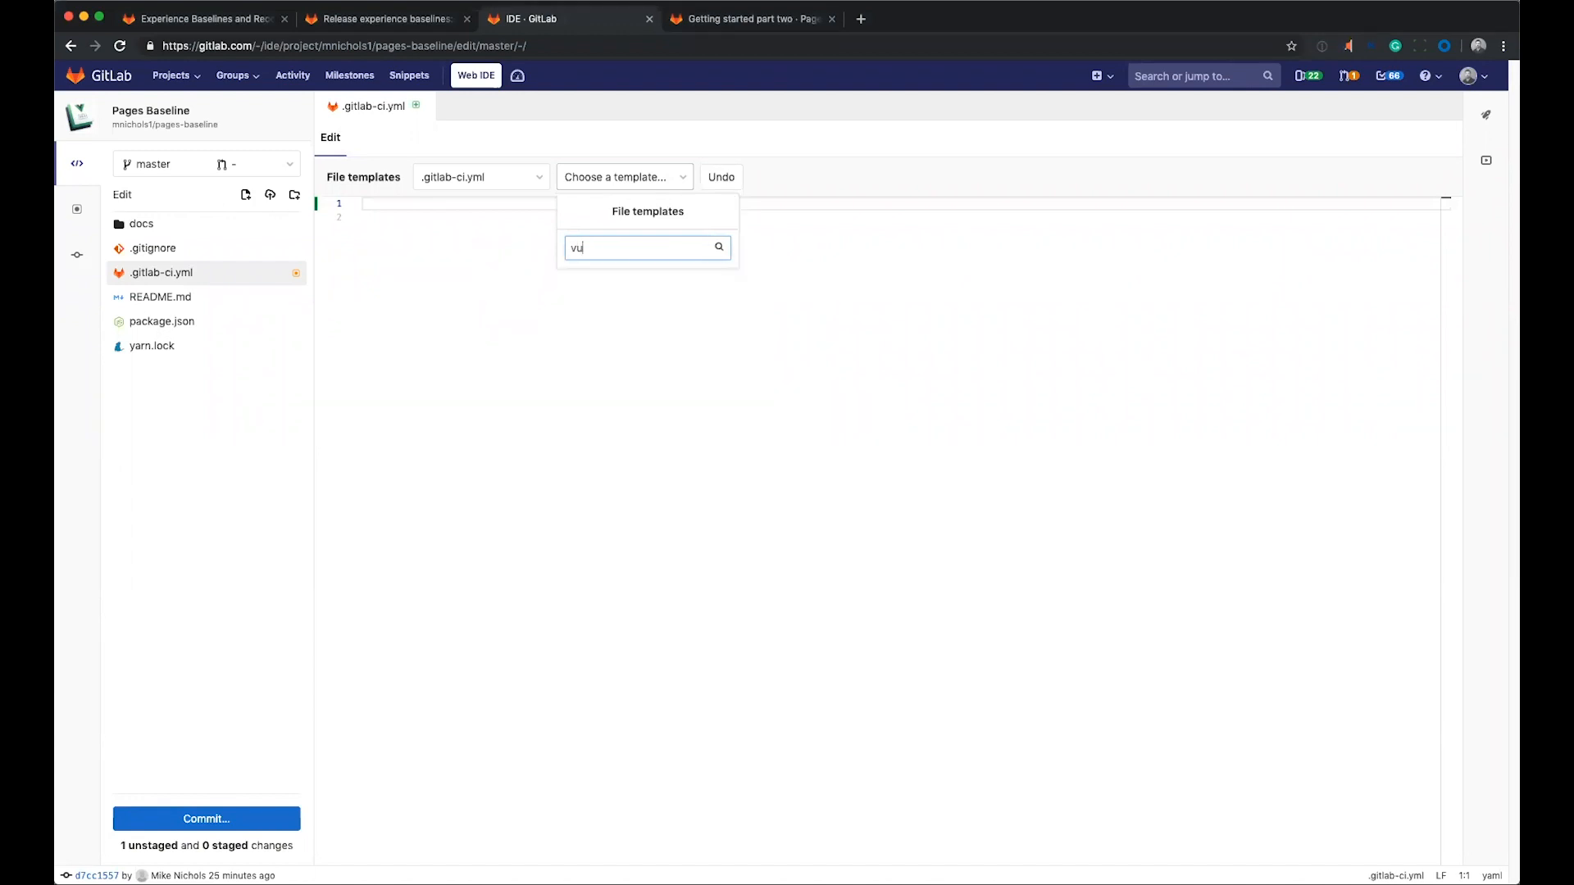
{"action": "key", "text": "BackSpace"}
{"action": "key", "text": "BackSpace"}
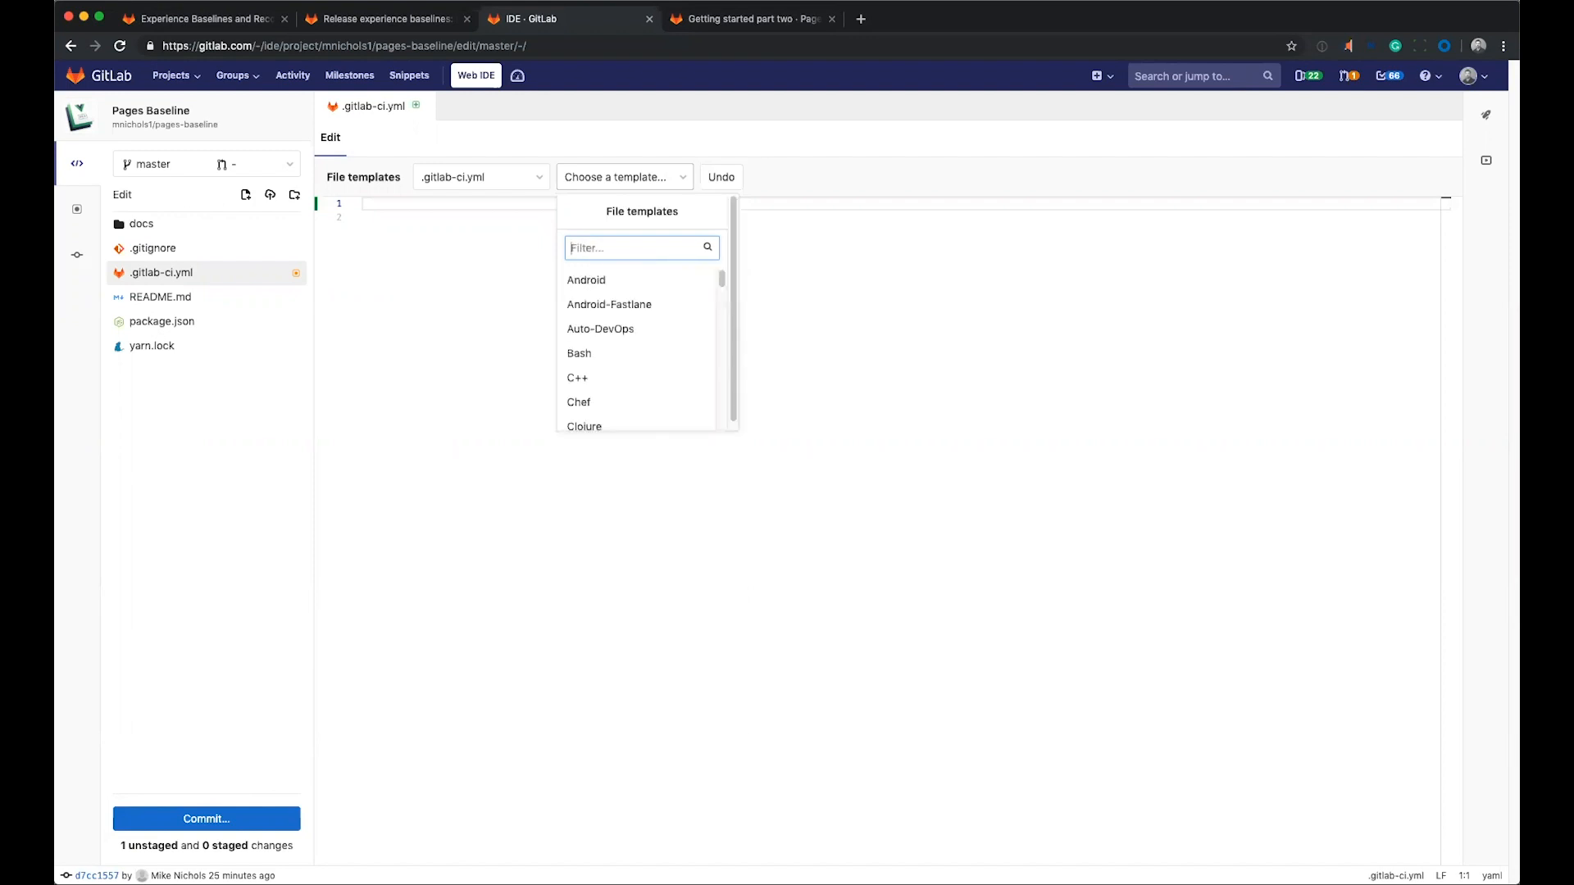
{"action": "type", "text": "pages"}
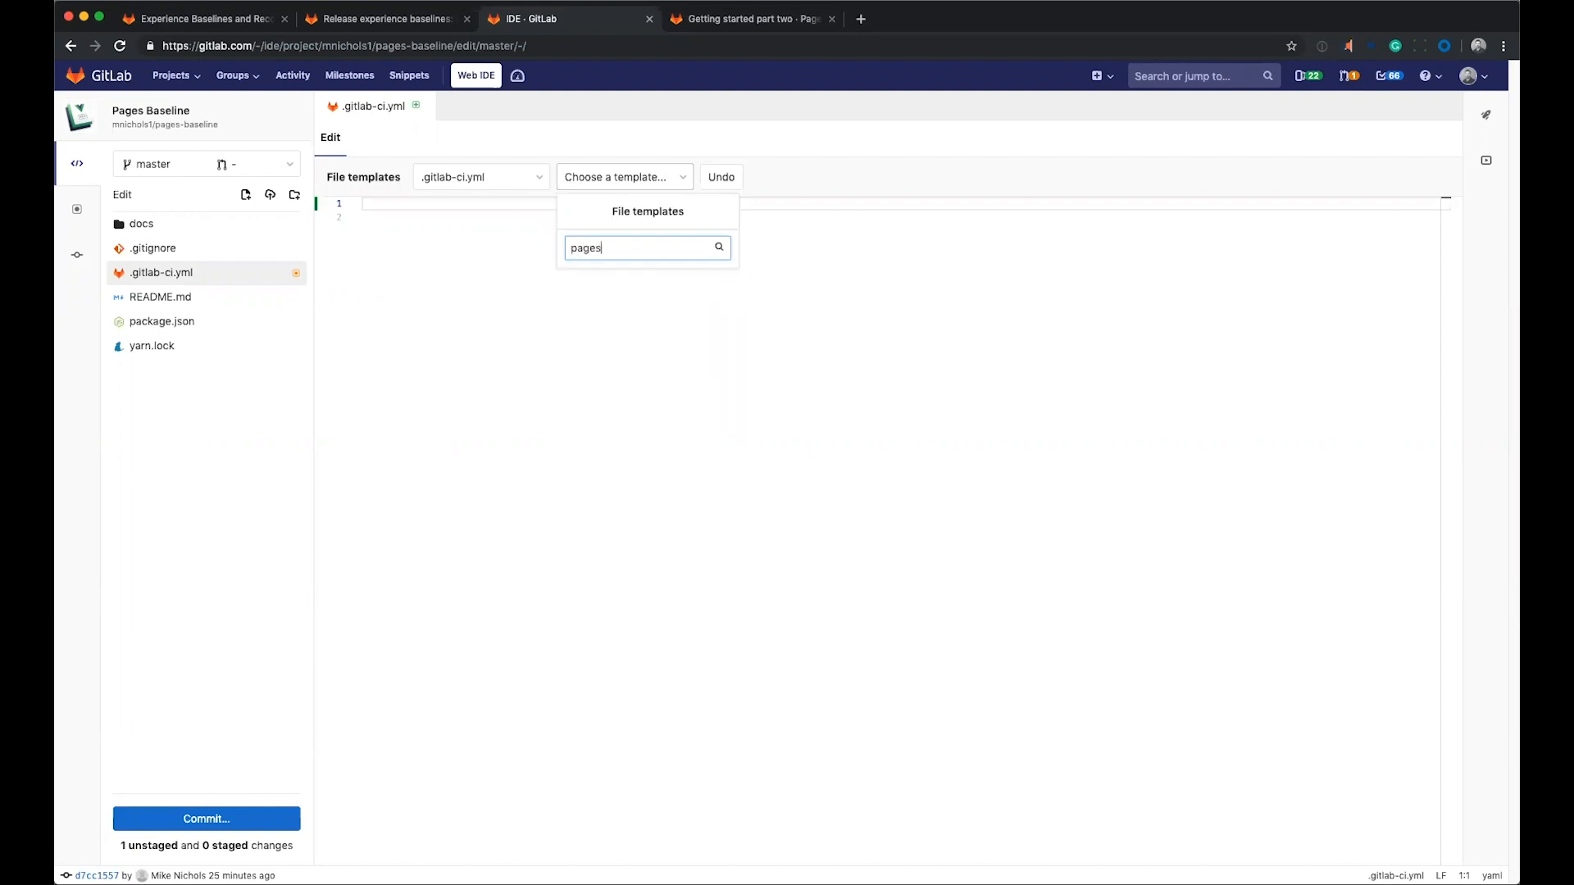
{"action": "key", "text": "BackSpace"}
{"action": "key", "text": "BackSpace"}
{"action": "key", "text": "BackSpace"}
{"action": "key", "text": "BackSpace"}
{"action": "key", "text": "BackSpace"}
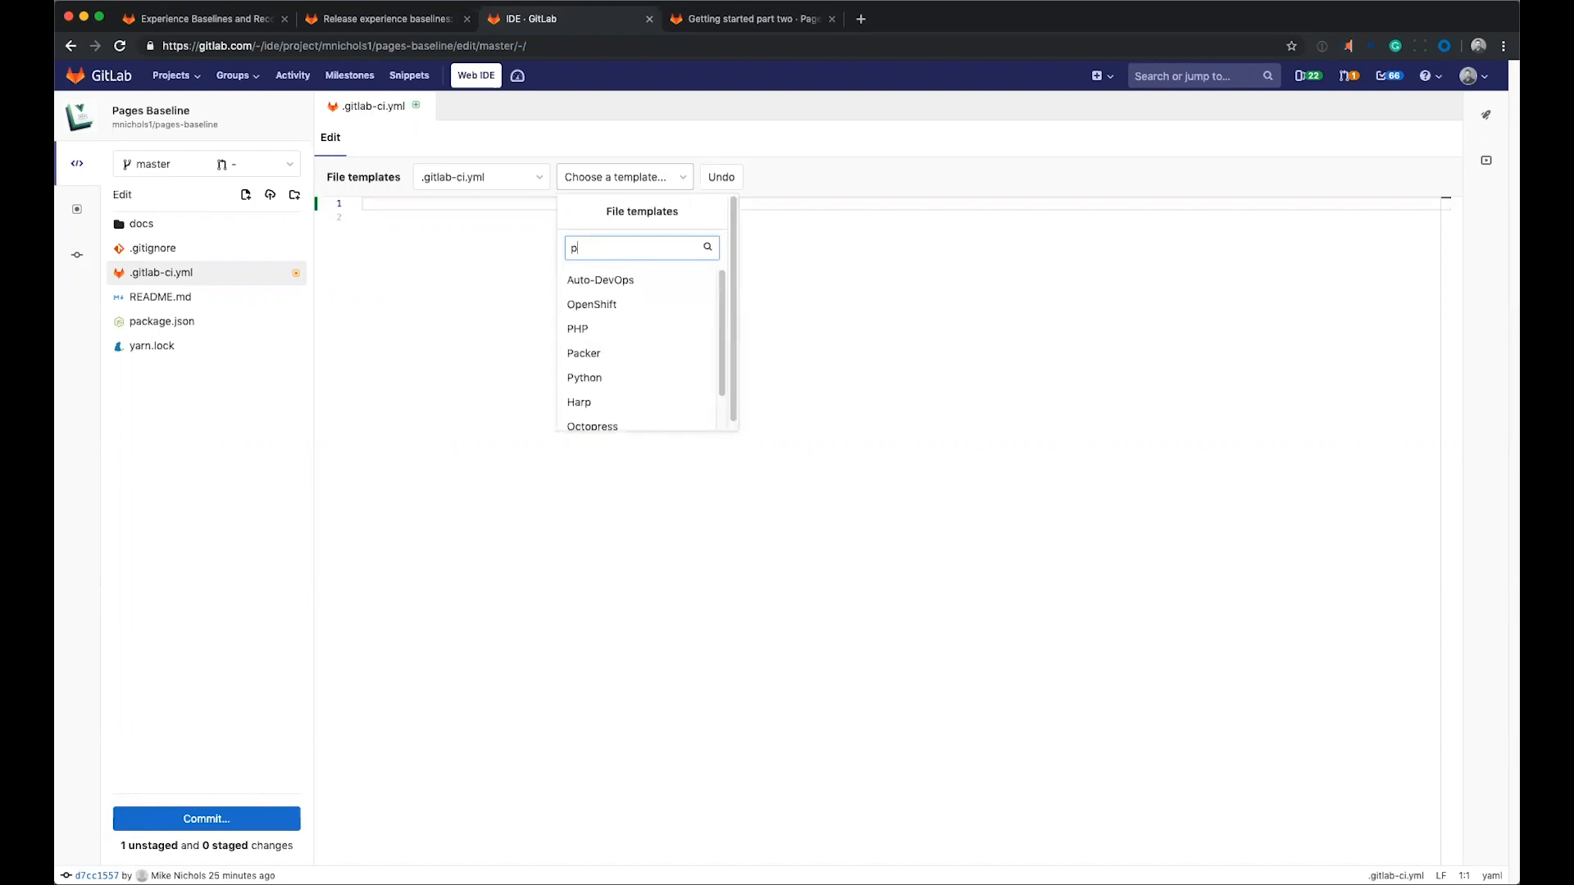
{"action": "scroll", "coordinate": [646, 294], "scroll_direction": "down", "scroll_amount": 1}
{"action": "scroll", "coordinate": [646, 299], "scroll_direction": "down", "scroll_amount": 10}
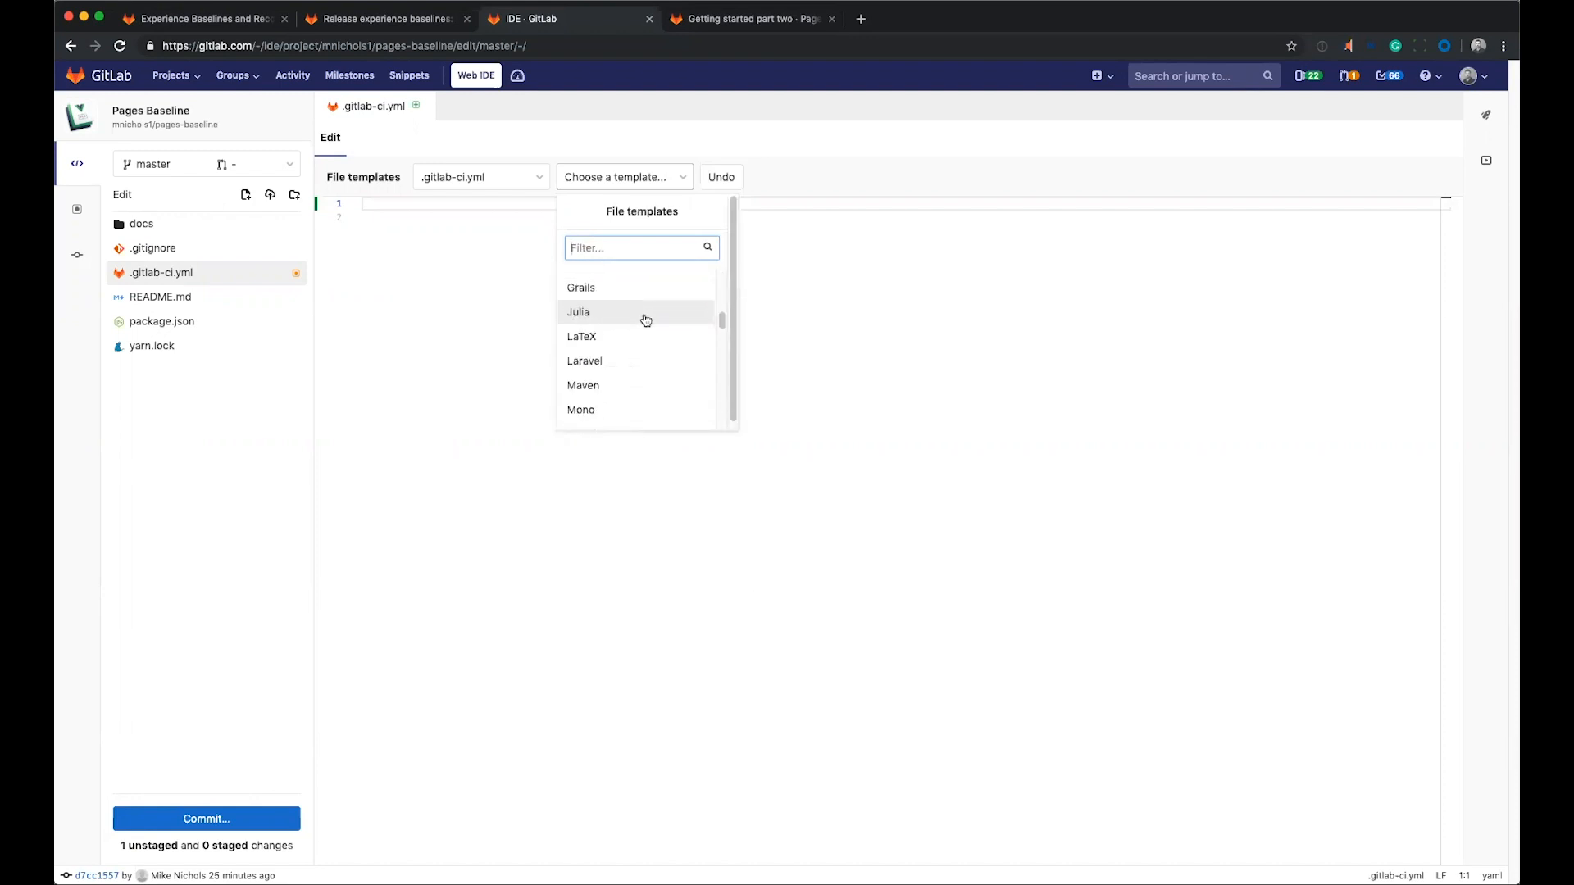
{"action": "scroll", "coordinate": [647, 328], "scroll_direction": "down", "scroll_amount": 4}
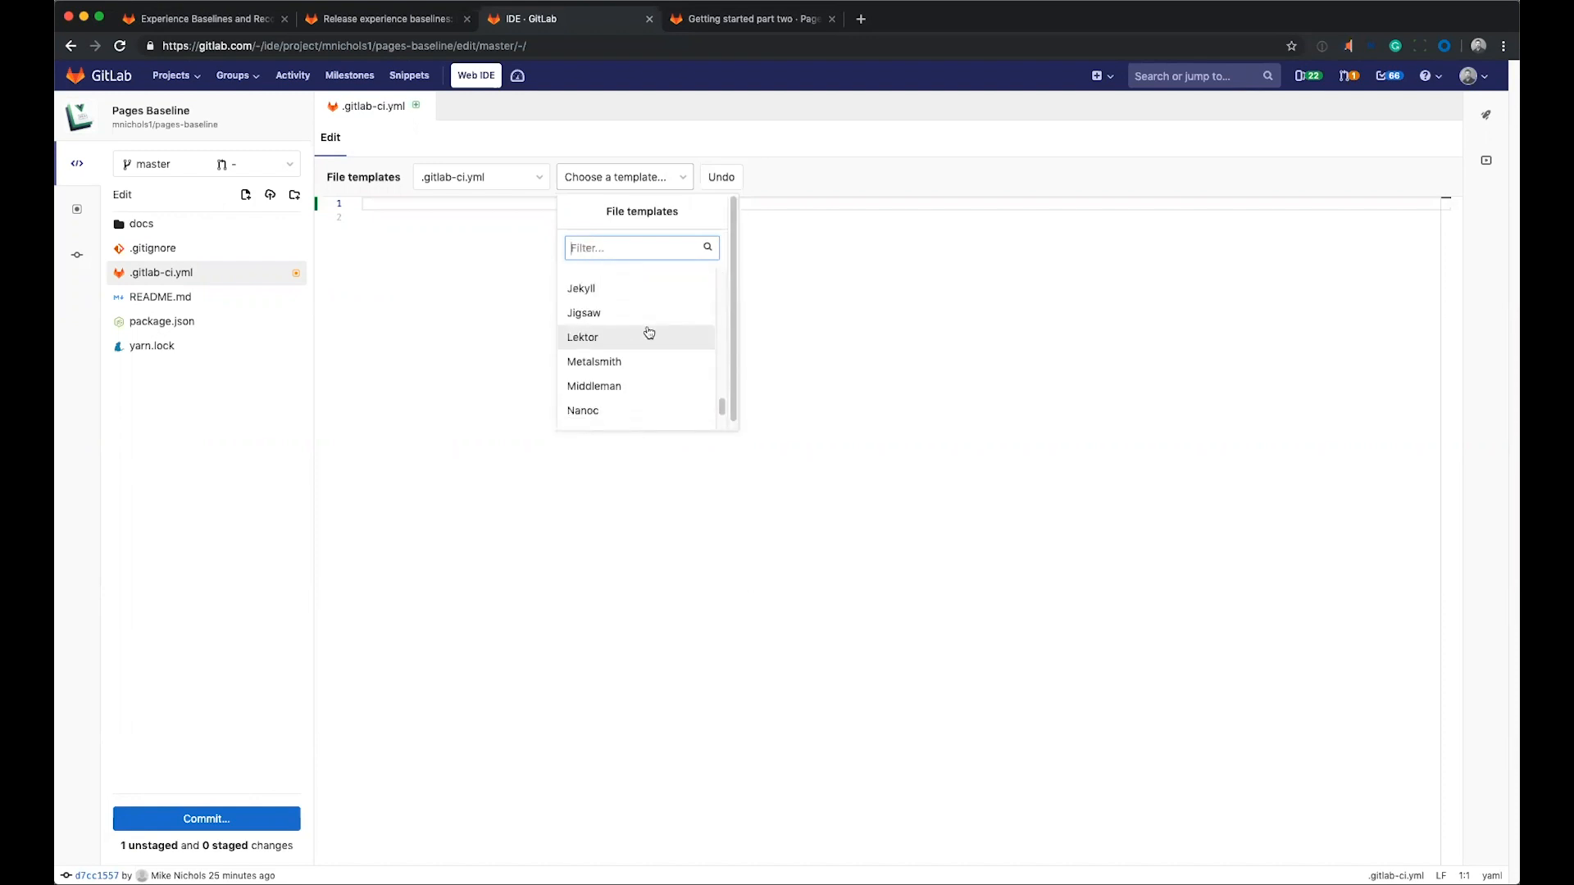
{"action": "scroll", "coordinate": [649, 332], "scroll_direction": "up", "scroll_amount": 4}
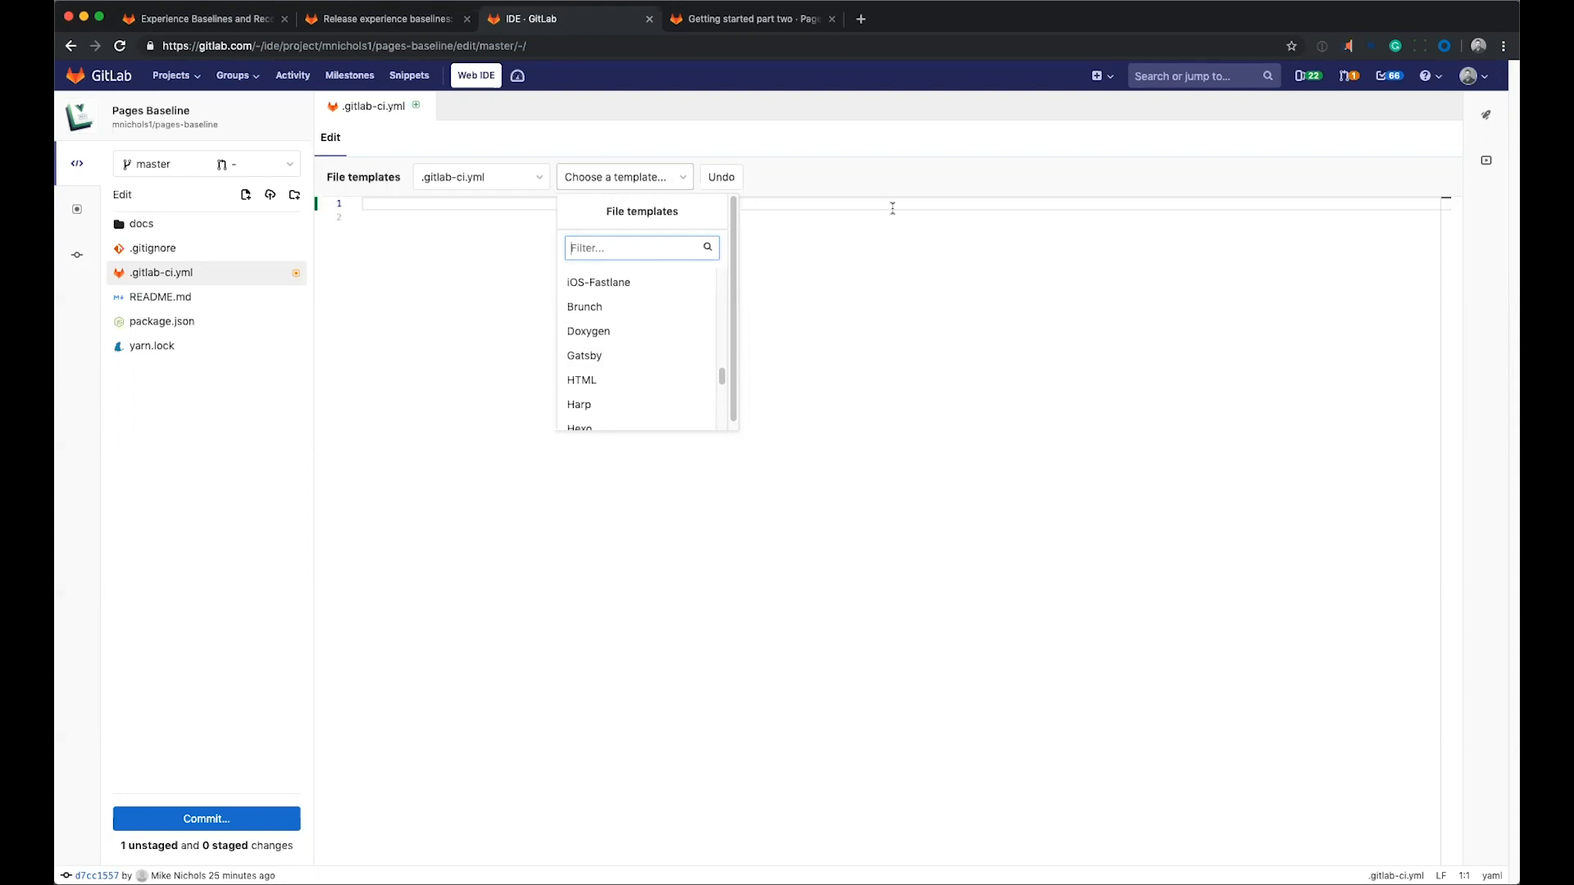
Search the web for "gitlab pages vuepress" in a new browser tab and open the GitLab Pages examples vuepress project.
{"action": "left_click", "coordinate": [861, 19]}
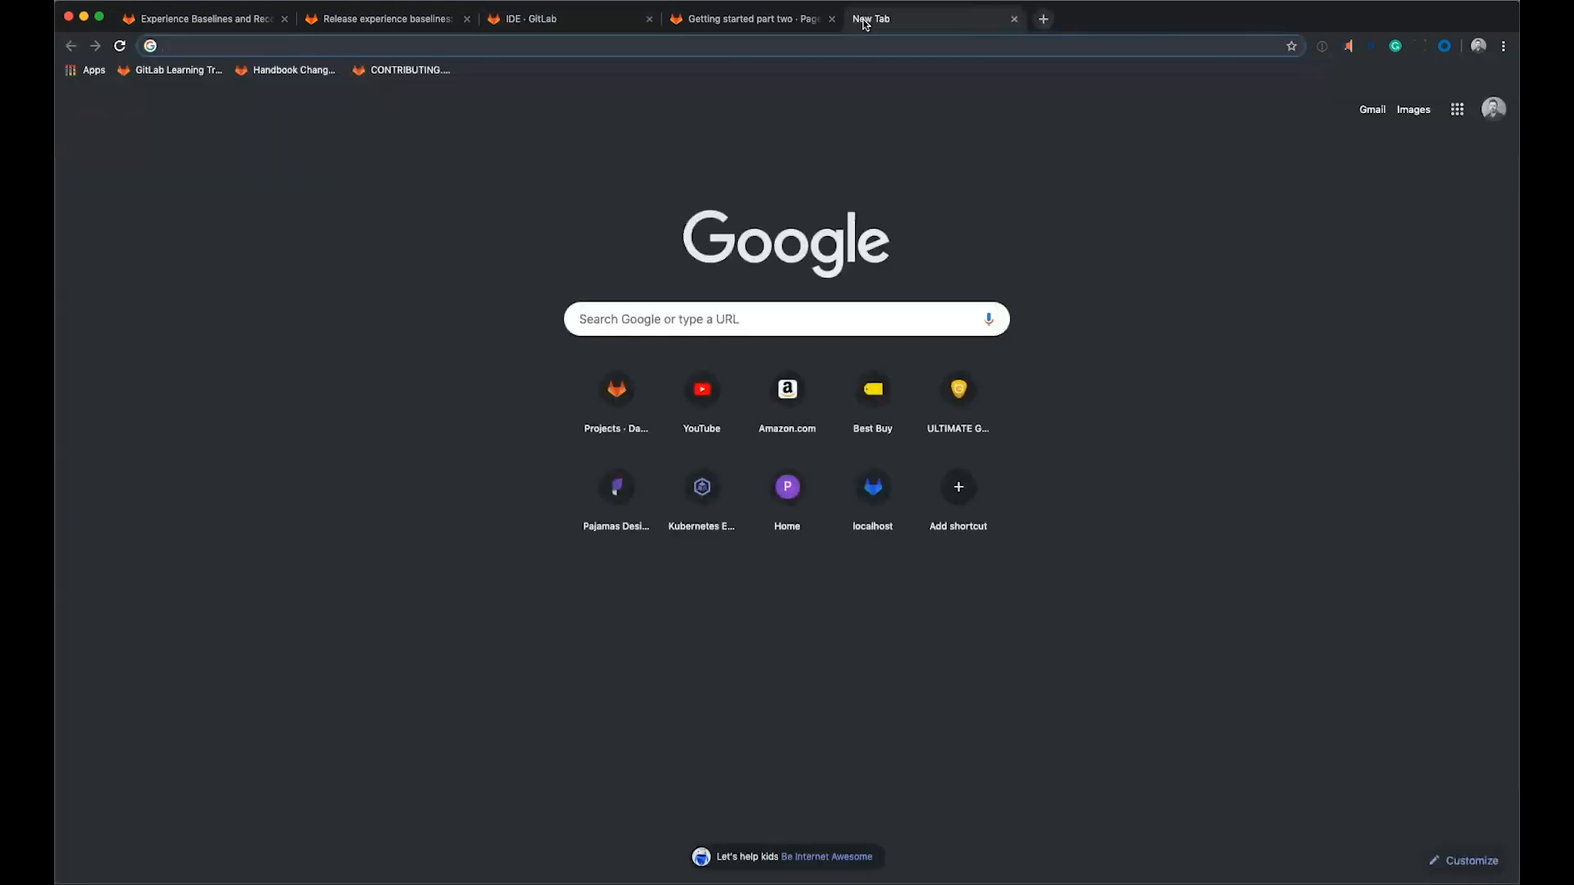
{"action": "type", "text": "gitlab pag"}
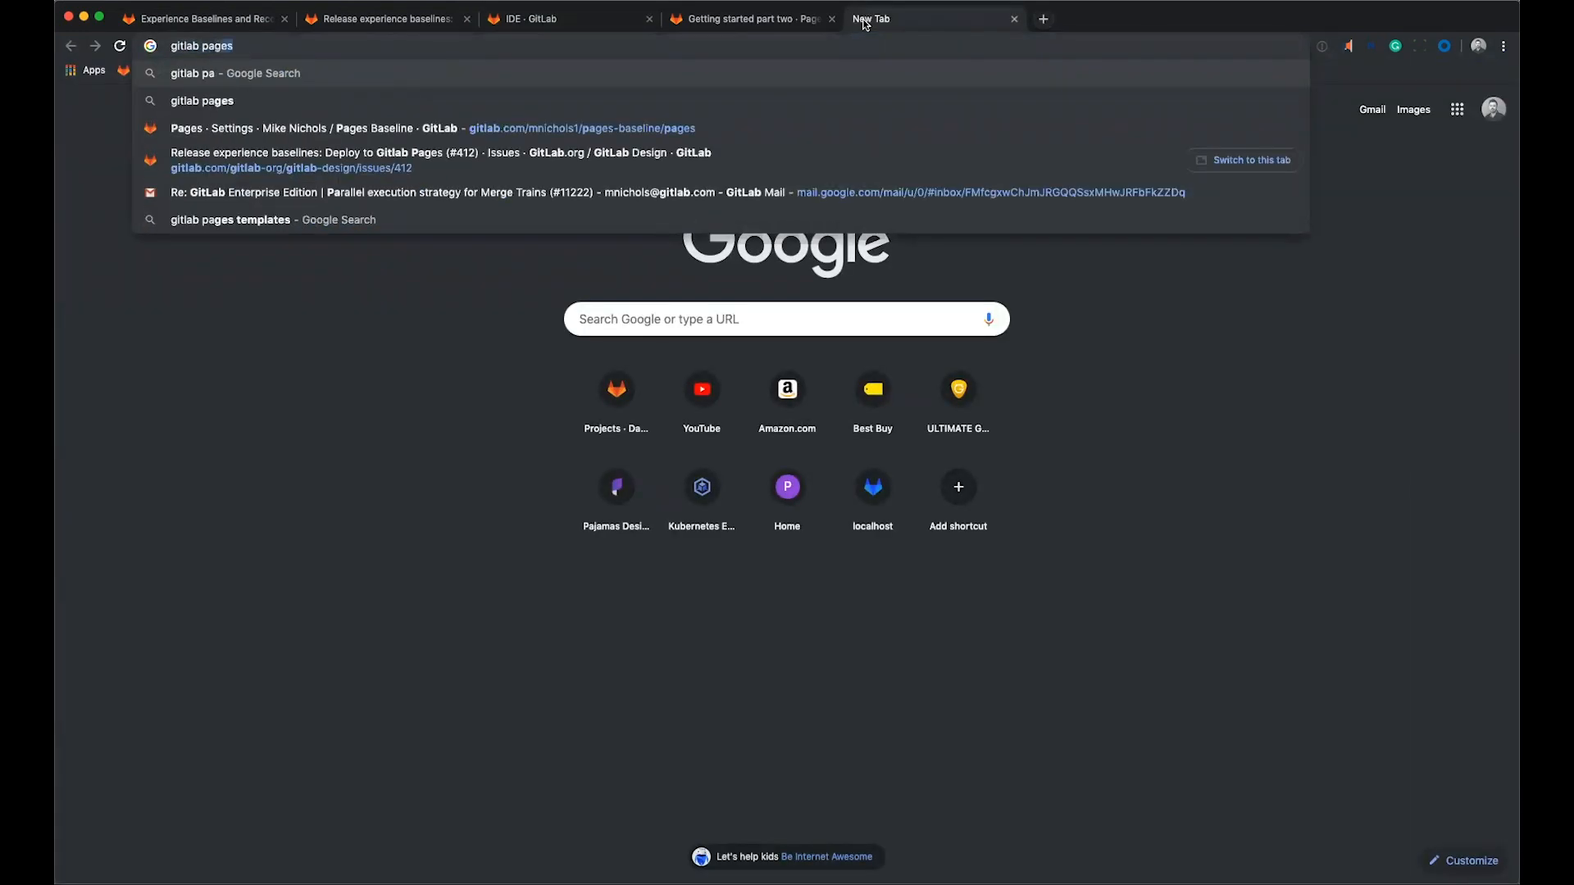
{"action": "type", "text": "es vuepress"}
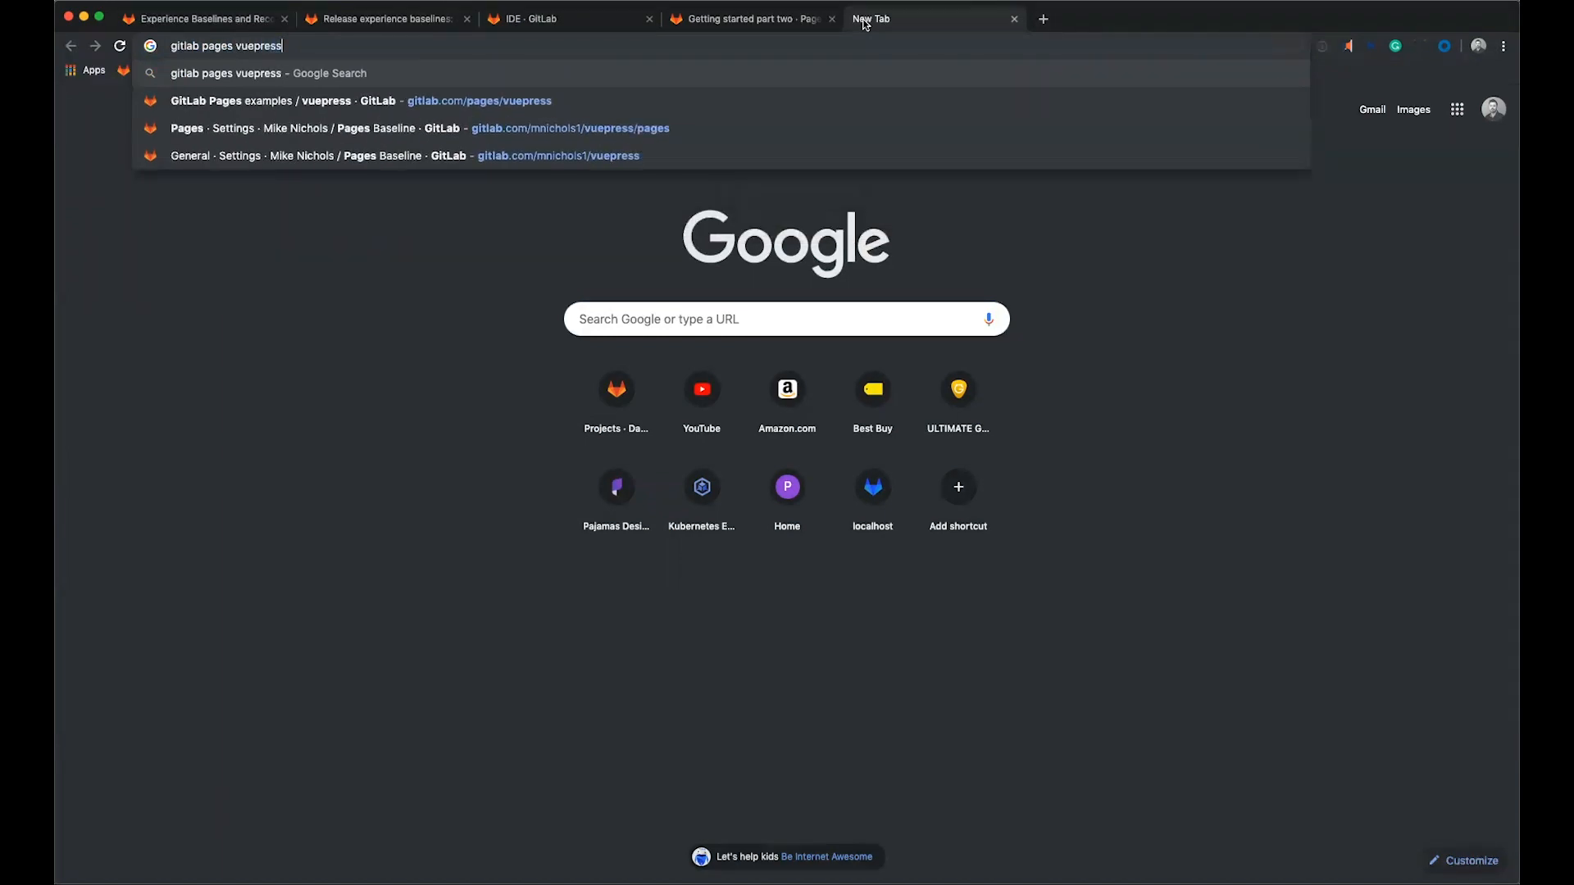
{"action": "key", "text": "Return"}
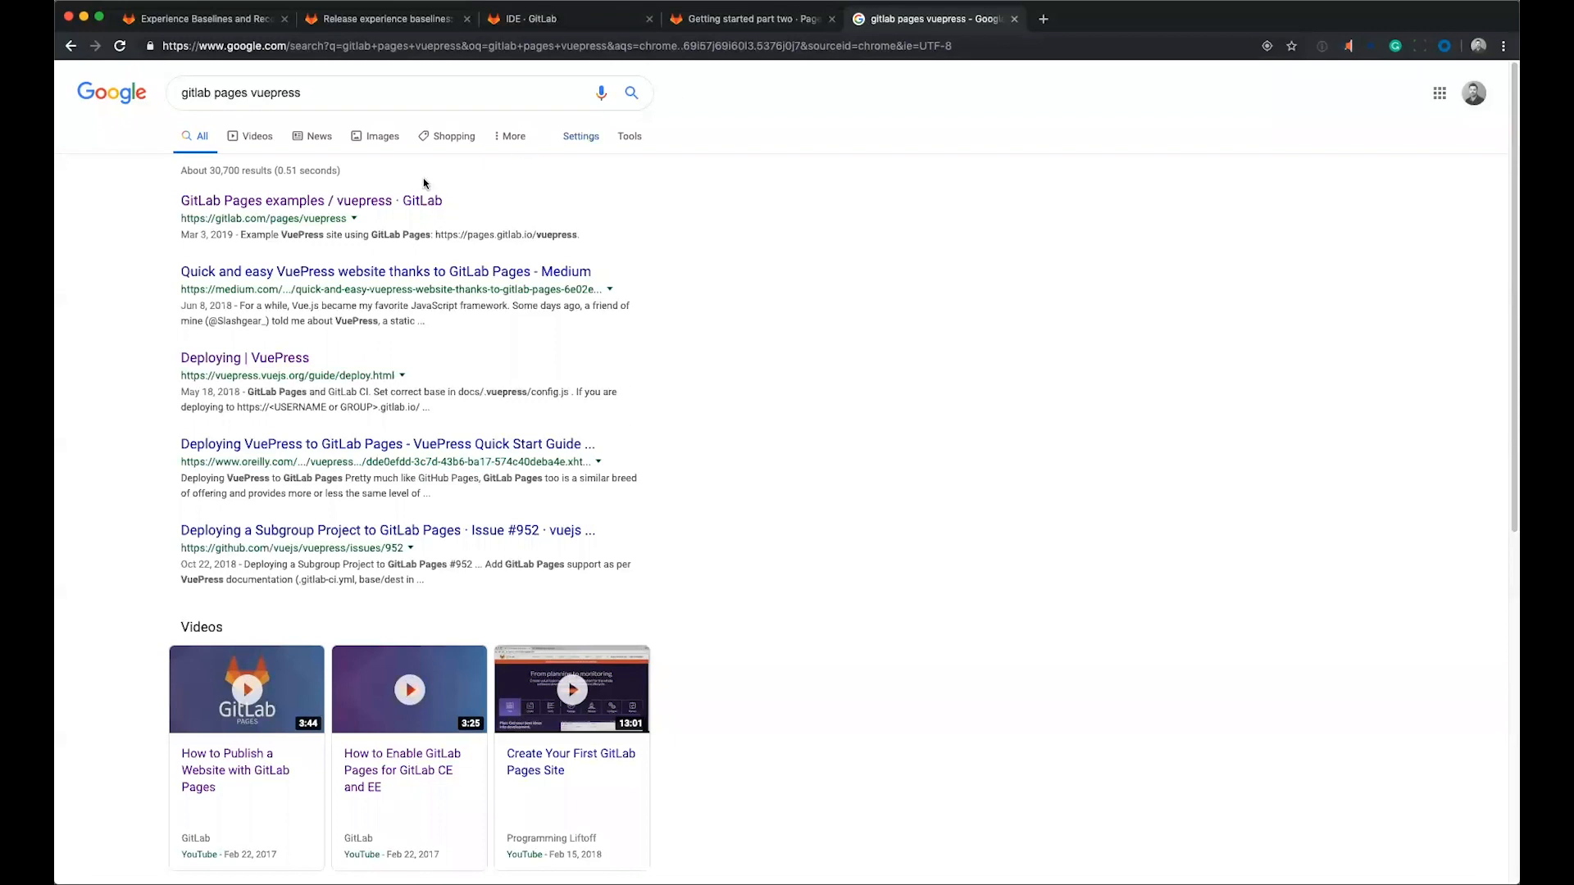
{"action": "left_click", "coordinate": [406, 200]}
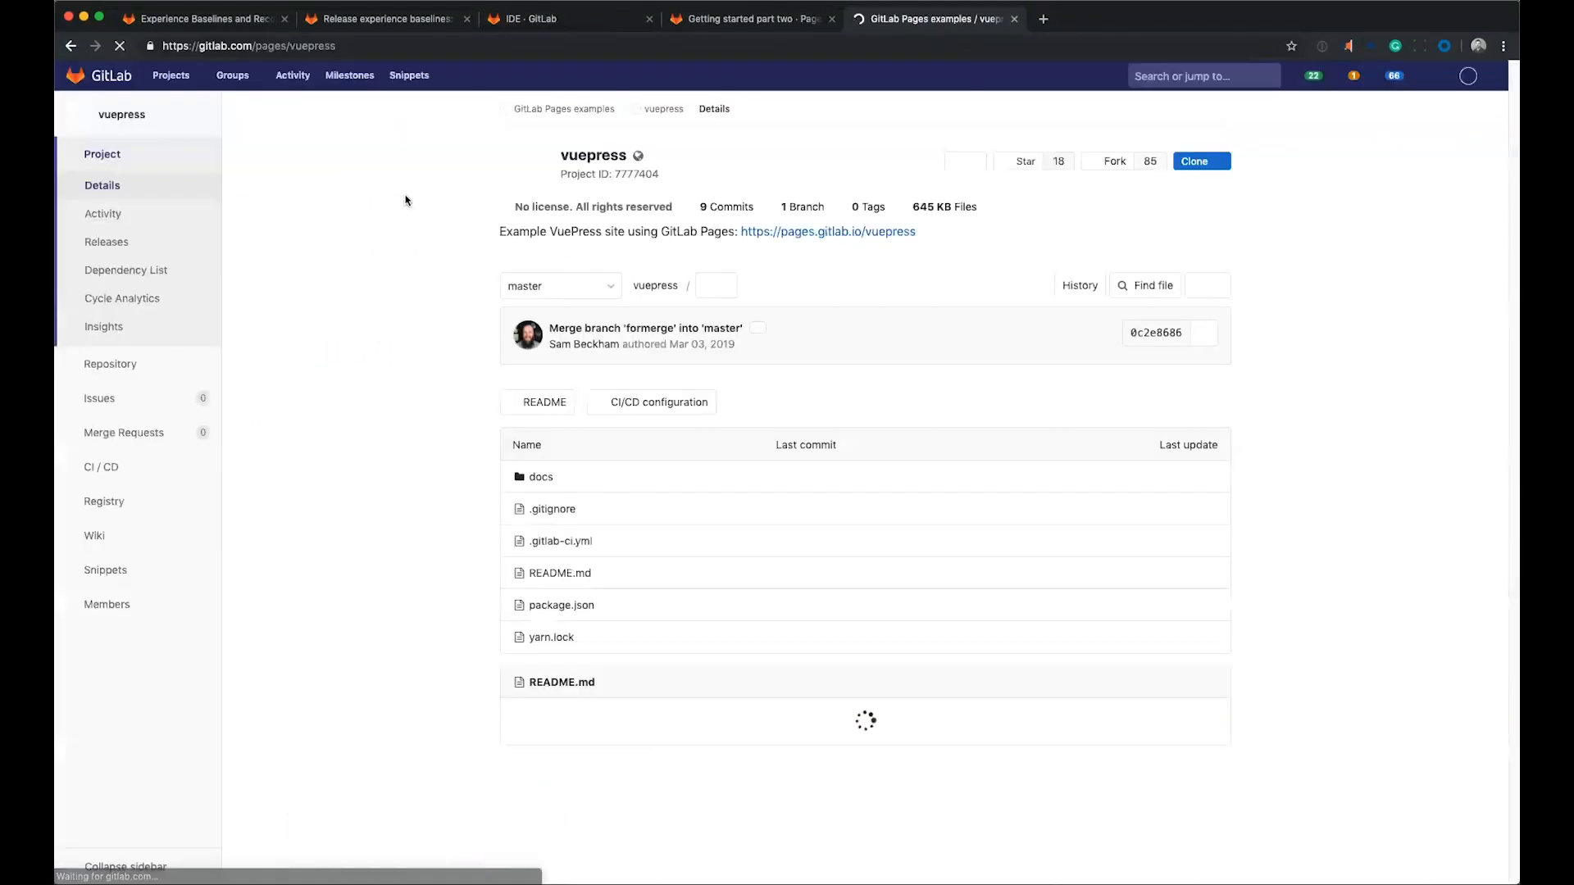
Copy the whole GitLab CI configuration block from the vuepress example's README into the empty .gitlab-ci.yml file in the Web IDE.
{"action": "scroll", "coordinate": [425, 246], "scroll_direction": "down", "scroll_amount": 2}
{"action": "scroll", "coordinate": [424, 267], "scroll_direction": "down", "scroll_amount": 4}
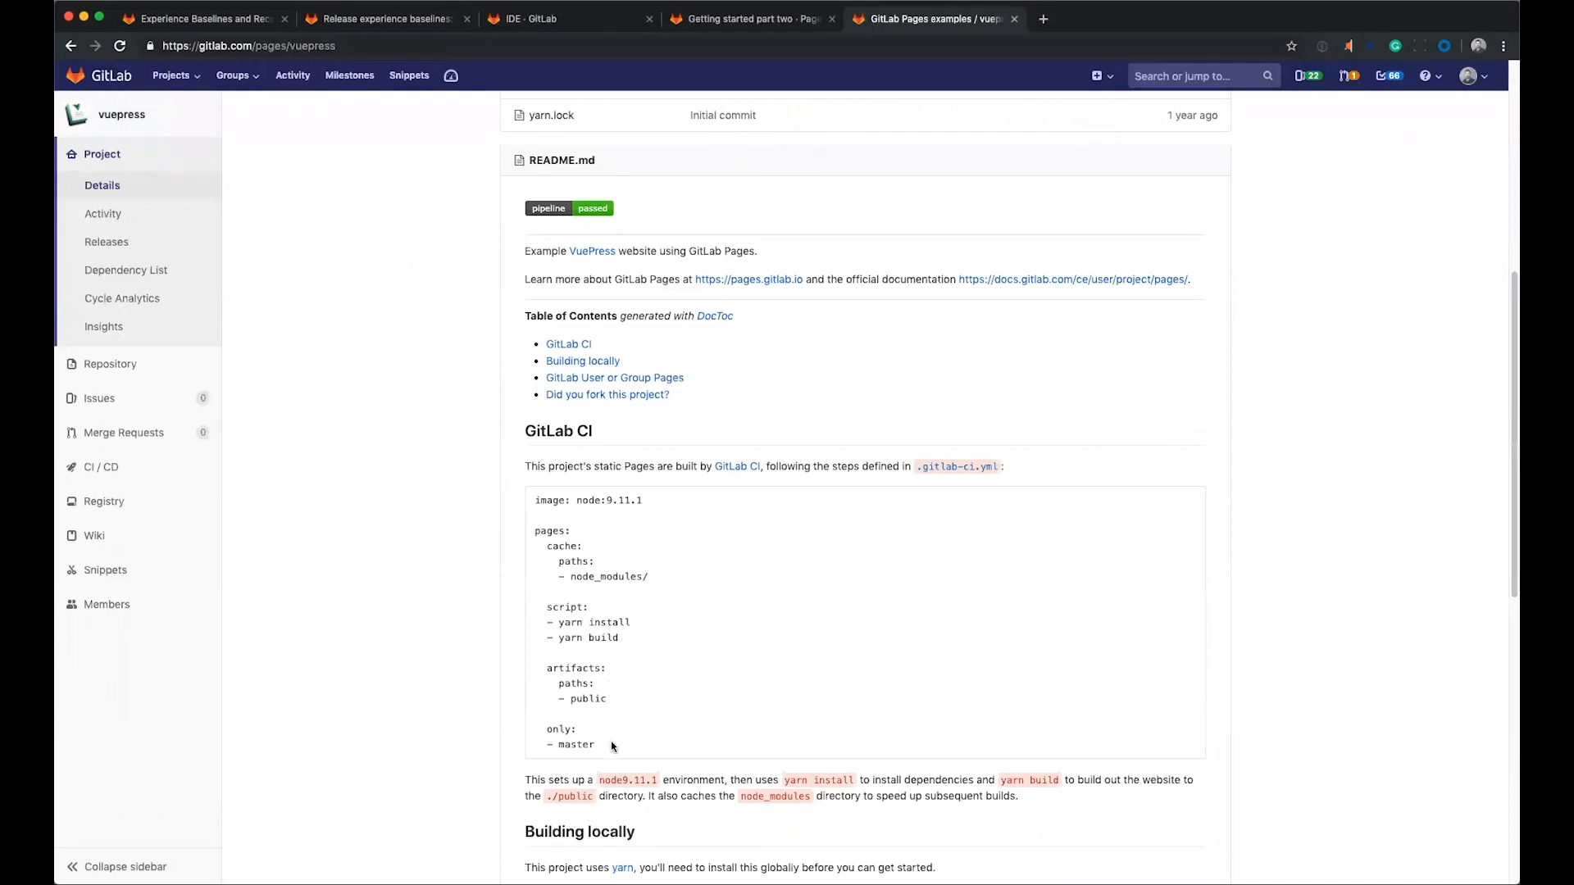
{"action": "left_click_drag", "start_coordinate": [616, 747], "coordinate": [514, 505]}
{"action": "key", "text": "super+c"}
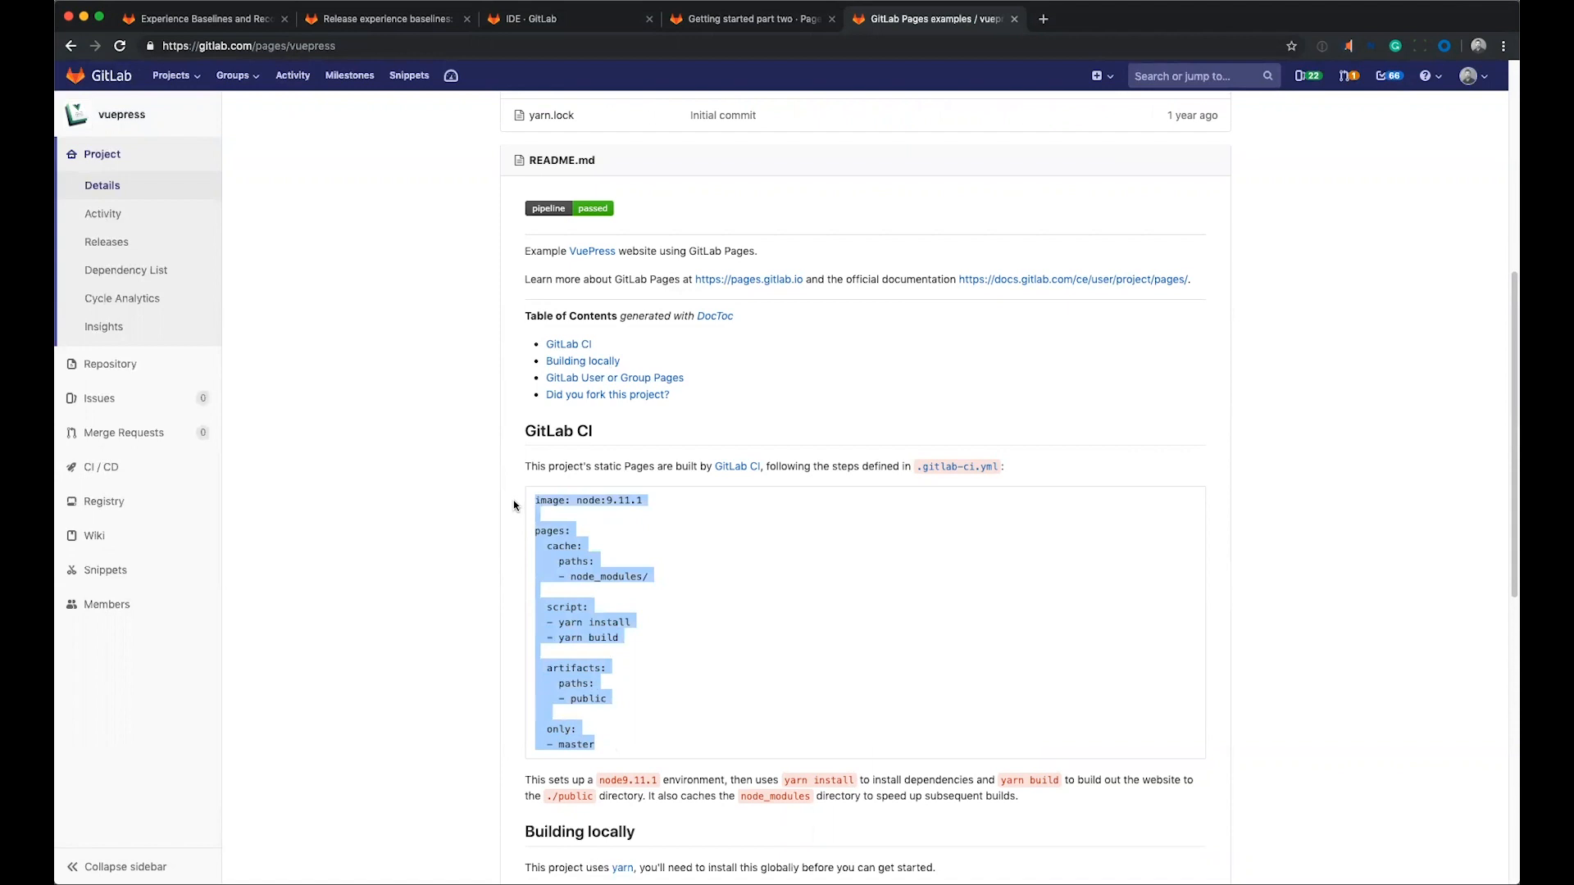
{"action": "left_click", "coordinate": [744, 23]}
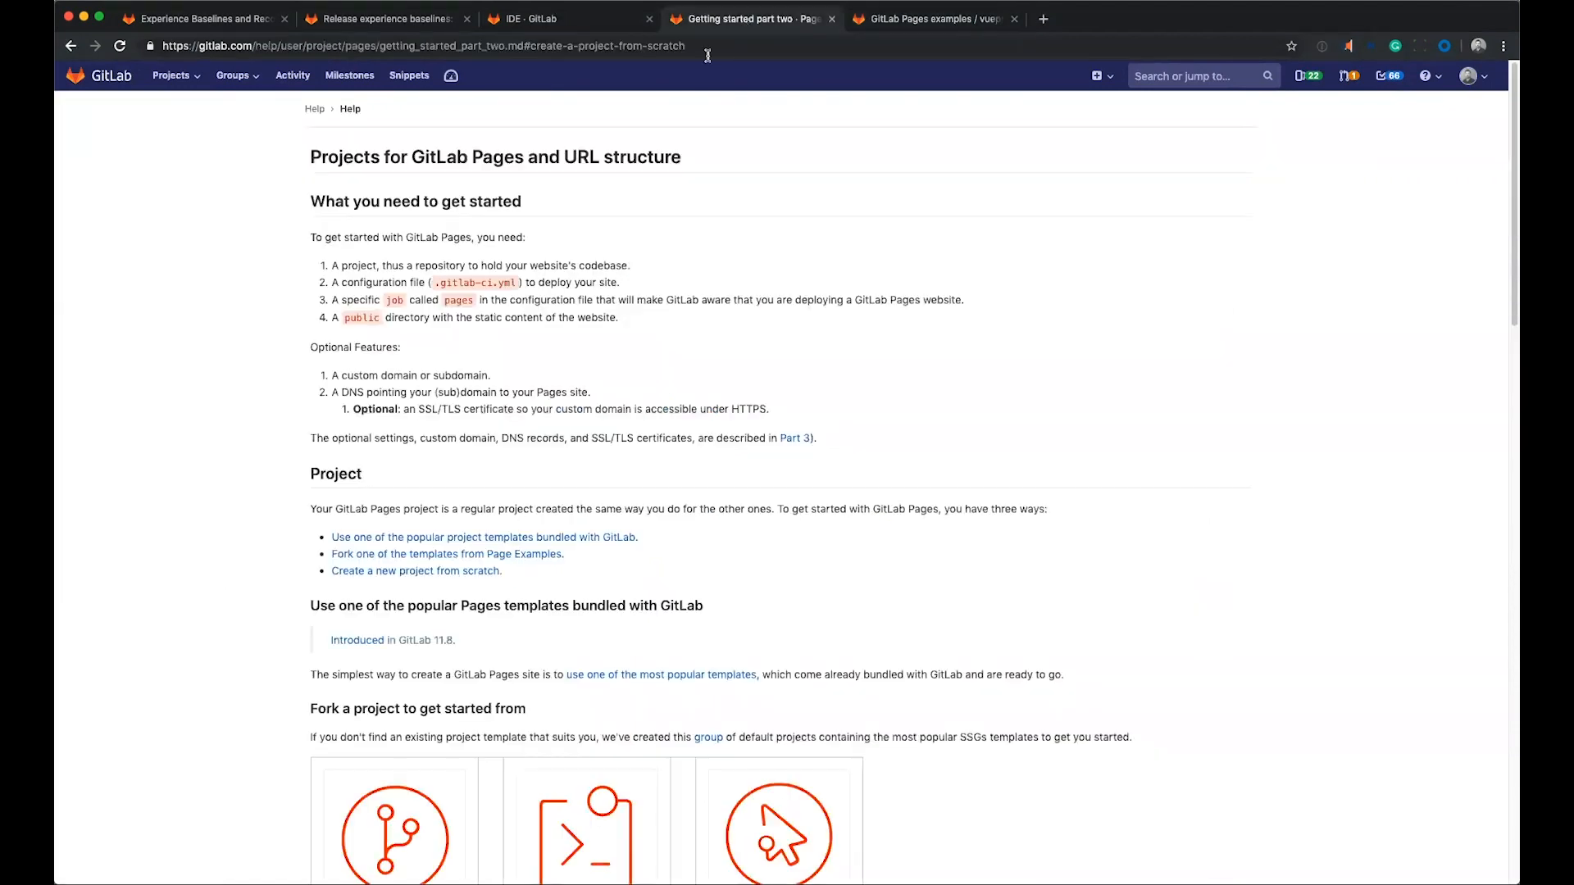
{"action": "left_click", "coordinate": [607, 21]}
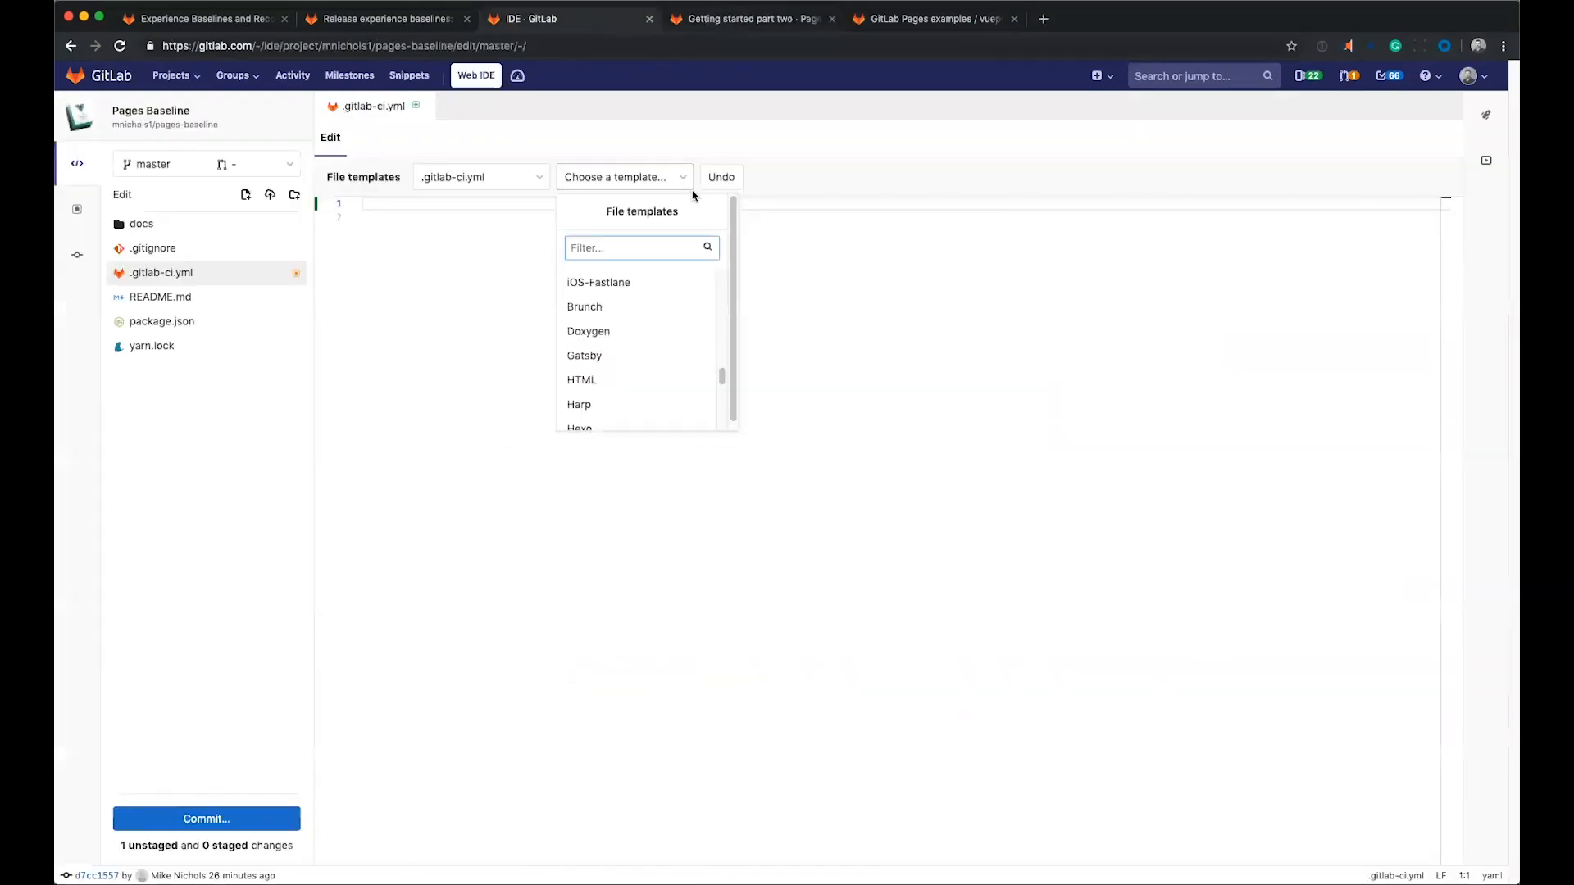
{"action": "left_click", "coordinate": [830, 350]}
{"action": "left_click", "coordinate": [463, 203]}
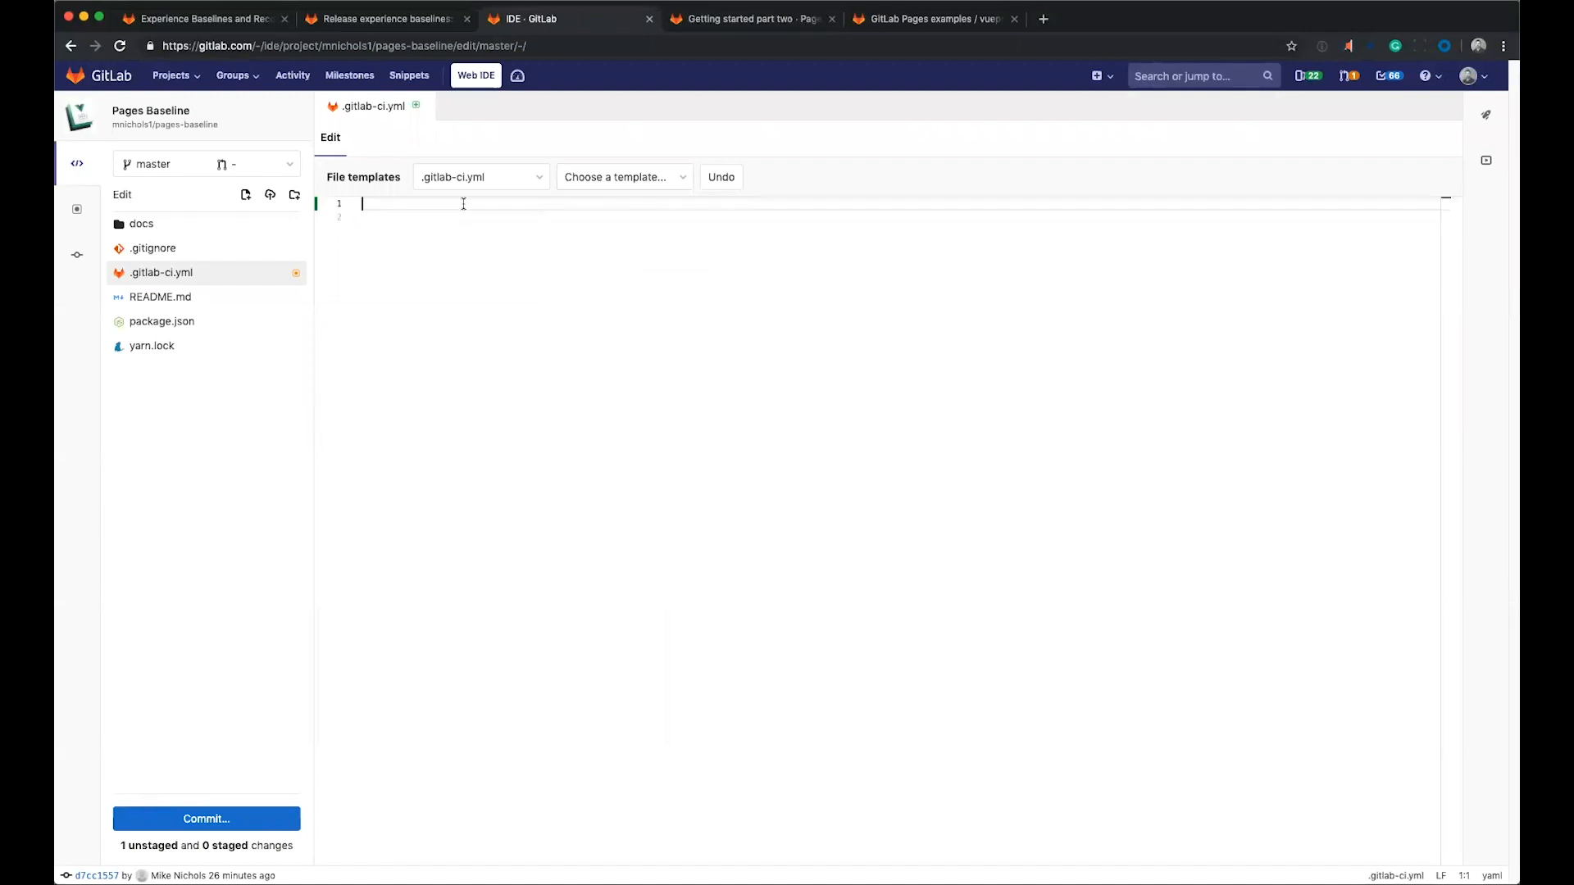
{"action": "key", "text": "super+v"}
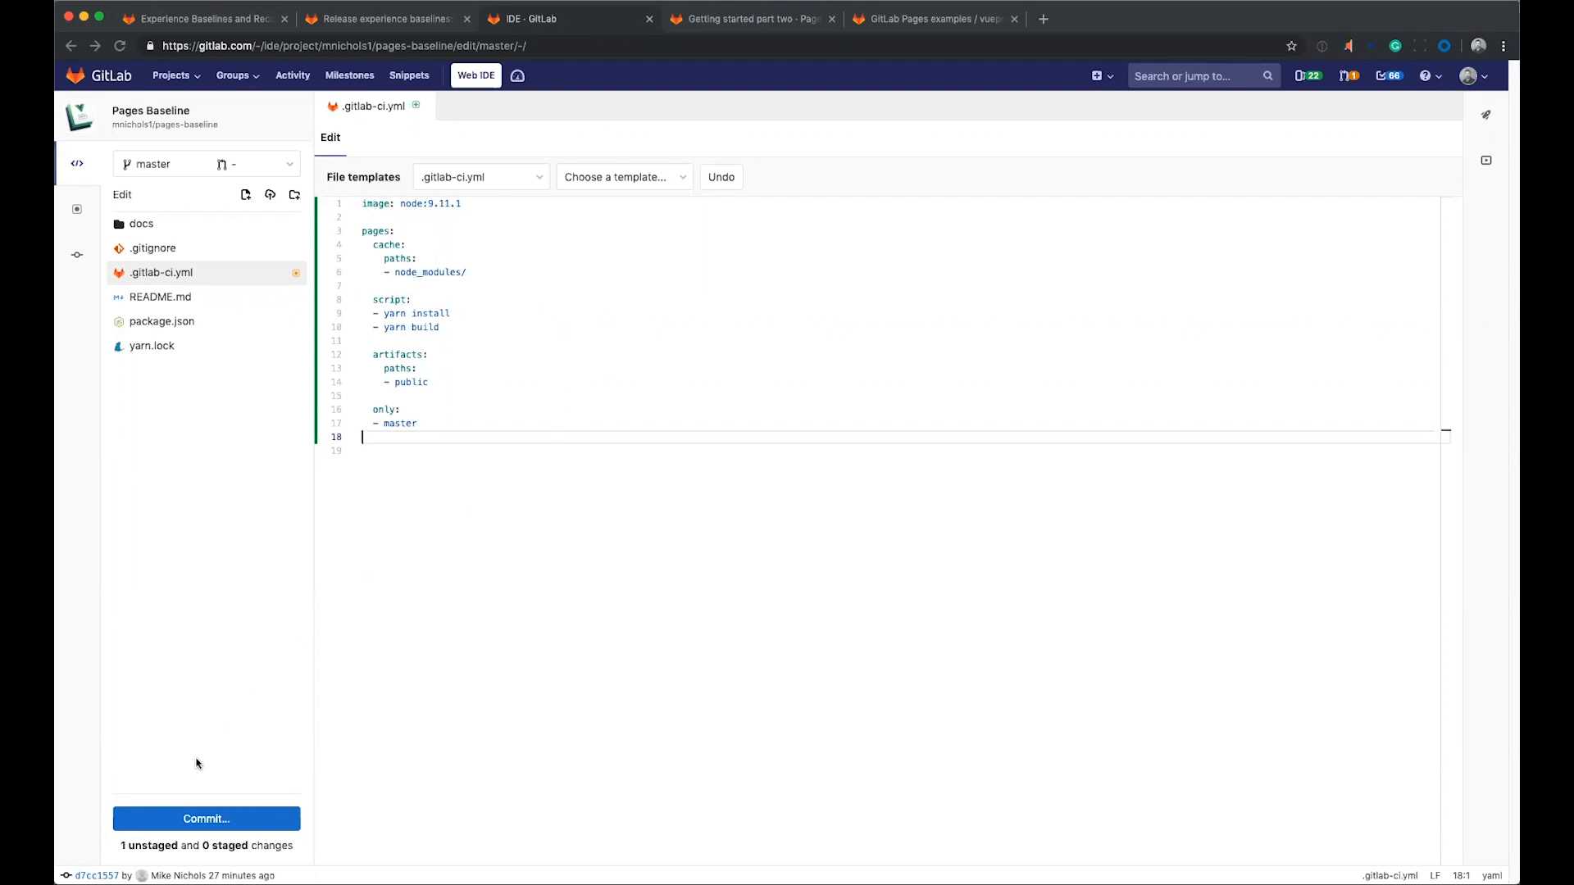
Stage the new .gitlab-ci.yml file and commit it to the master branch with the default commit message.
{"action": "left_click", "coordinate": [206, 819]}
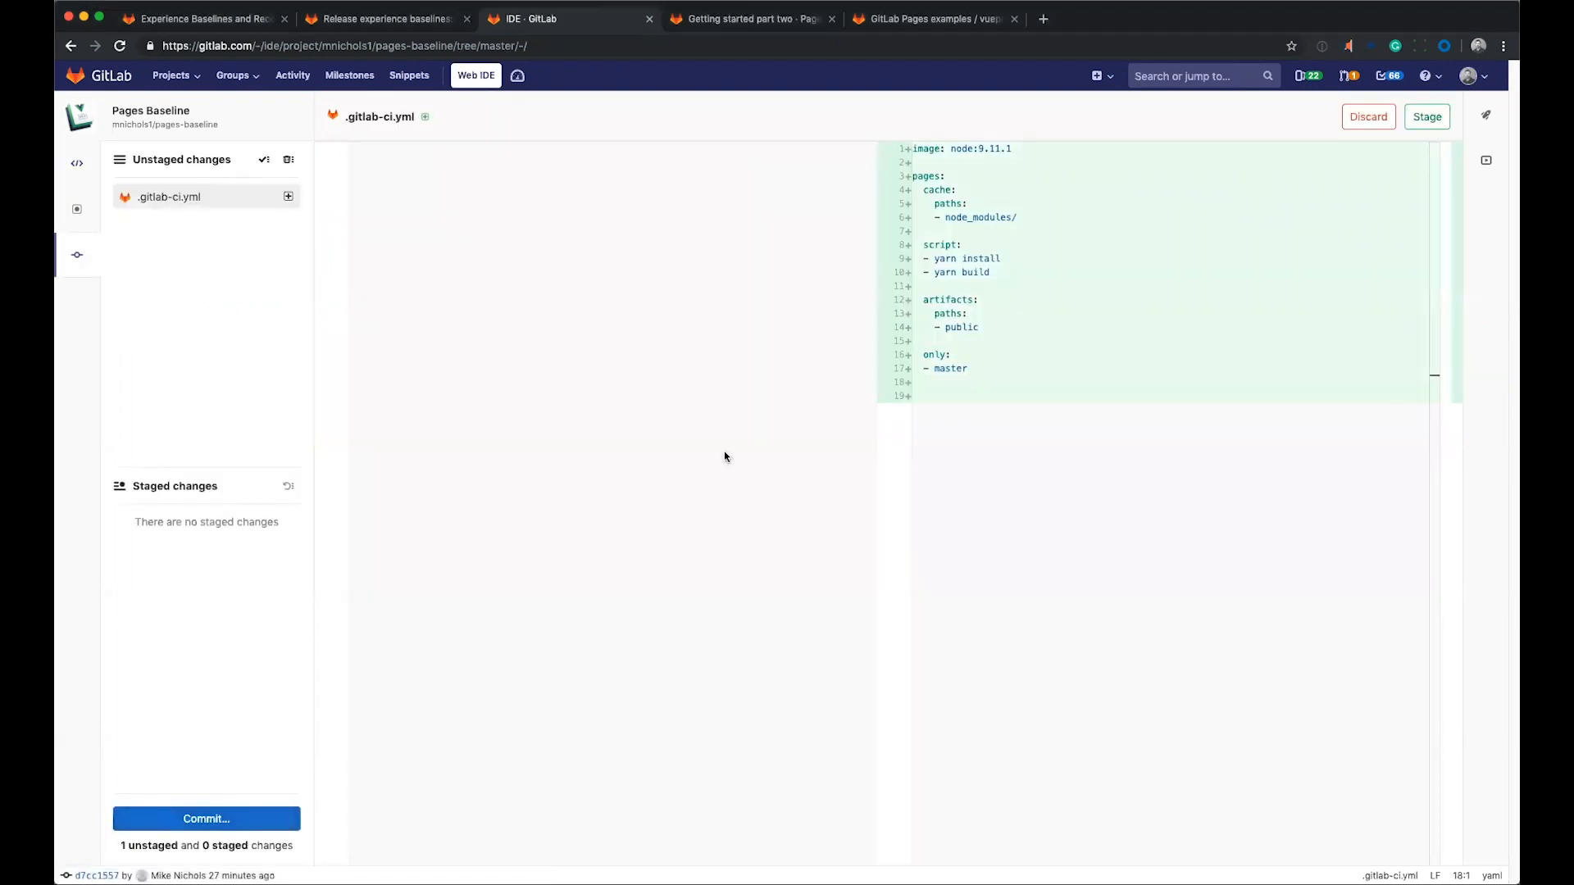
{"action": "left_click", "coordinate": [1426, 117]}
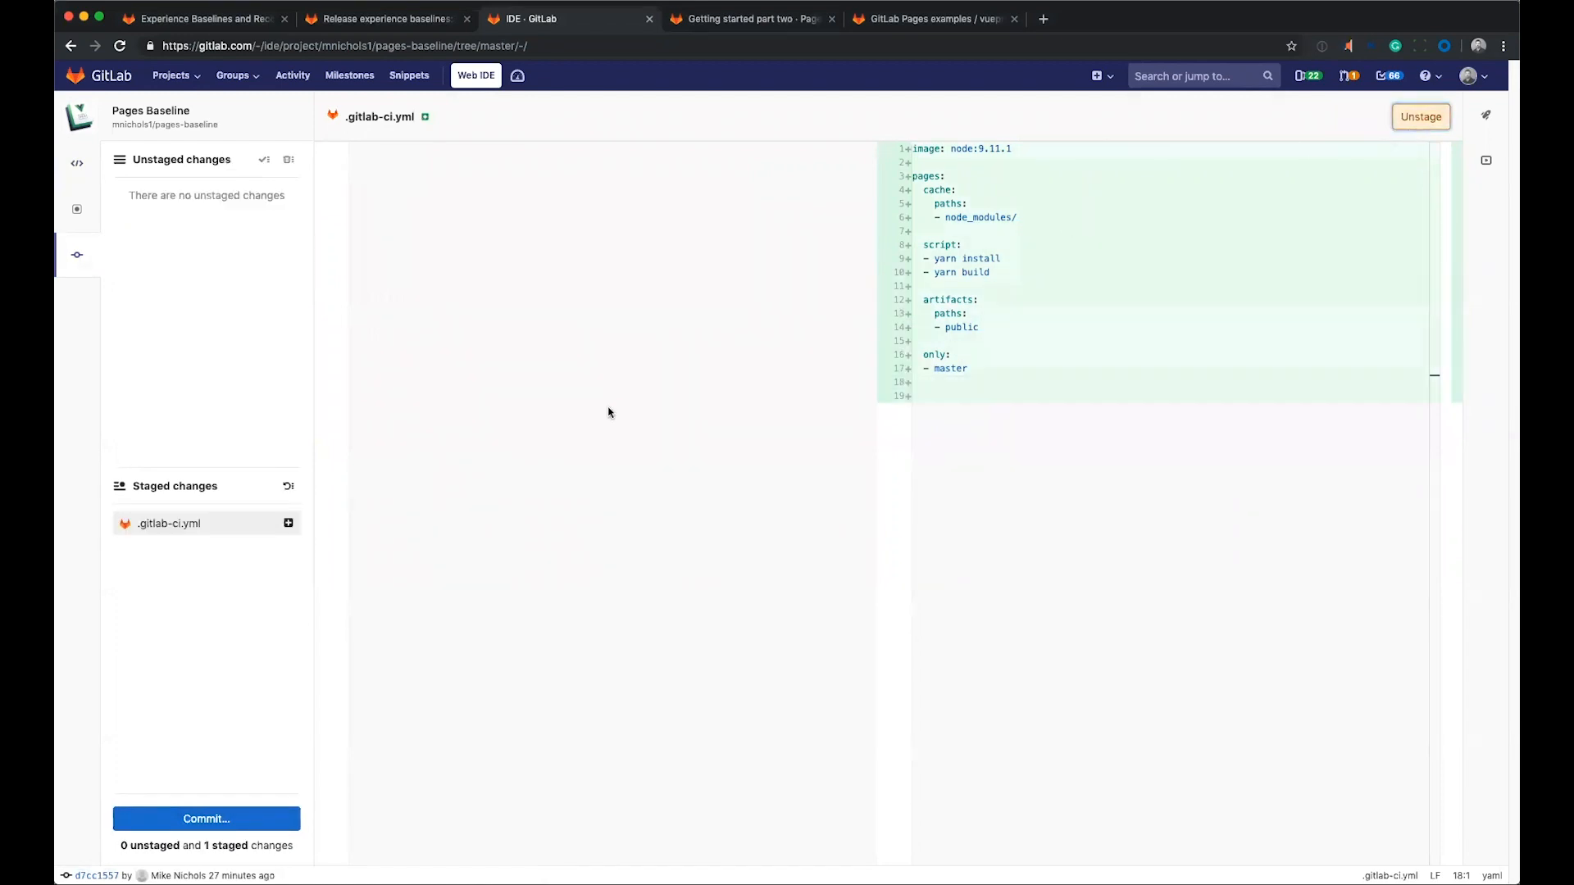
{"action": "left_click", "coordinate": [214, 828]}
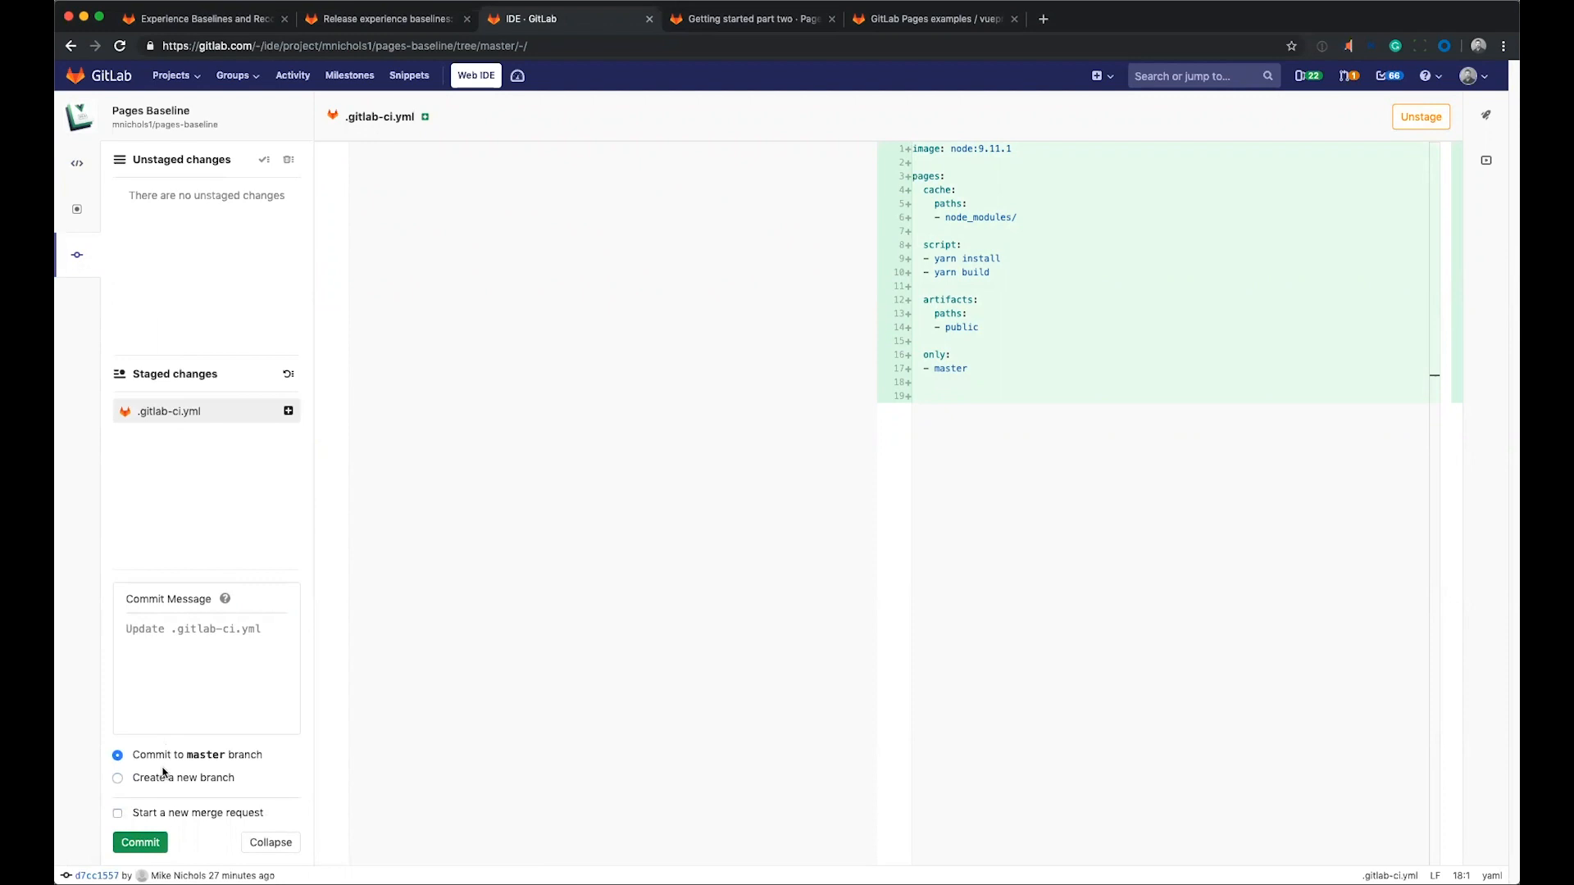
{"action": "left_click", "coordinate": [141, 843]}
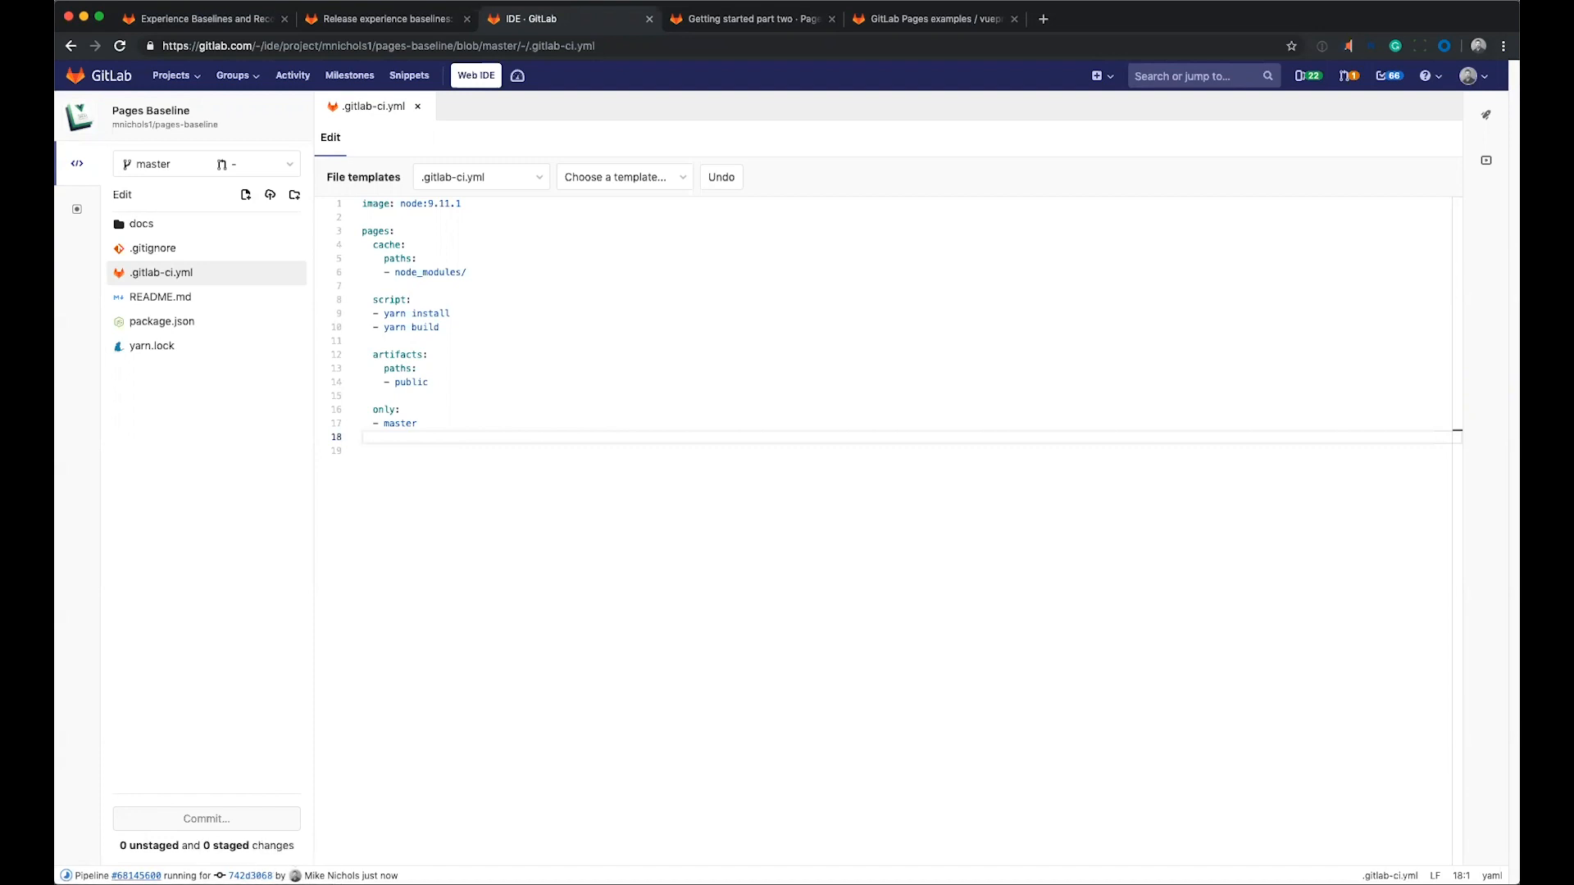
Open the pages job of the commit's pipeline and browse its job artifacts inside the public folder.
{"action": "left_click", "coordinate": [136, 876]}
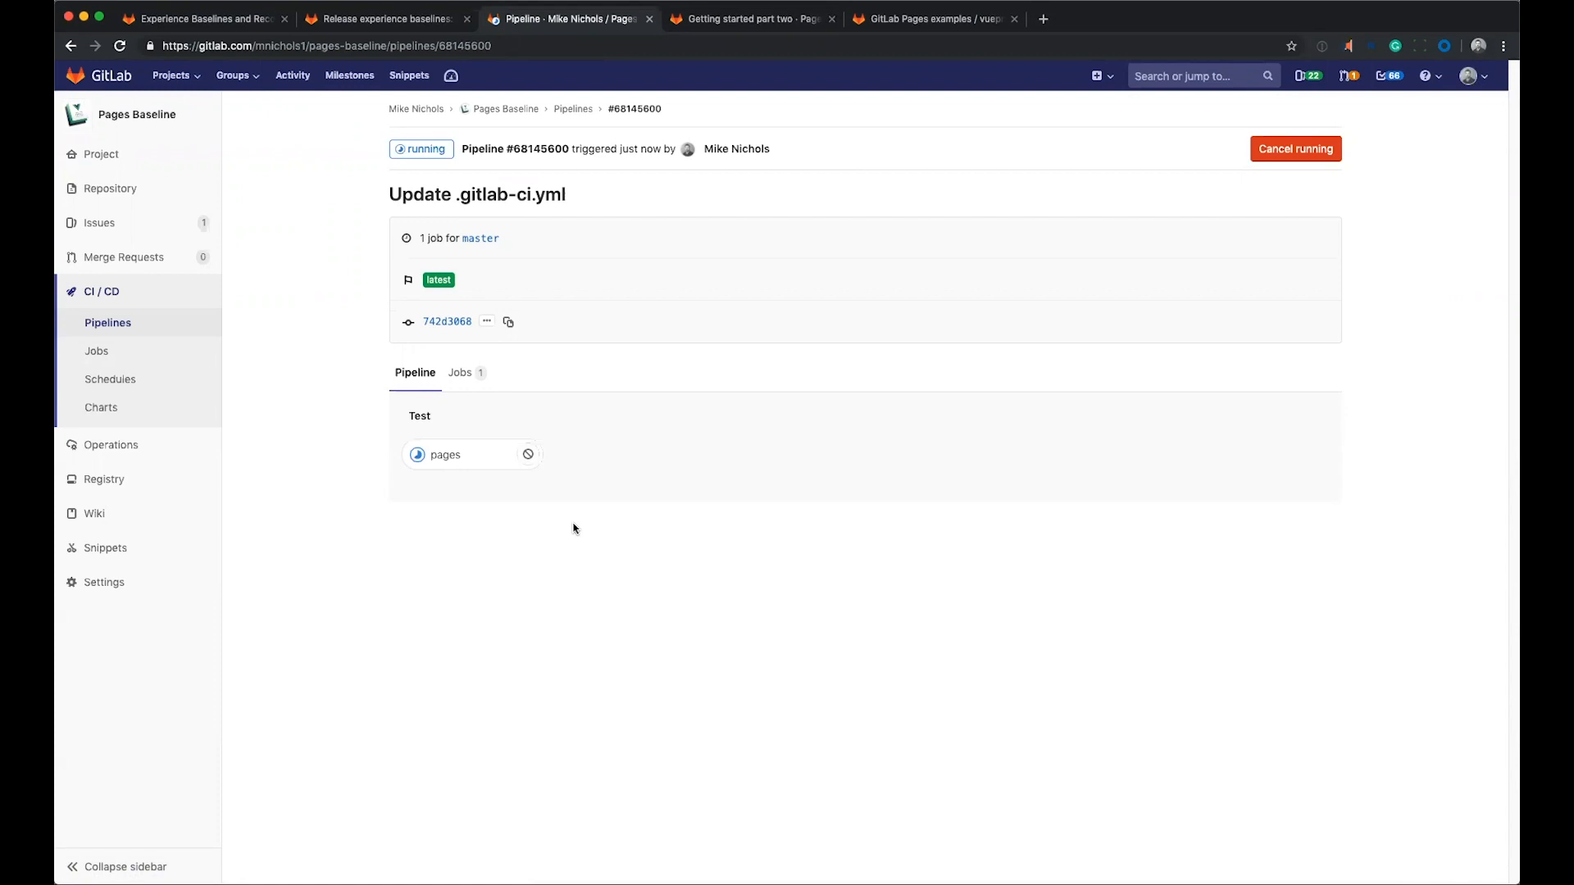
{"action": "left_click", "coordinate": [495, 459]}
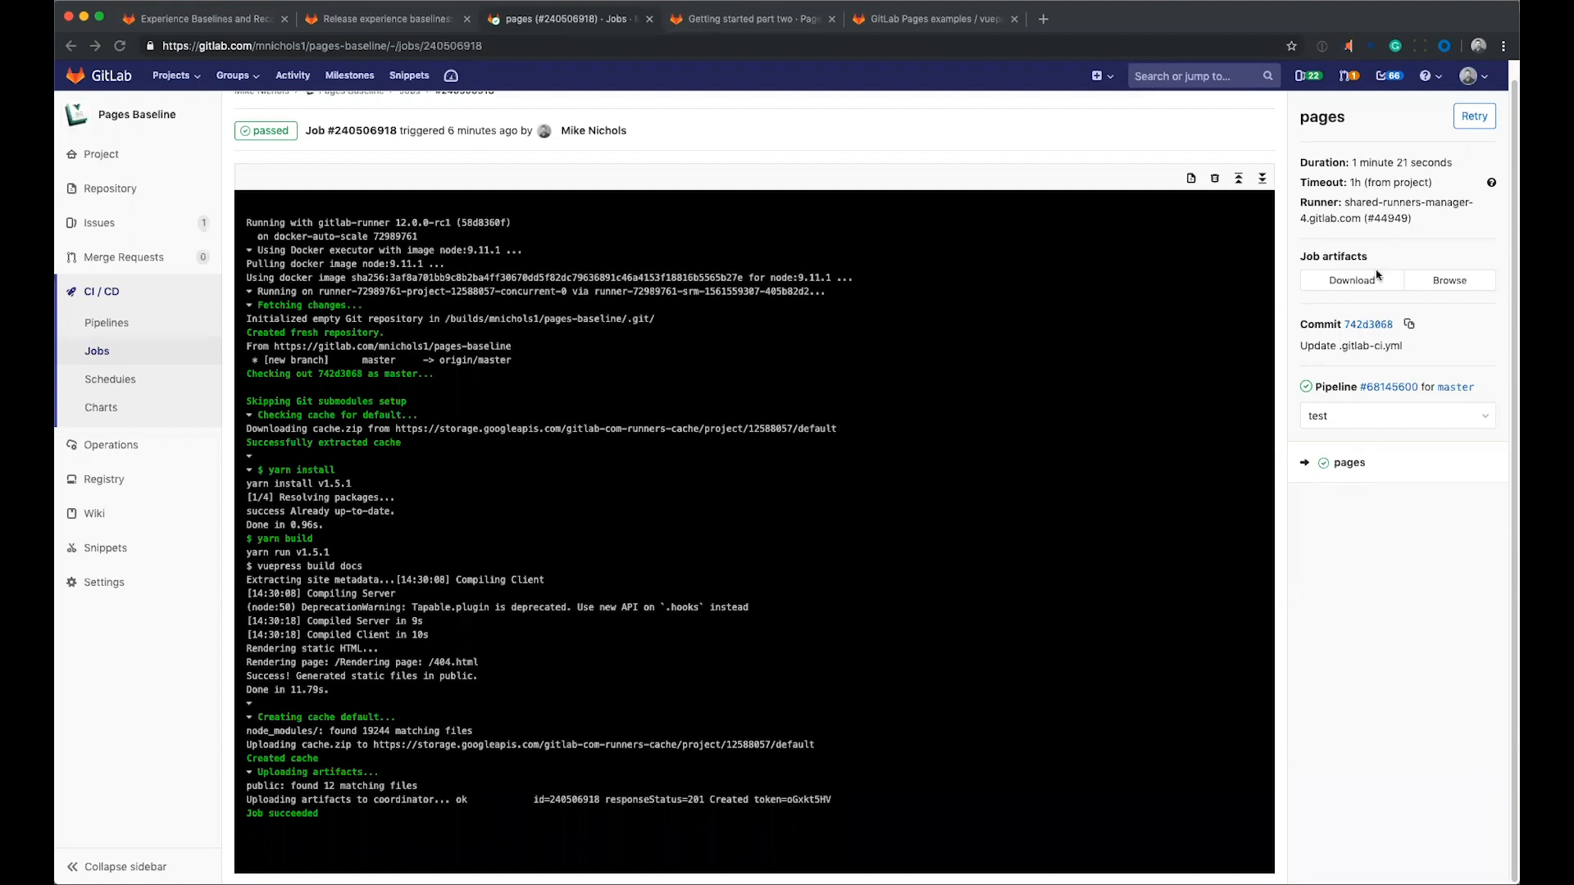
{"action": "left_click", "coordinate": [1445, 281]}
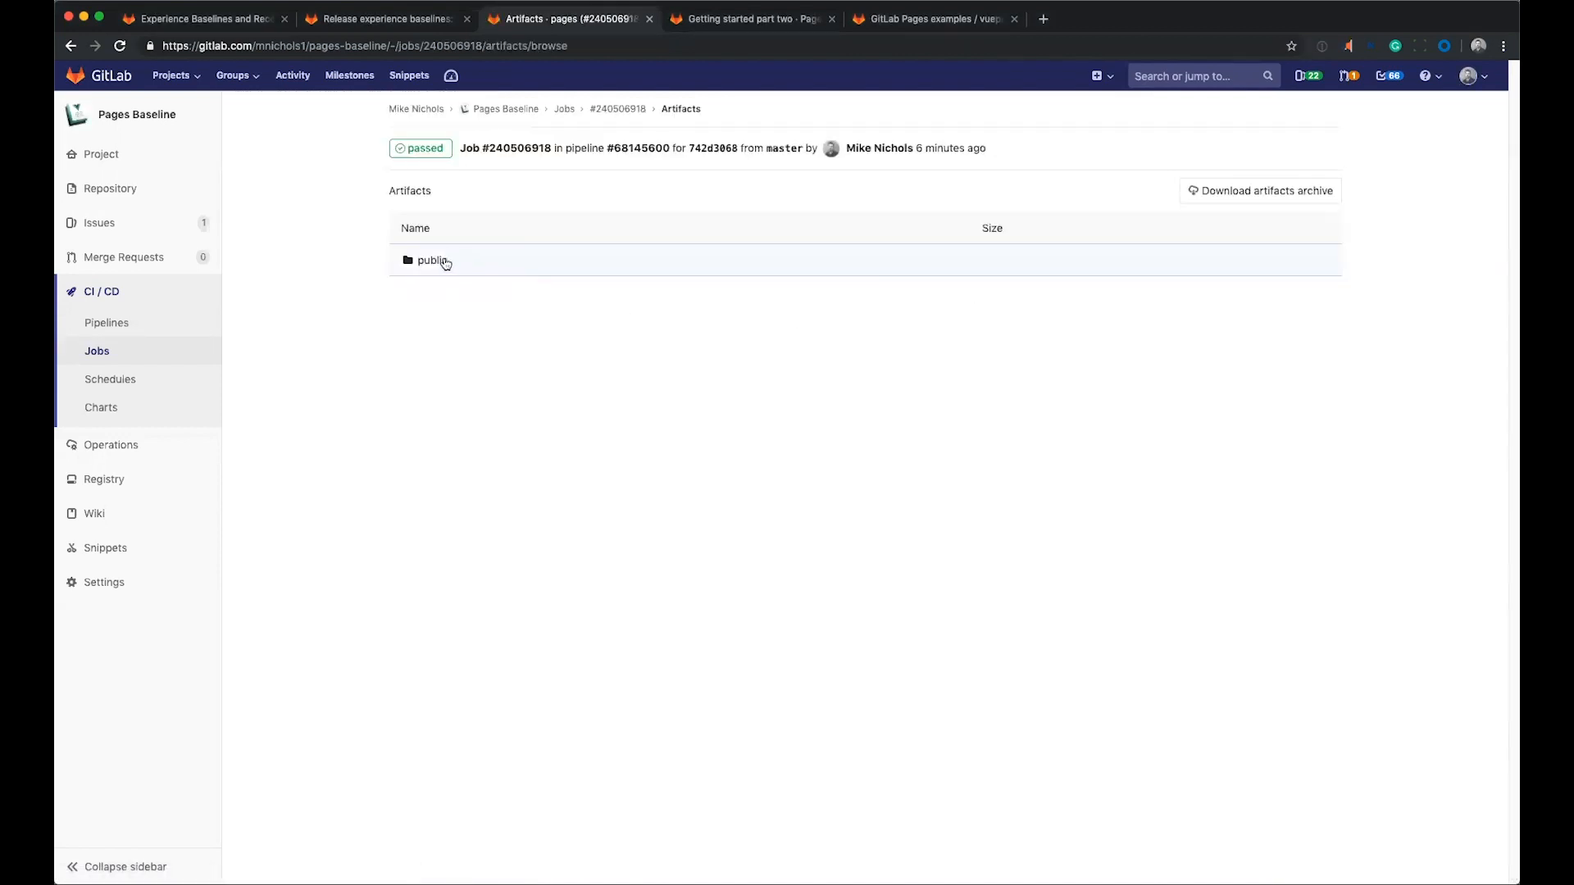
{"action": "left_click", "coordinate": [442, 261]}
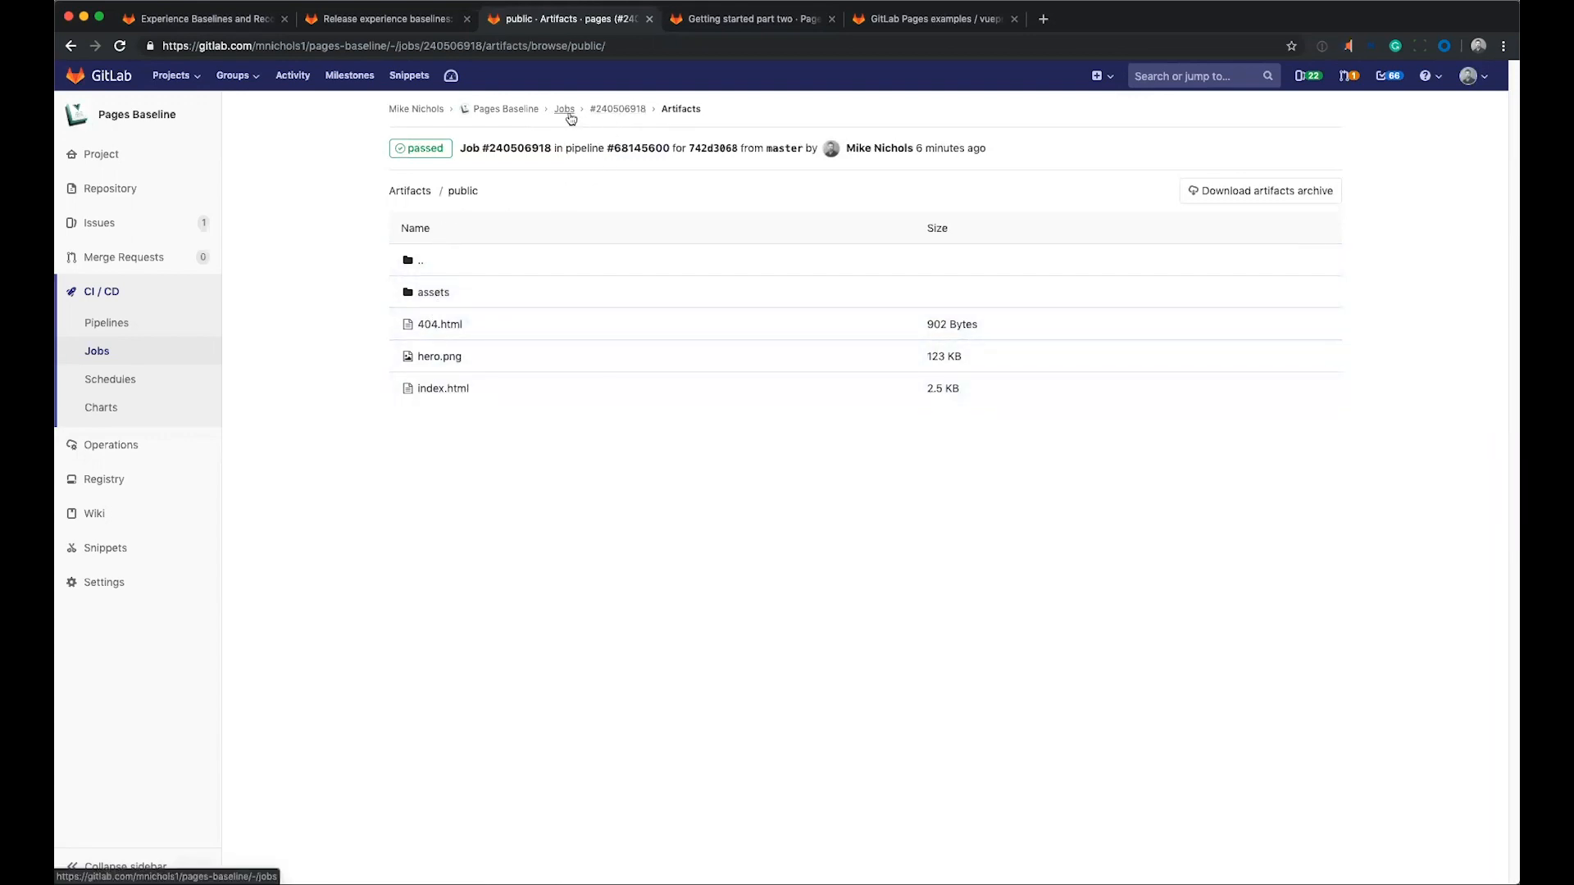
Reopen the latest pages job from the project's job list and go to its pipeline to check the Test and Deploy stages.
{"action": "left_click", "coordinate": [570, 111]}
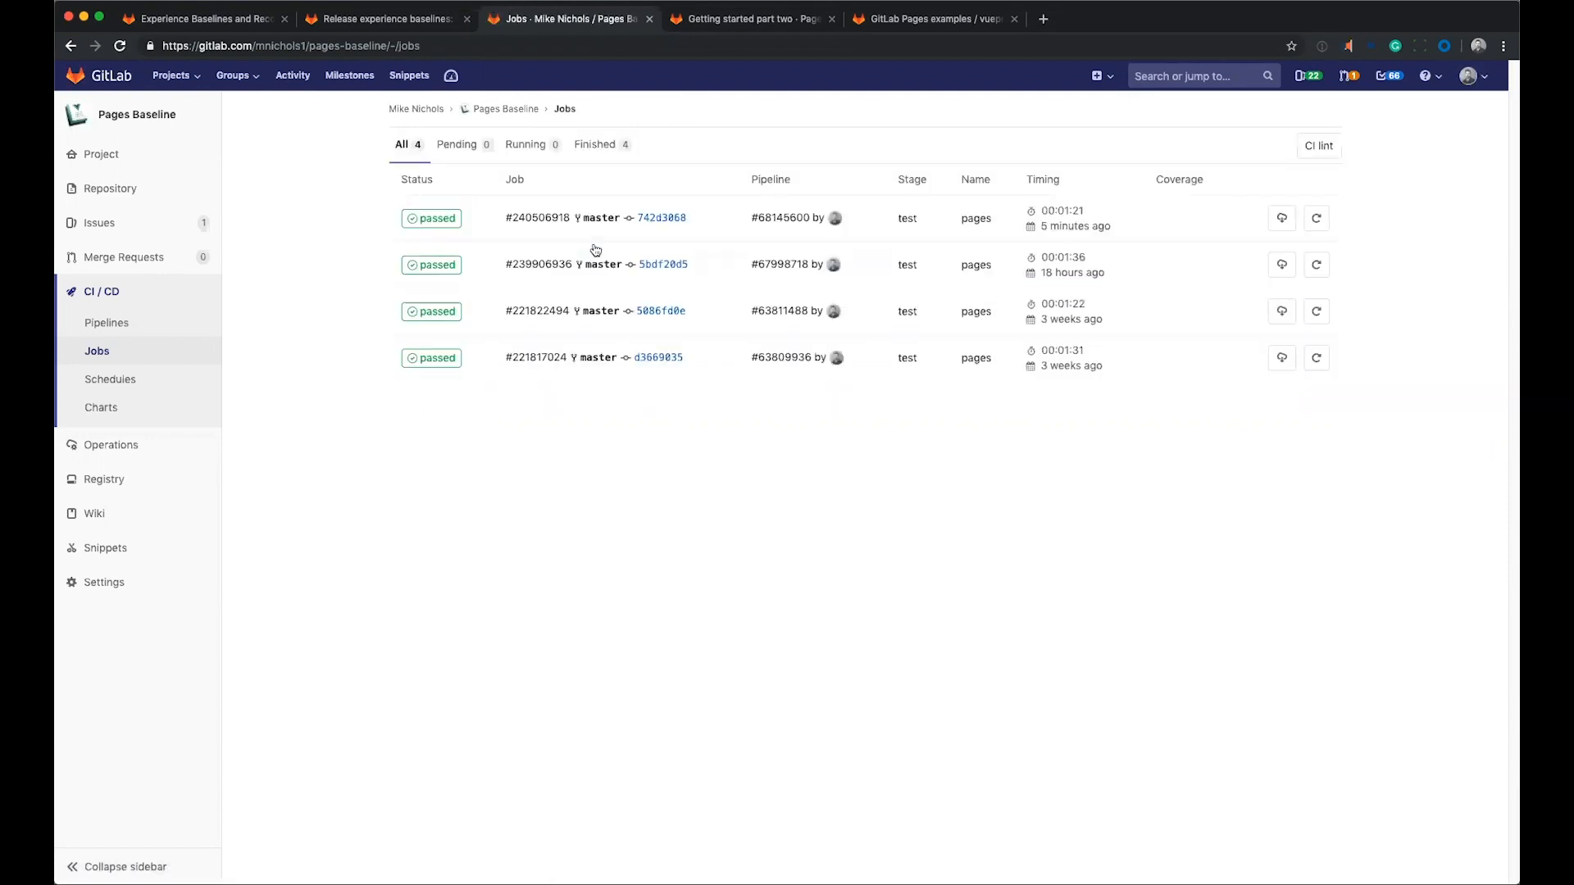
{"action": "left_click", "coordinate": [447, 220]}
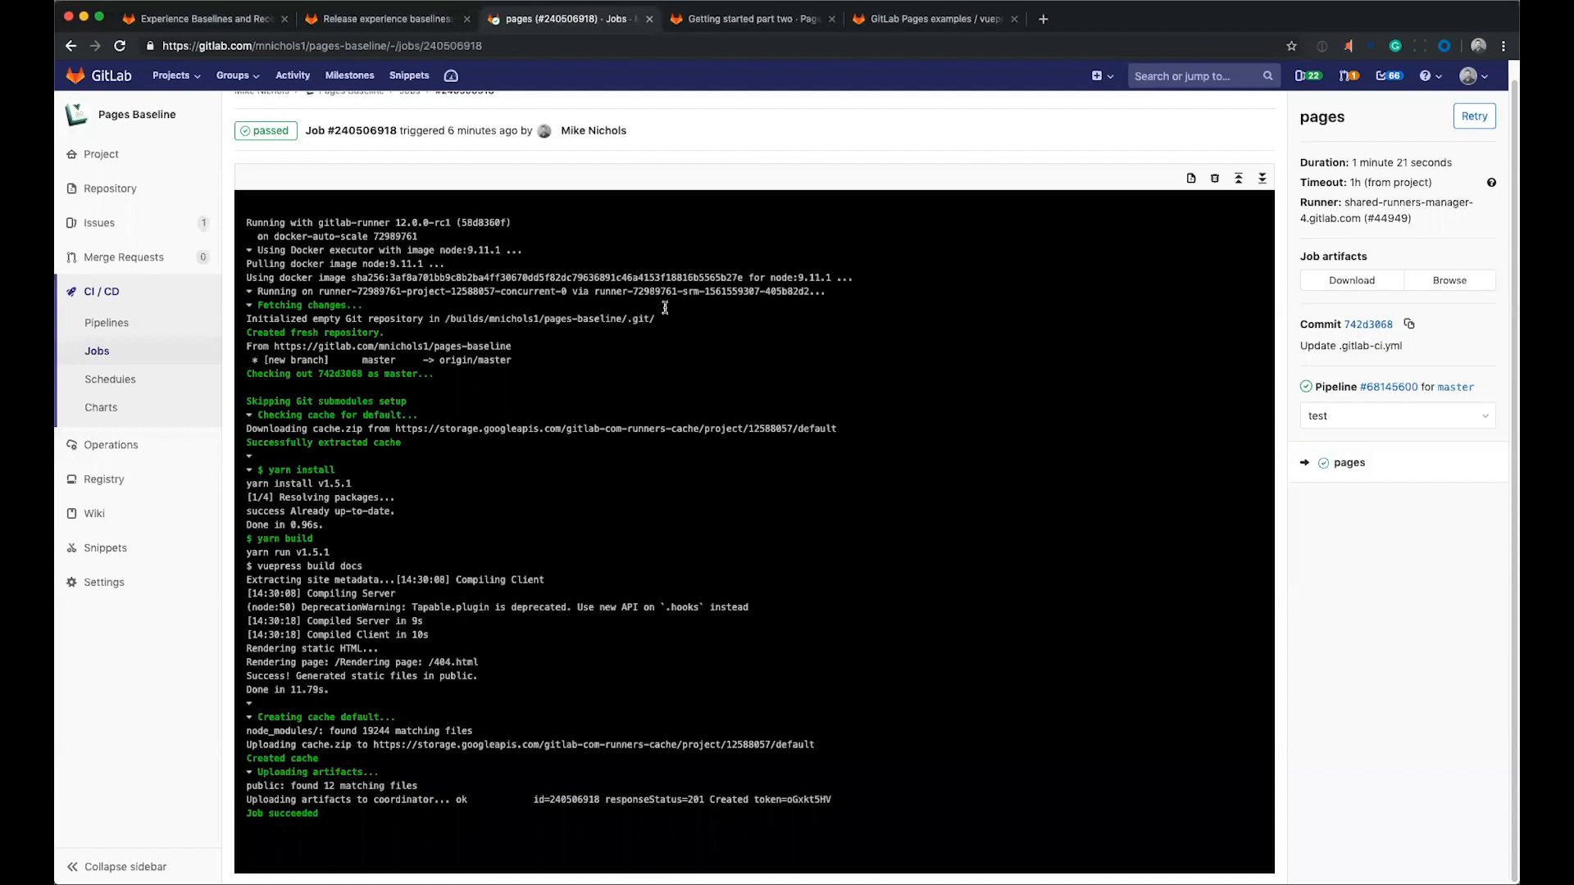
{"action": "left_click", "coordinate": [1379, 388]}
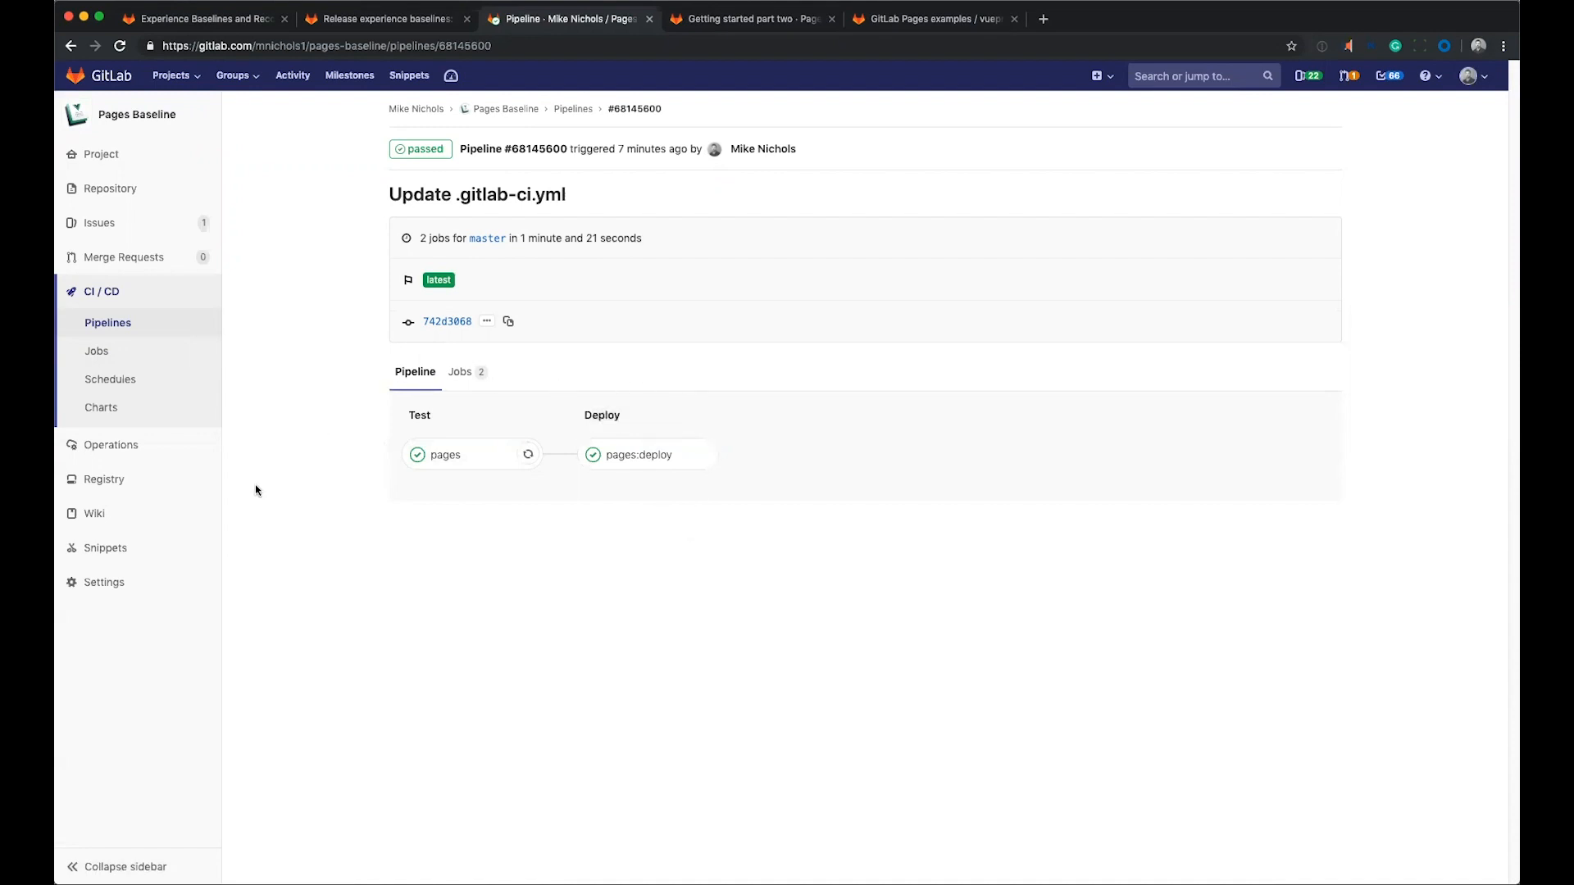
Open the project's Pages settings, follow the served site link, and go back to the settings page.
{"action": "mouse_move", "coordinate": [115, 592]}
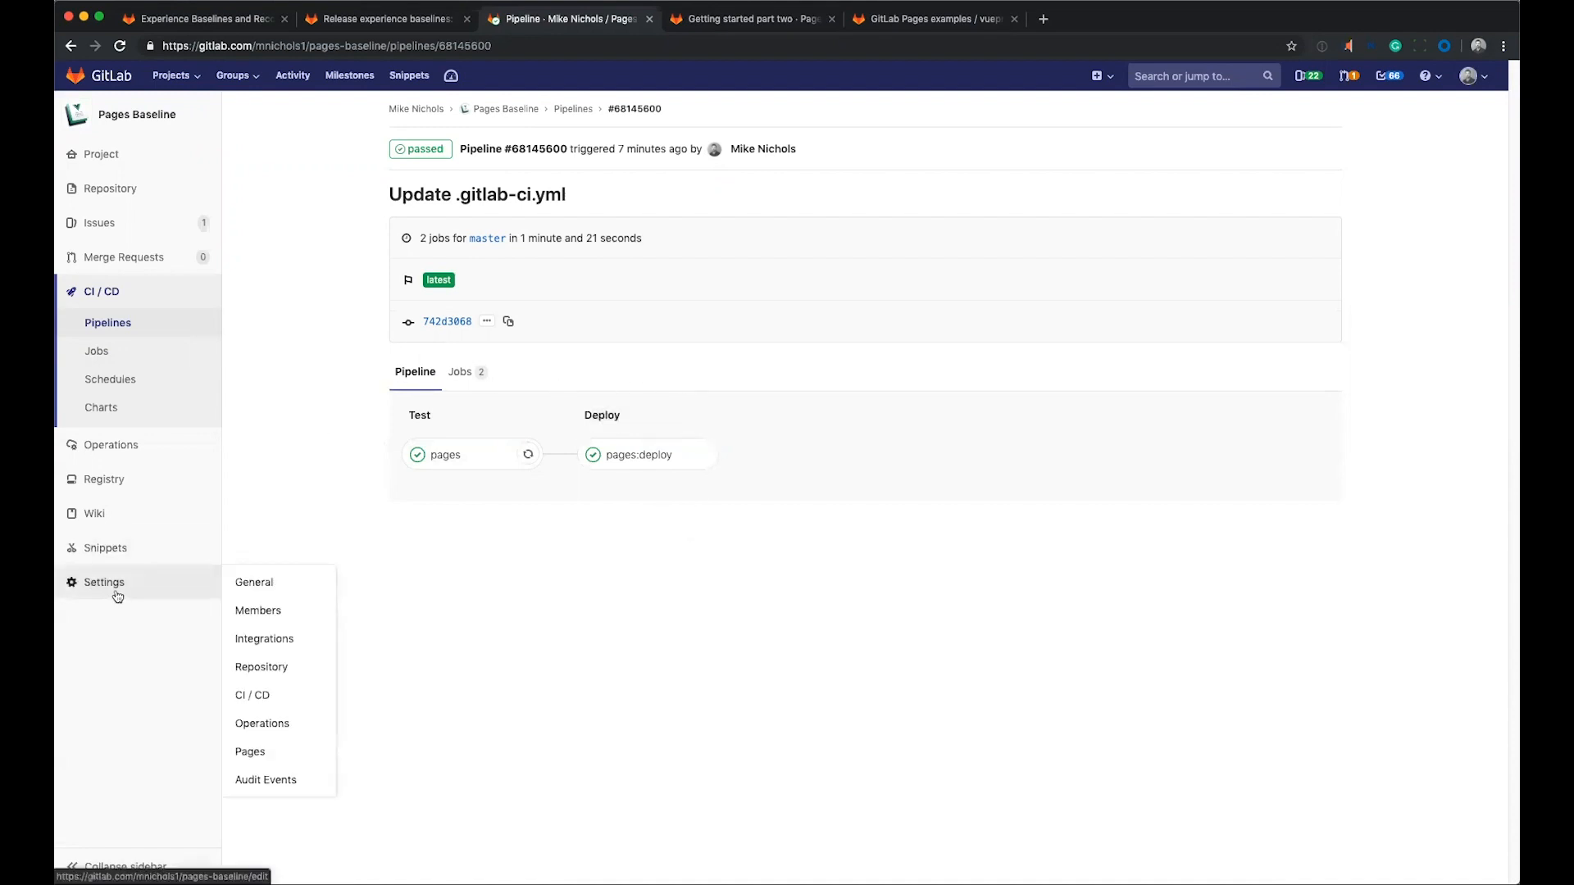
{"action": "left_click", "coordinate": [279, 748]}
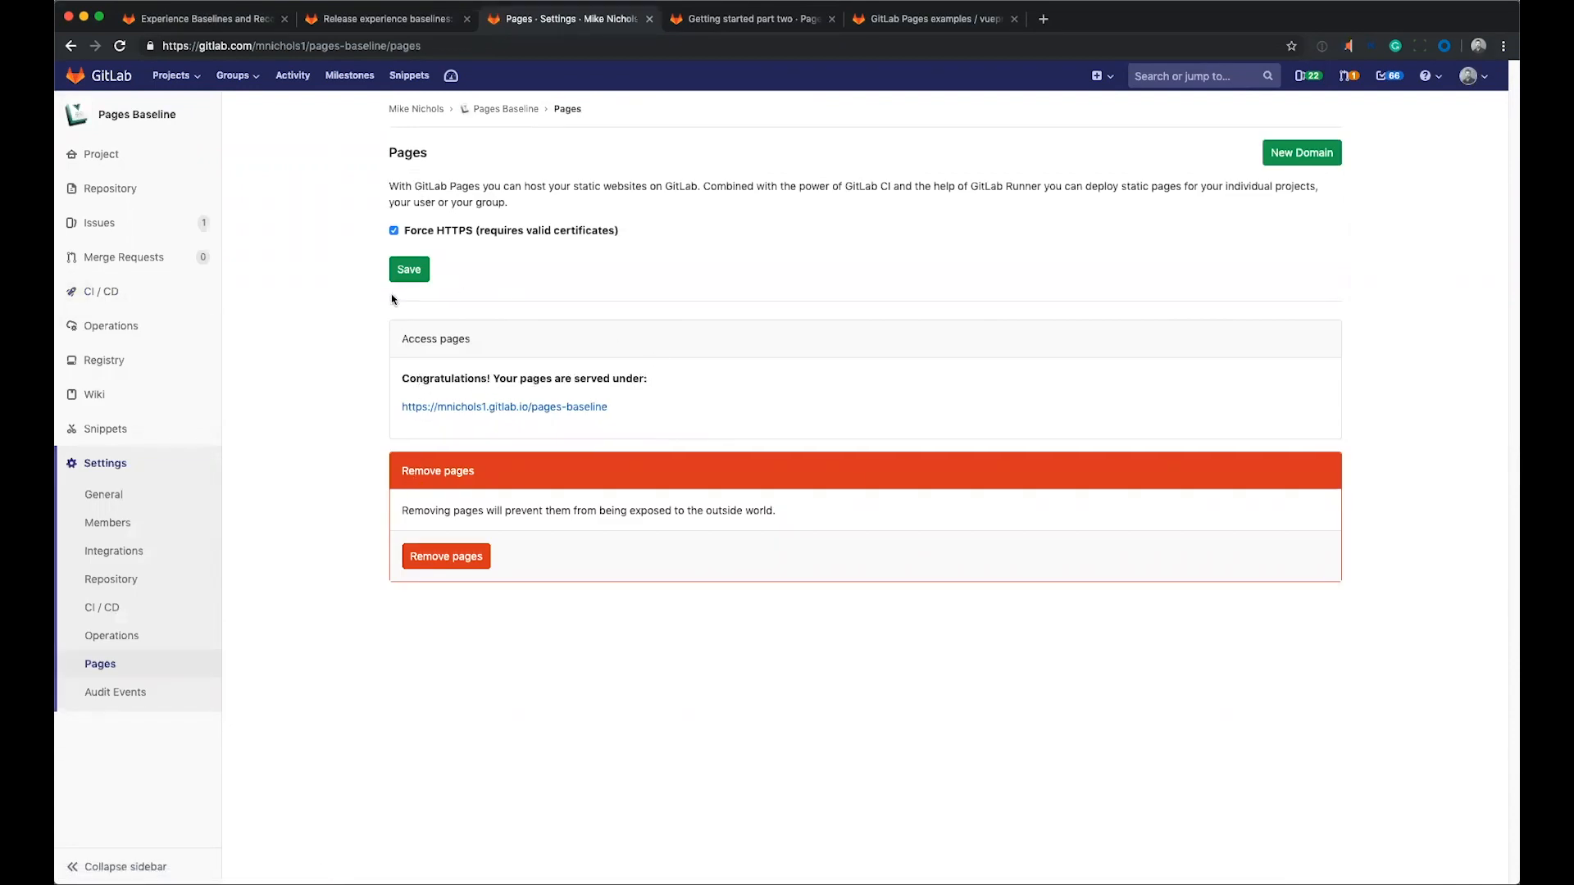
{"action": "left_click", "coordinate": [589, 408]}
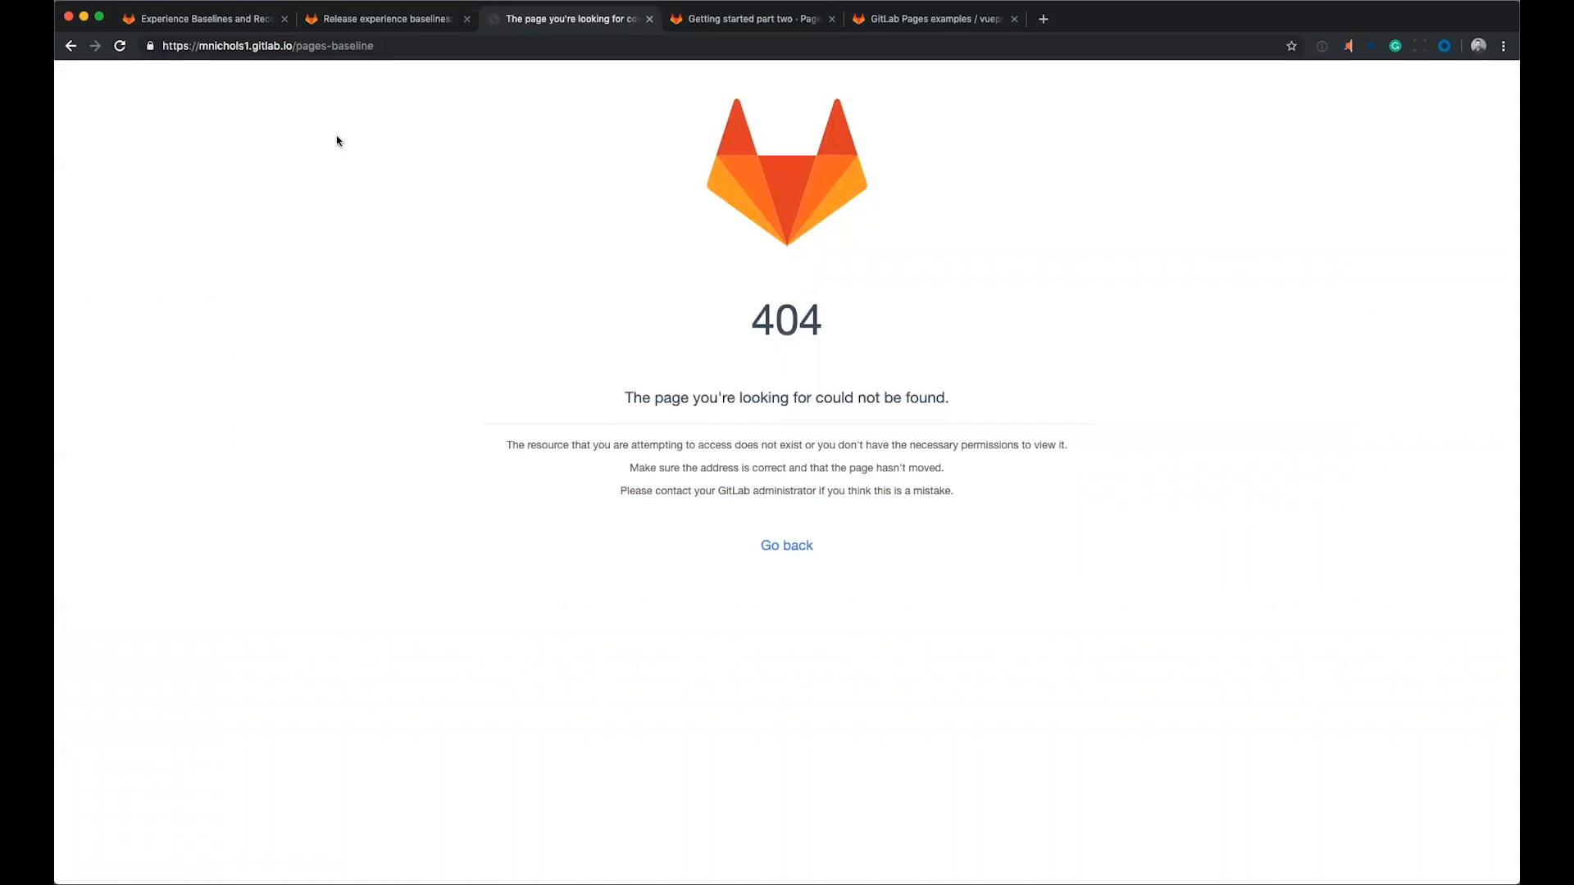
{"action": "left_click", "coordinate": [74, 52]}
{"action": "mouse_move", "coordinate": [210, 187]}
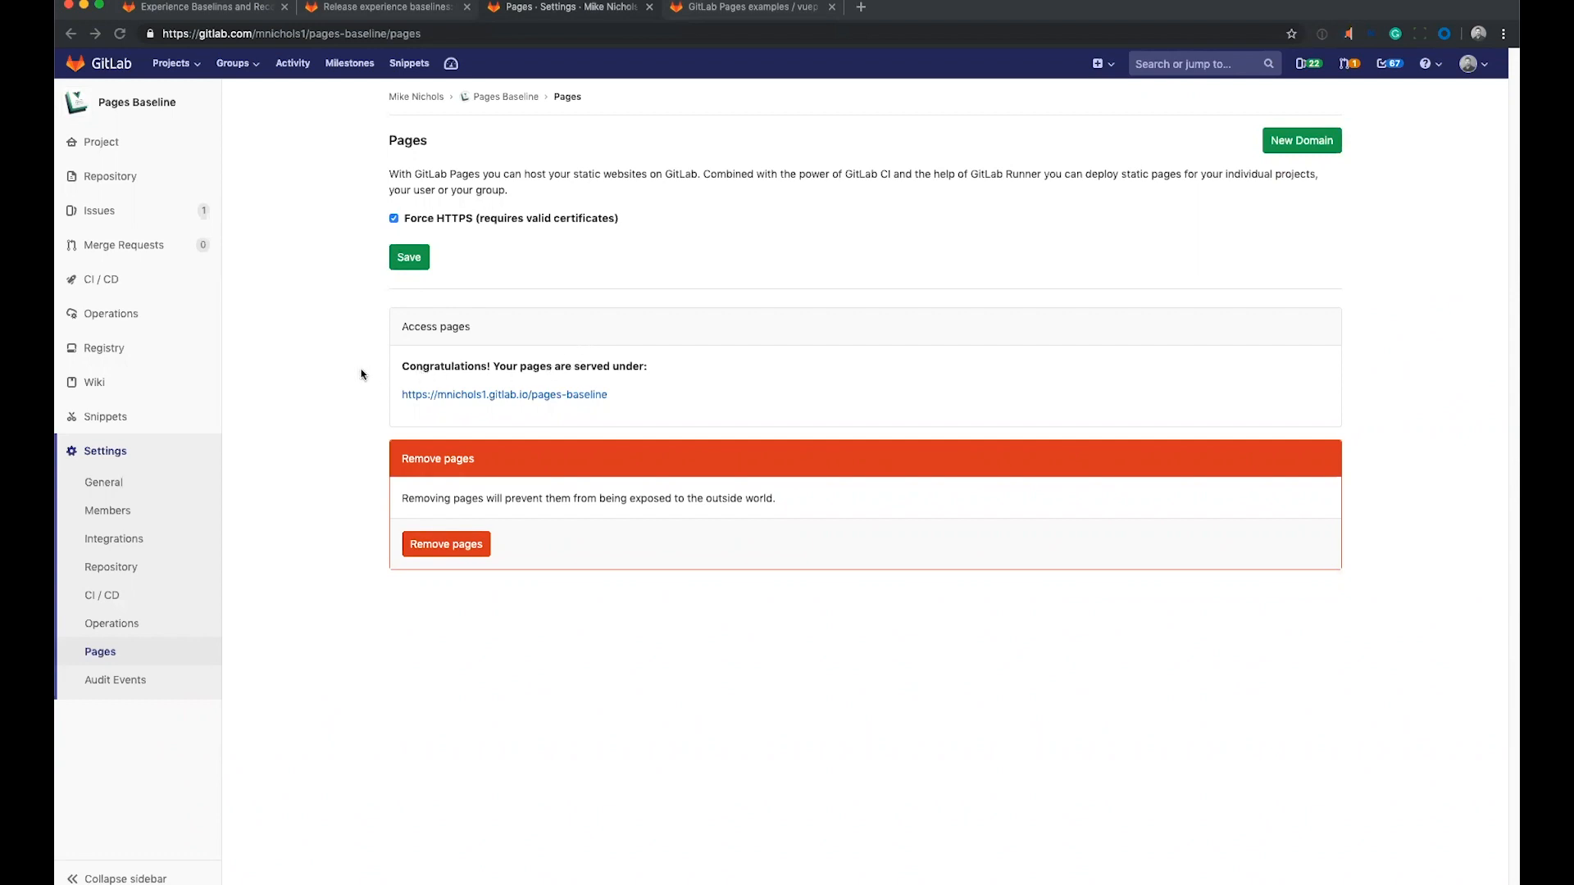
Open the served site link in a new tab, check the VuePress home page, and close that tab.
{"action": "left_click", "coordinate": [496, 403]}
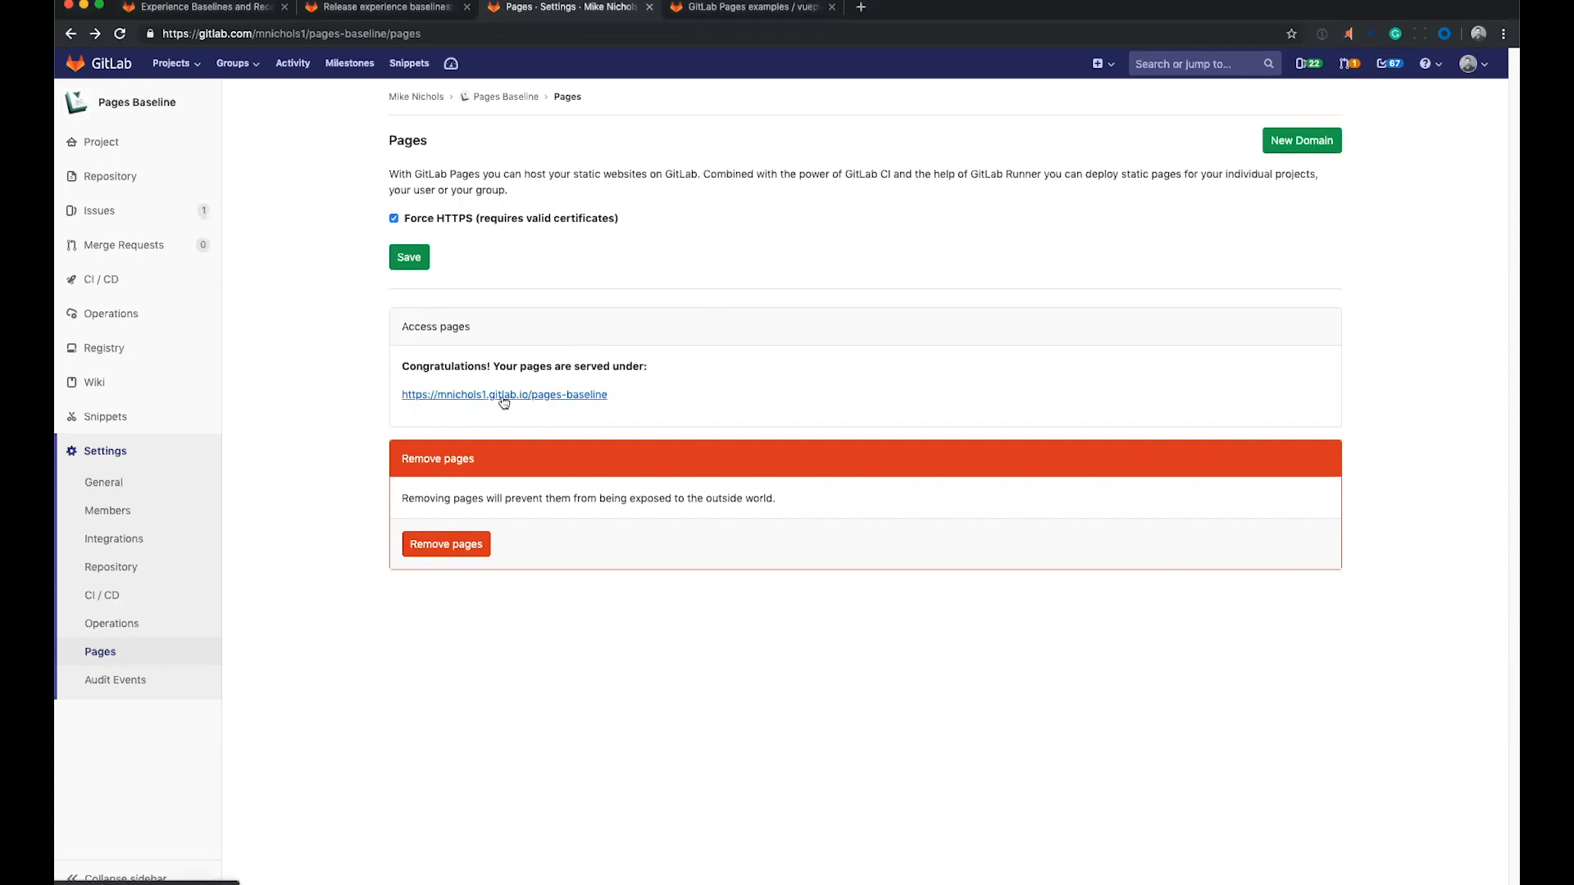
{"action": "right_click", "coordinate": [504, 402]}
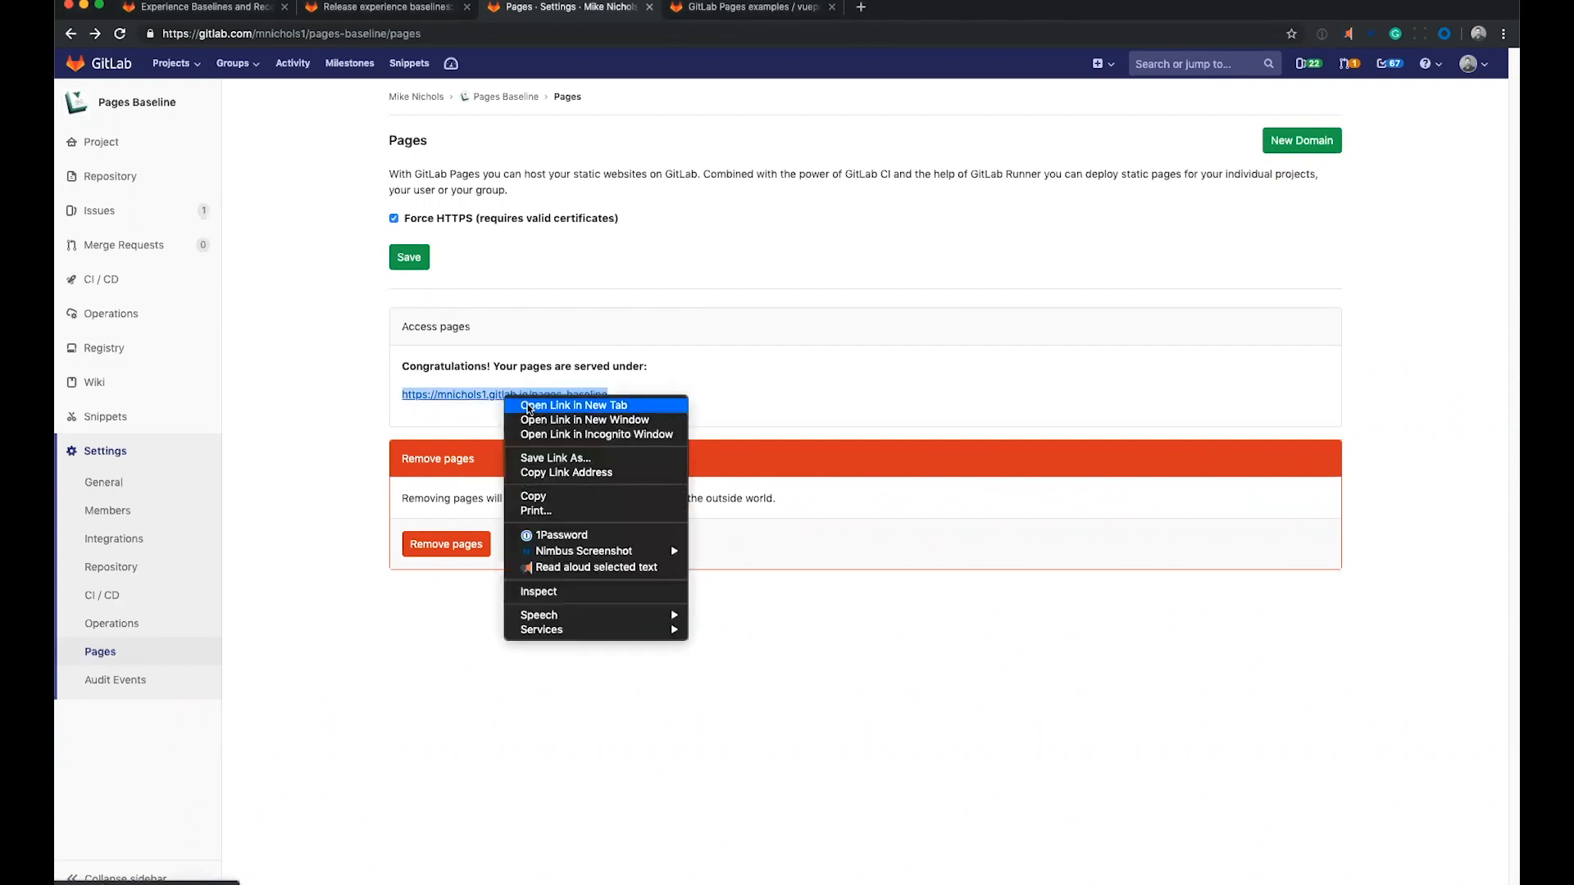
{"action": "left_click", "coordinate": [559, 409]}
{"action": "left_click", "coordinate": [769, 17]}
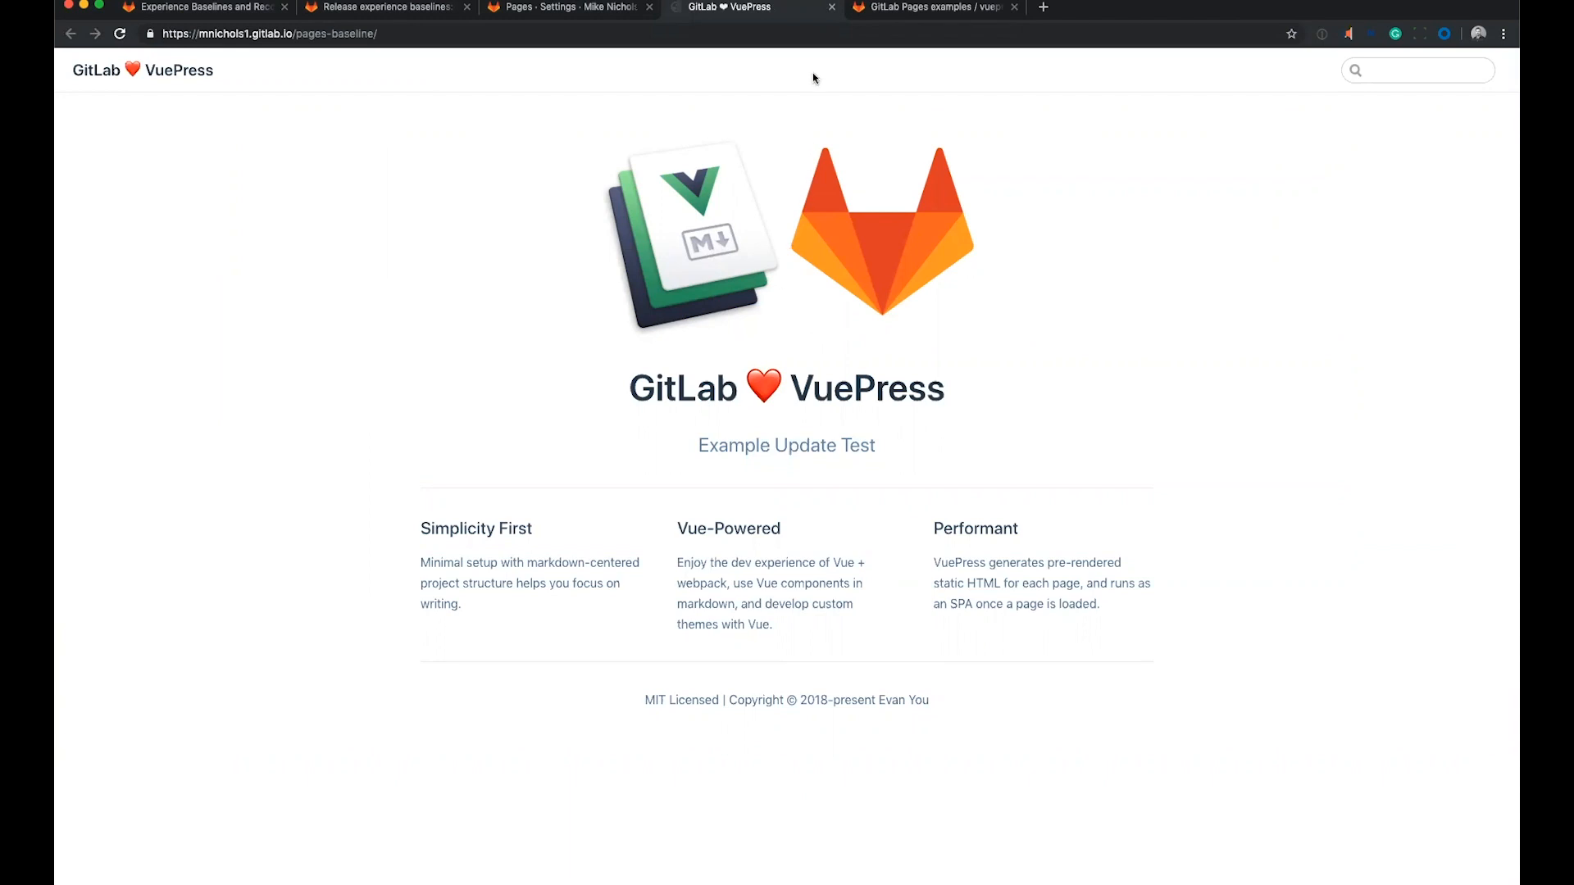
{"action": "left_click", "coordinate": [831, 7]}
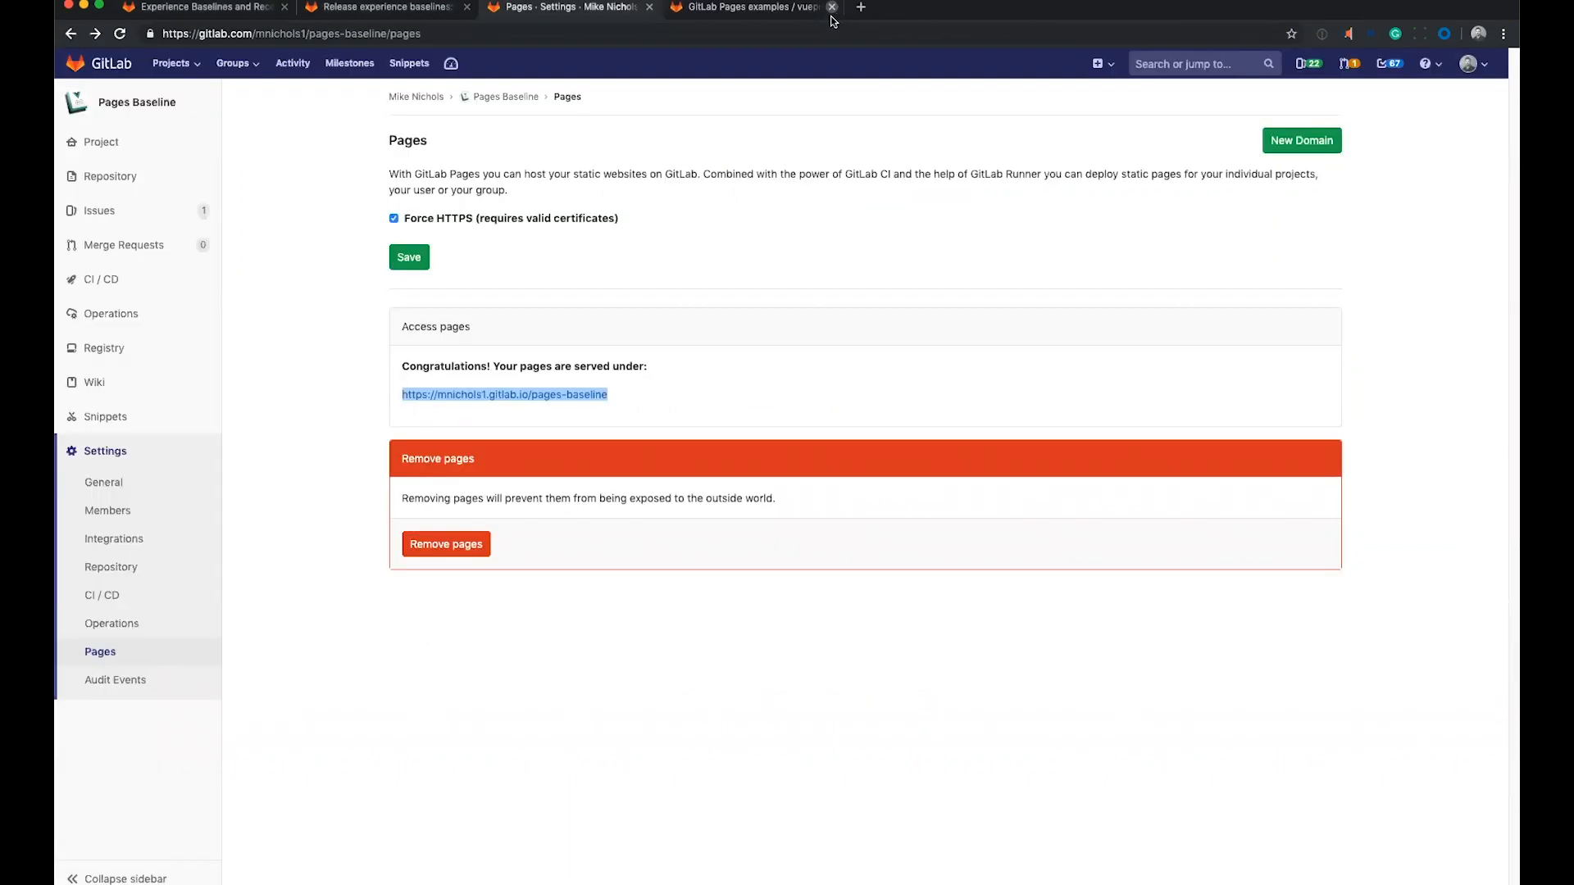
{"action": "left_click", "coordinate": [795, 624]}
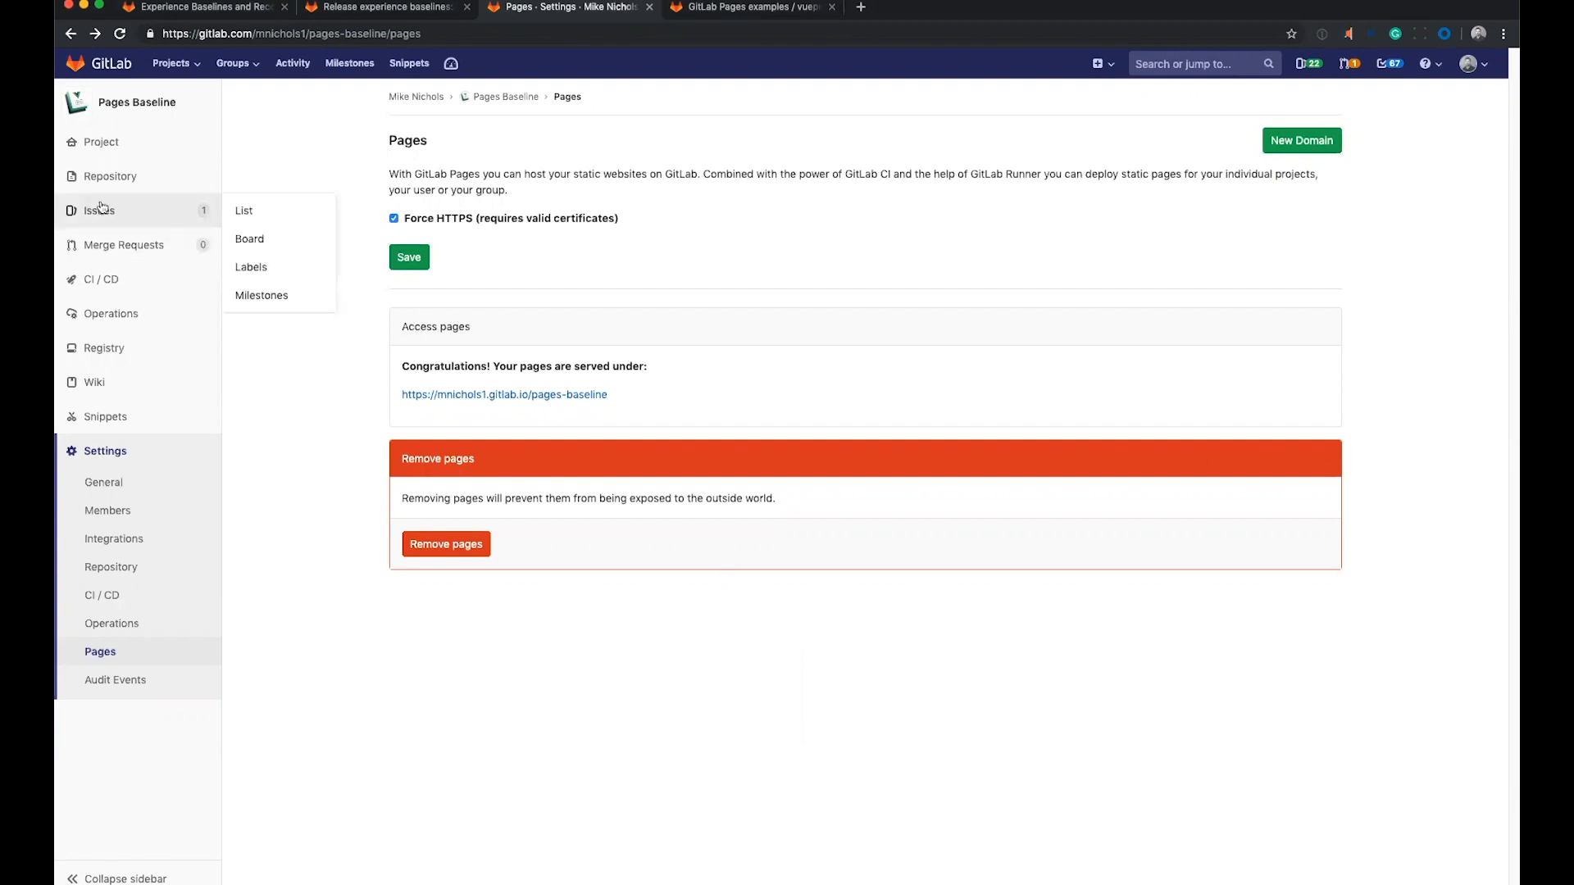
Open docs/README.md from the repository in the Web IDE and change the first feature title to "Pages Demo".
{"action": "mouse_move", "coordinate": [122, 186]}
{"action": "left_click", "coordinate": [244, 177]}
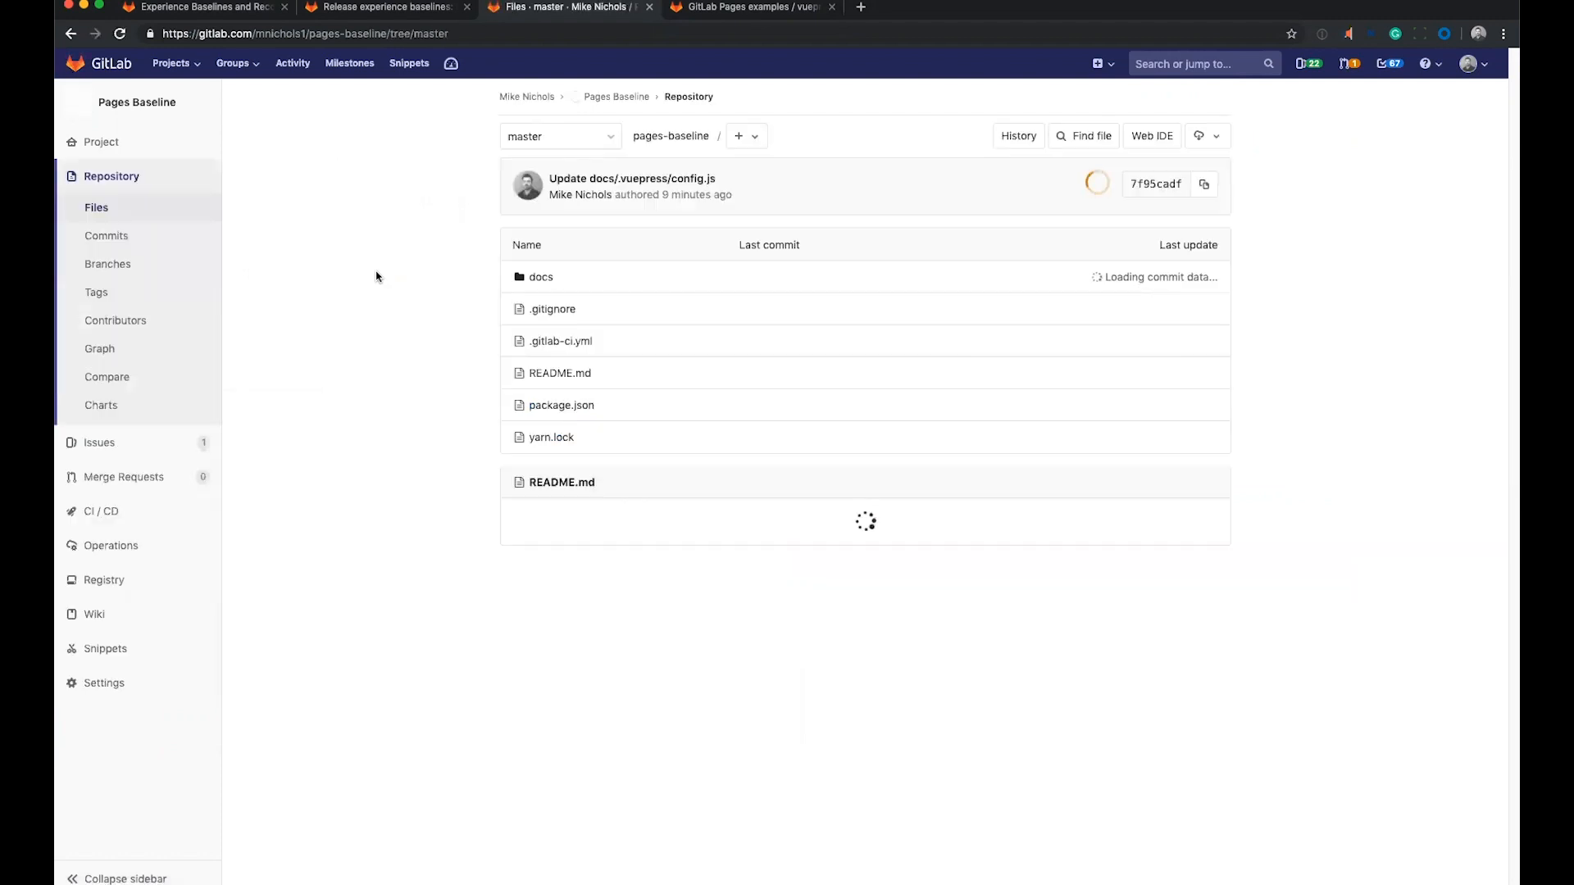
{"action": "left_click", "coordinate": [548, 281]}
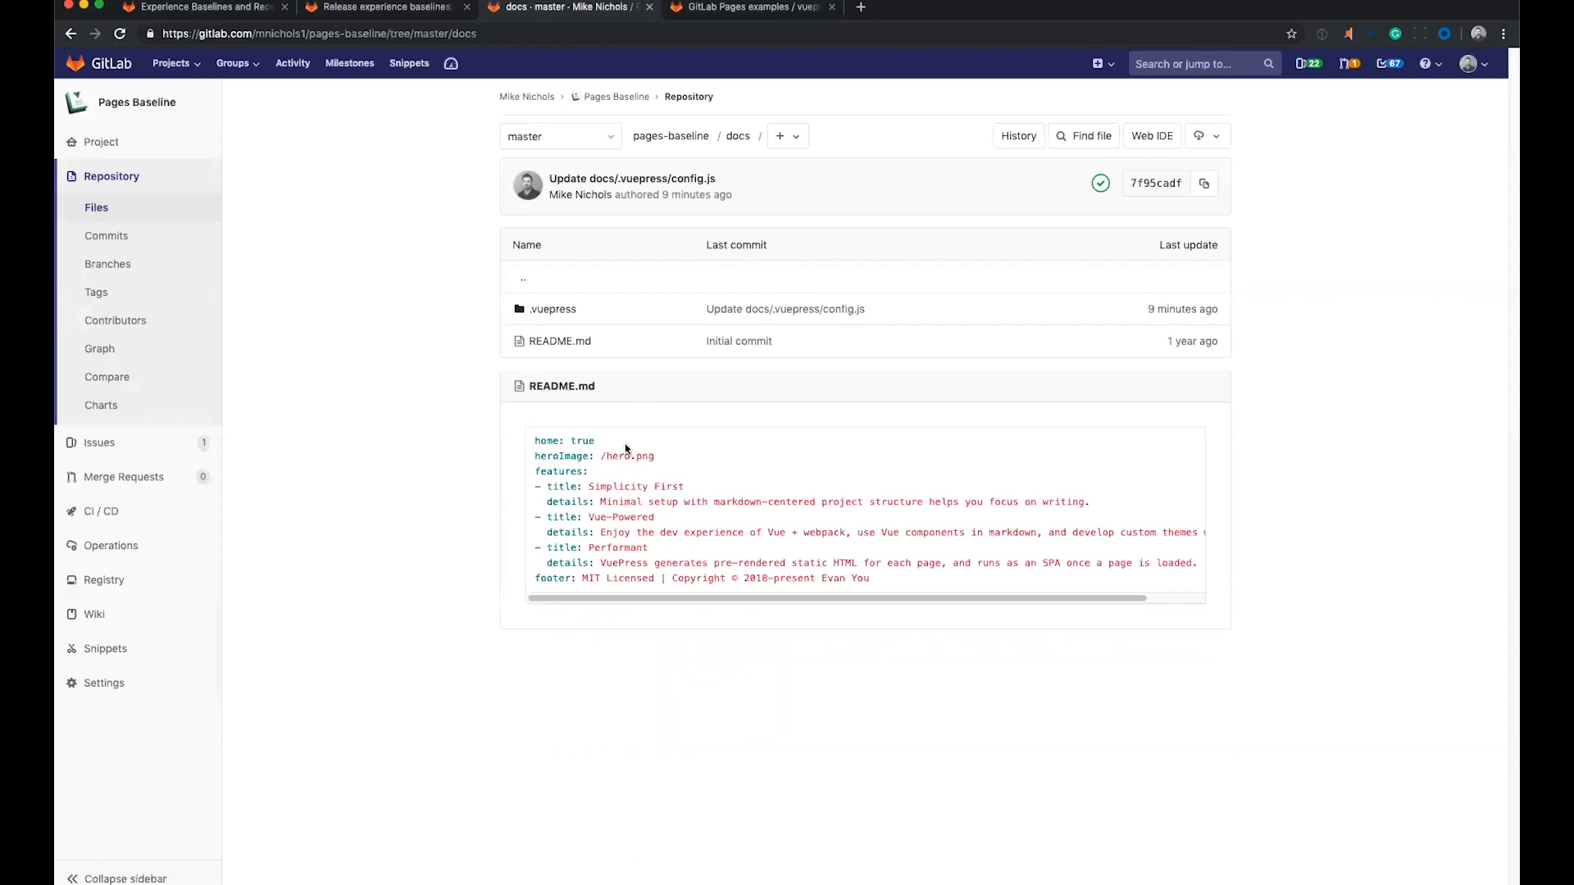
{"action": "left_click", "coordinate": [577, 388]}
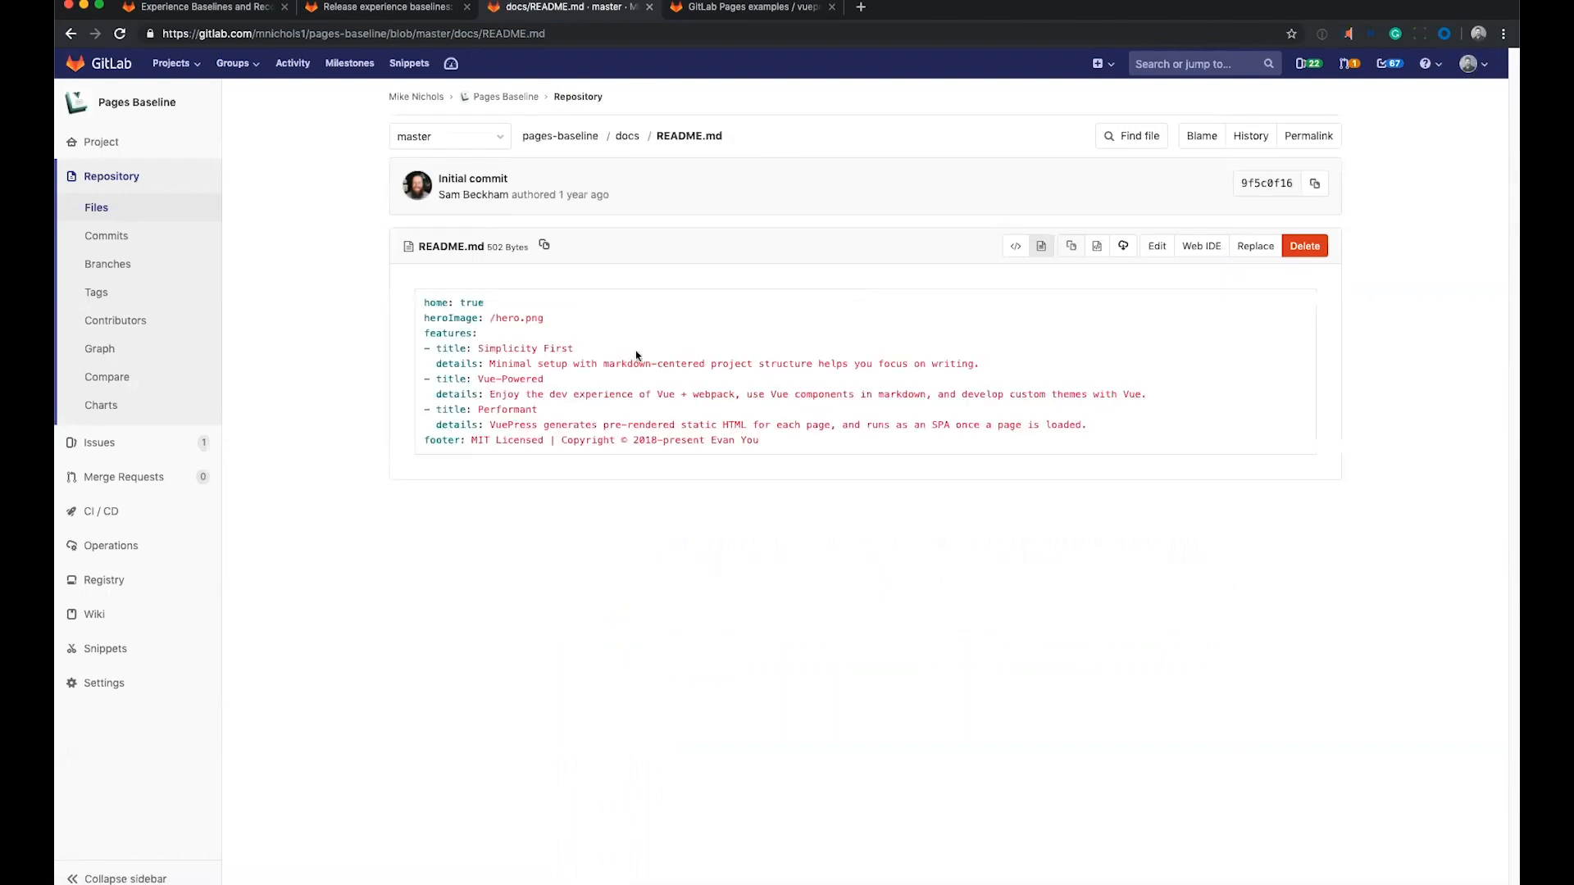
{"action": "left_click", "coordinate": [1195, 250]}
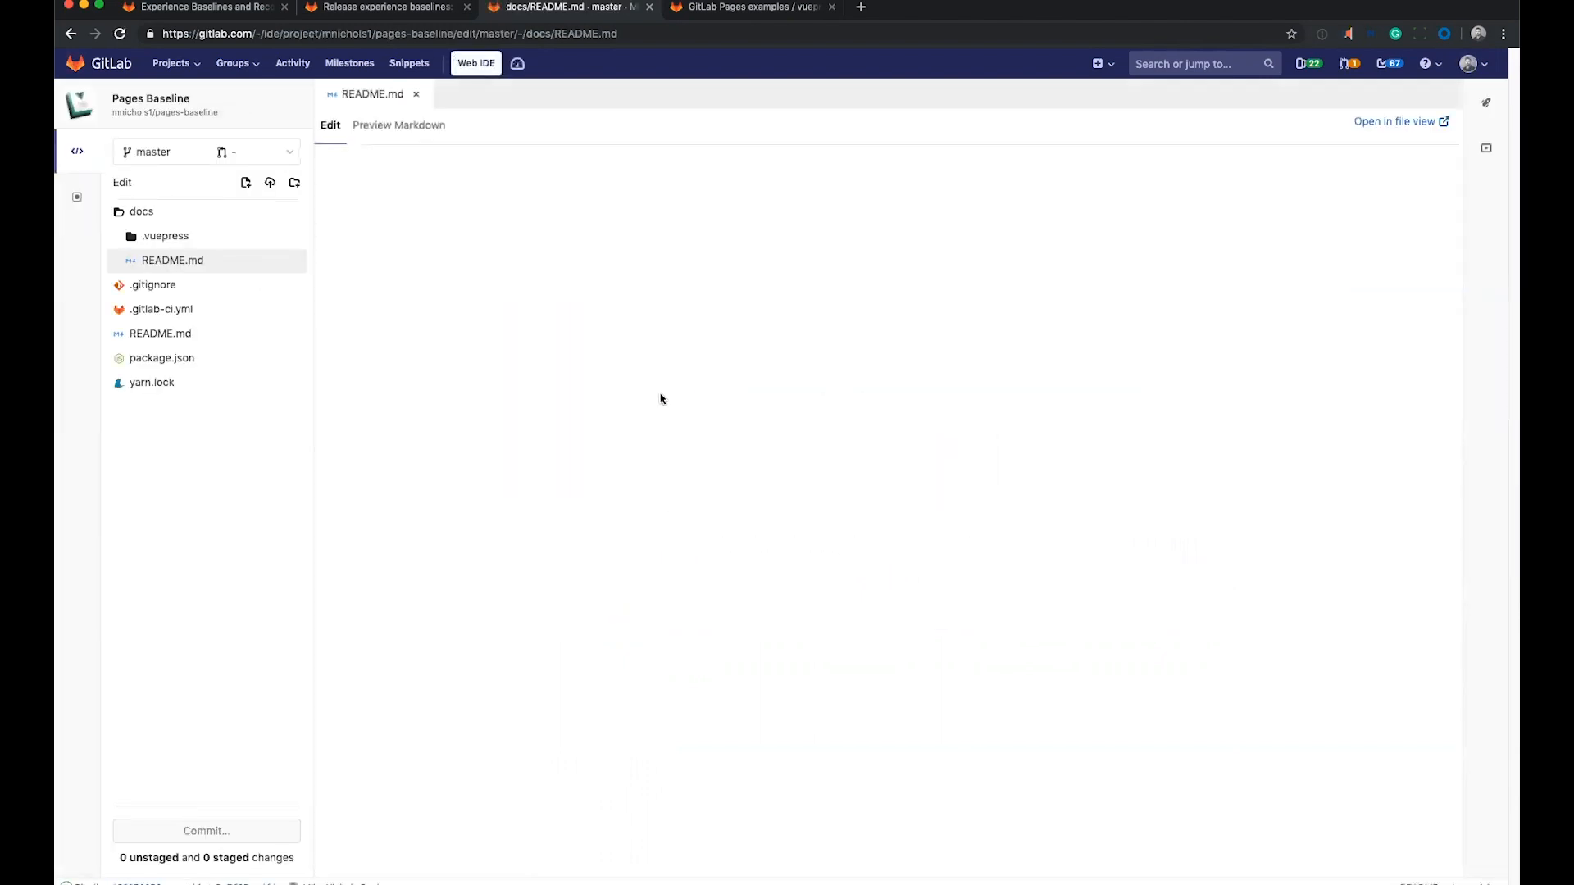
{"action": "left_click_drag", "start_coordinate": [500, 206], "coordinate": [413, 207]}
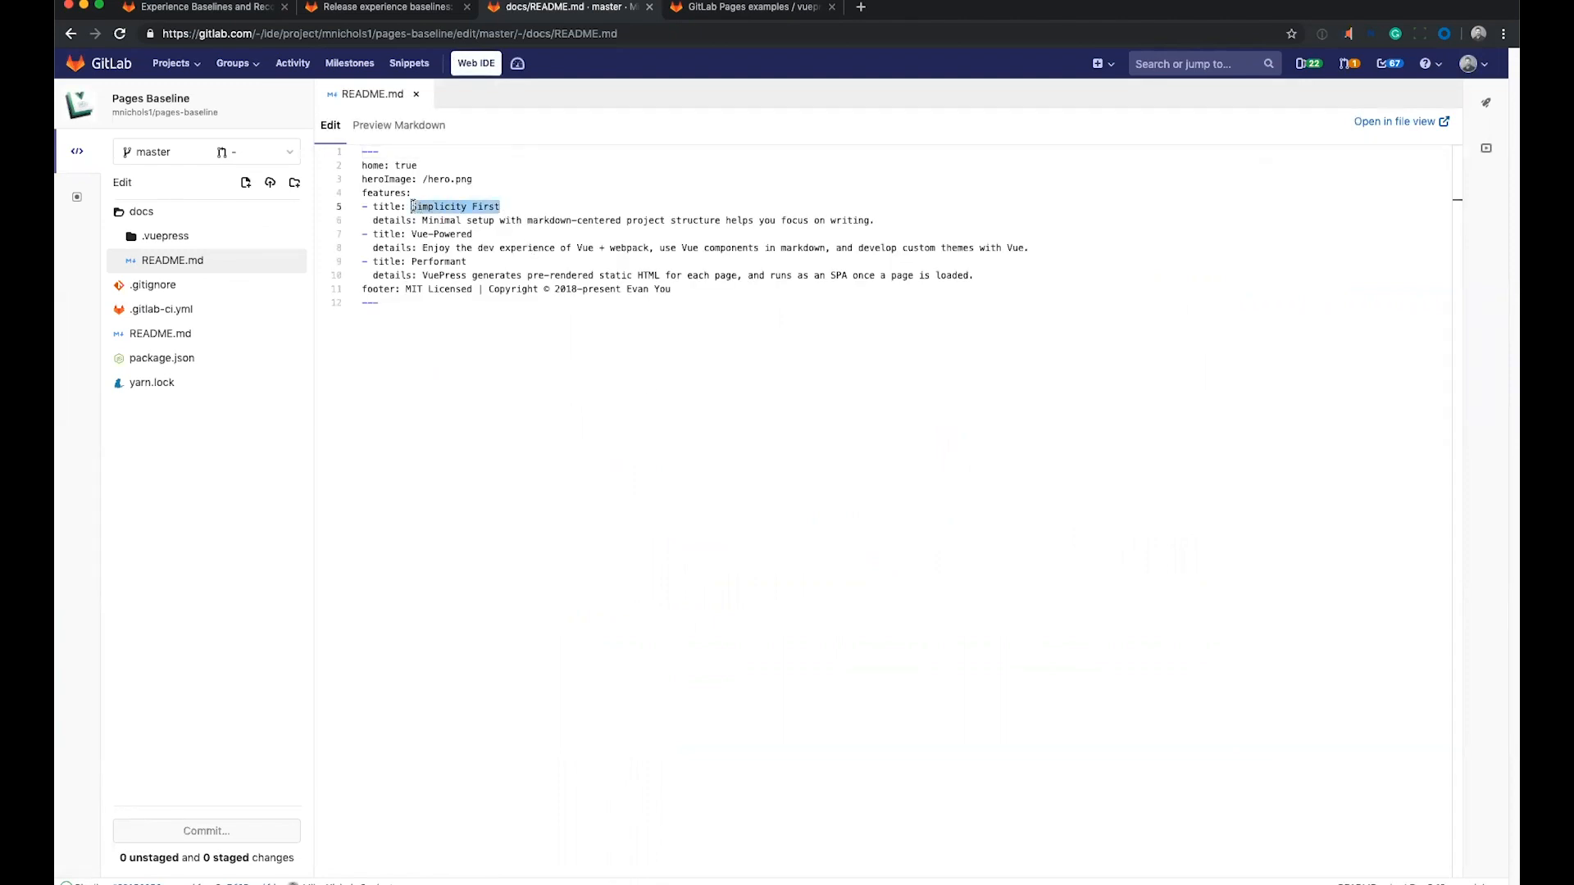
{"action": "type", "text": "Pages Demo"}
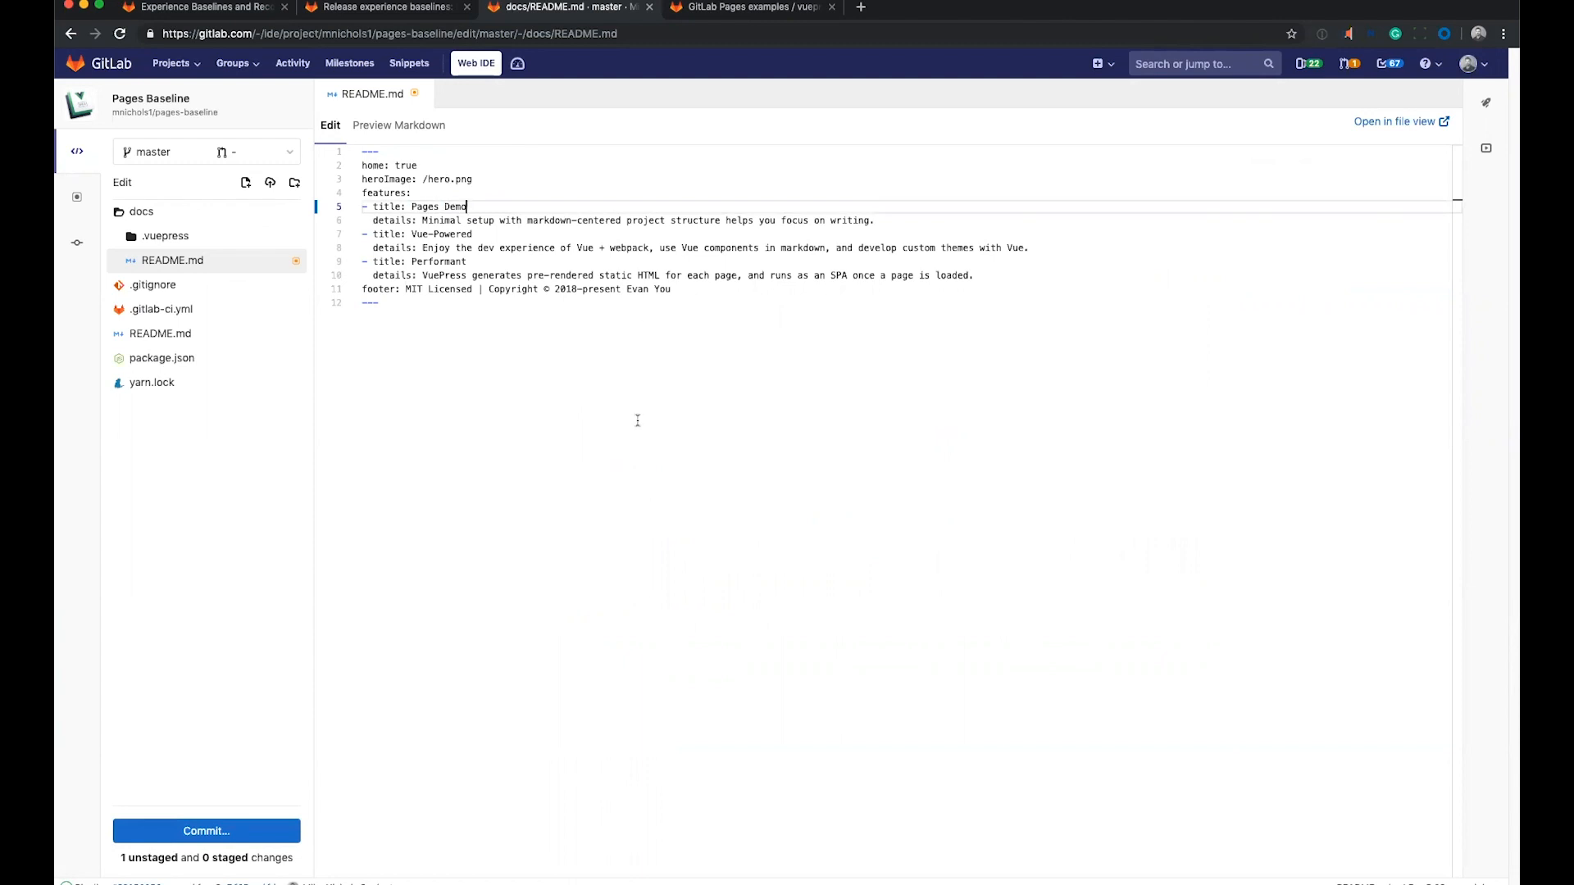
Stage the docs/README.md change and commit it to the master branch with the default commit message.
{"action": "left_click", "coordinate": [206, 830]}
{"action": "left_click", "coordinate": [1427, 104]}
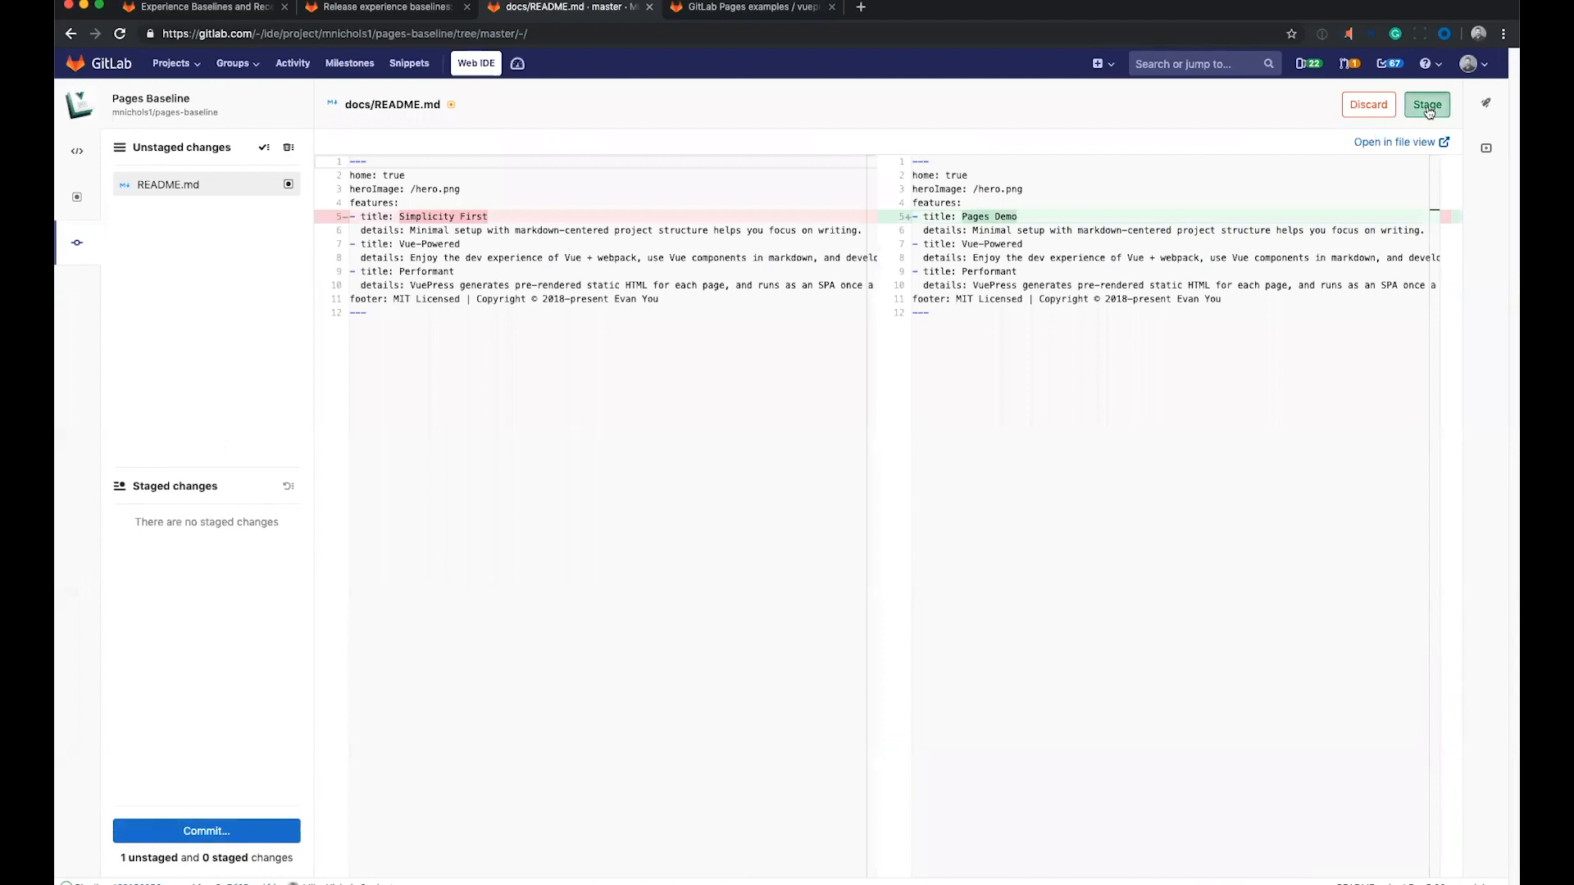
{"action": "left_click", "coordinate": [206, 830]}
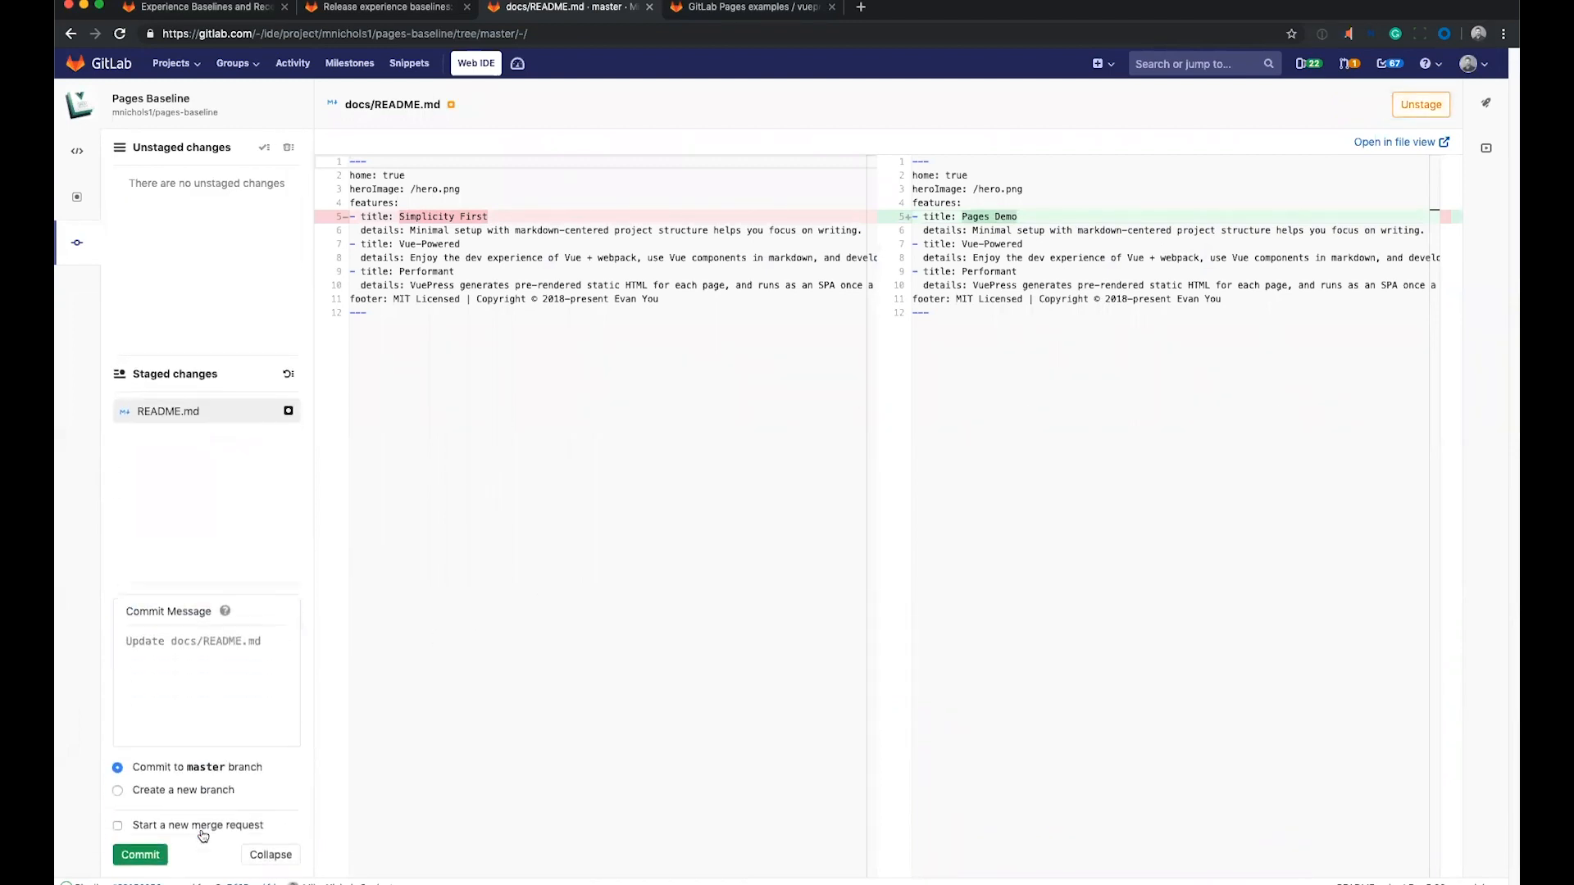
{"action": "left_click", "coordinate": [144, 857]}
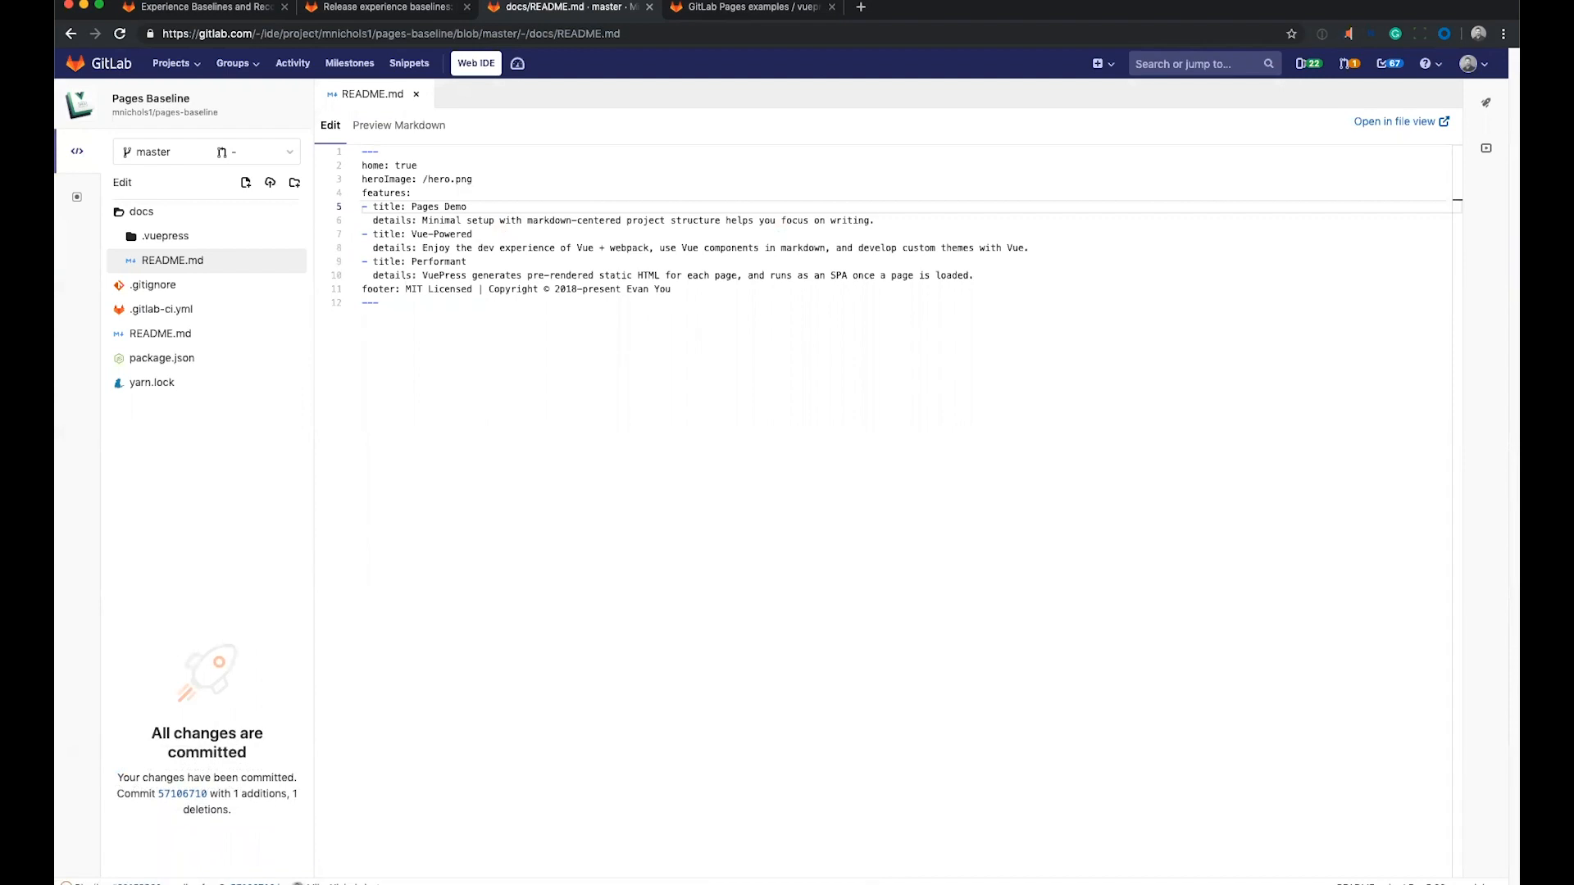
Open the served site from the project's Pages settings in a new tab and check its first feature title.
{"action": "key", "text": "super+r"}
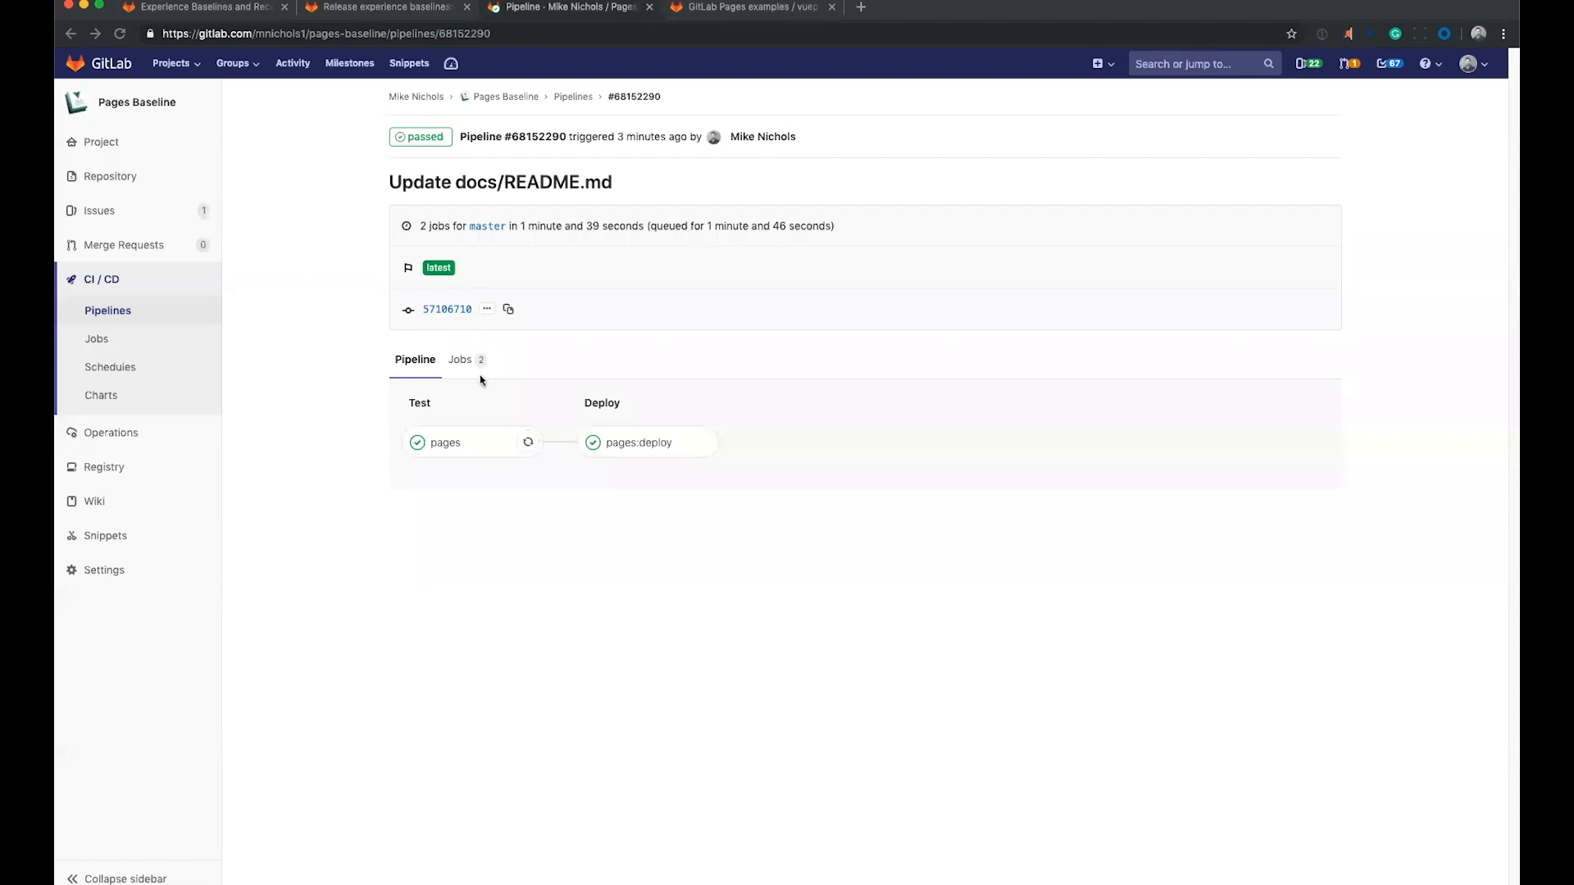
{"action": "left_click", "coordinate": [113, 572]}
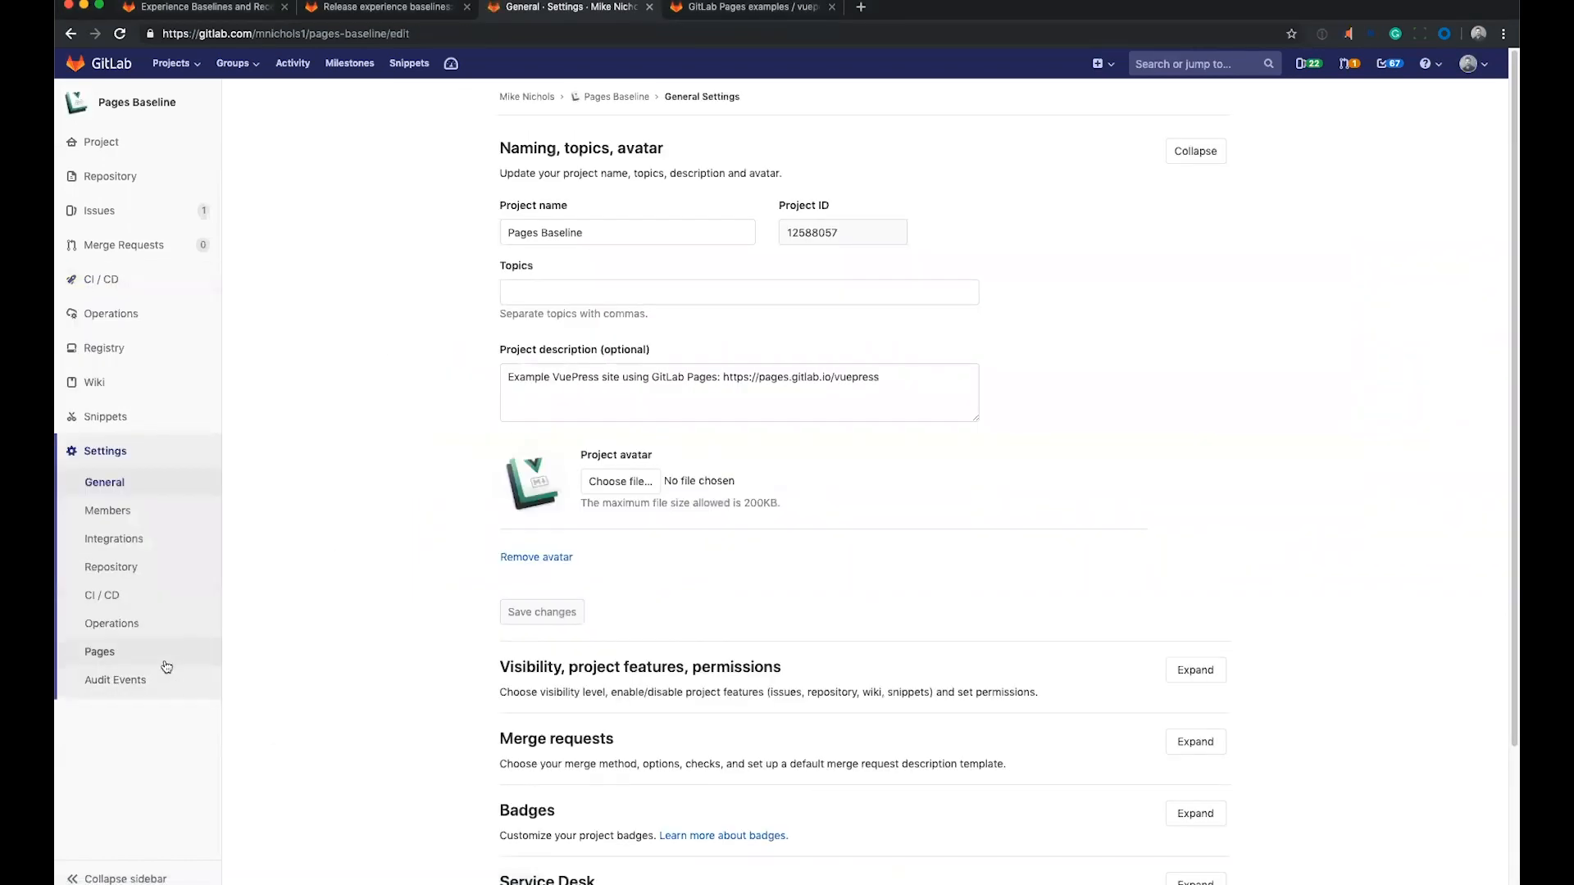
{"action": "left_click", "coordinate": [161, 664]}
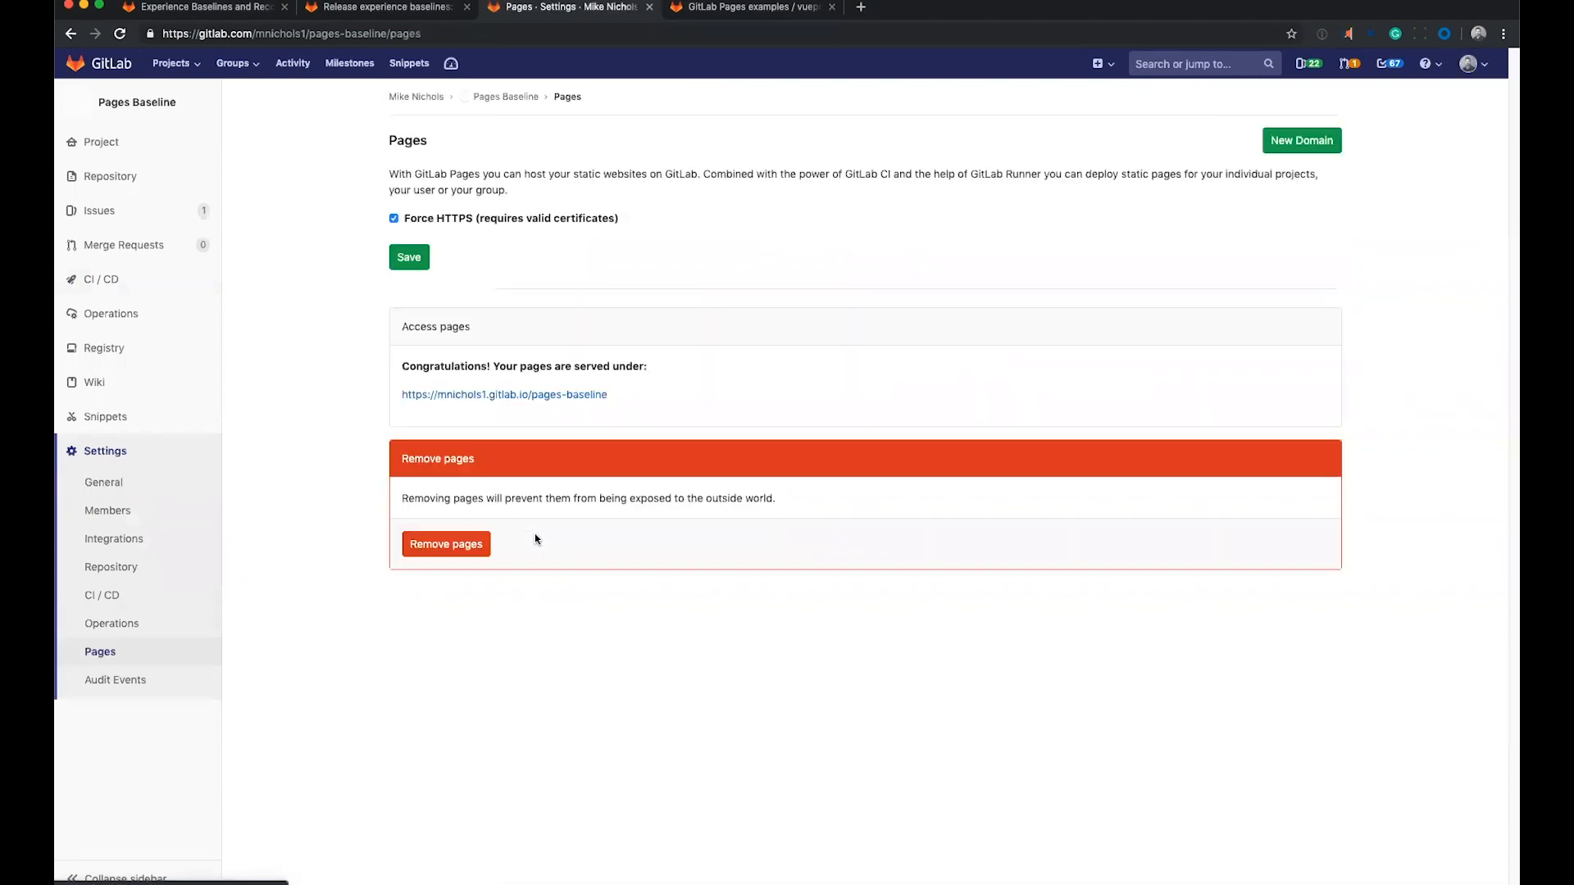
{"action": "right_click", "coordinate": [568, 396]}
{"action": "left_click", "coordinate": [606, 404]}
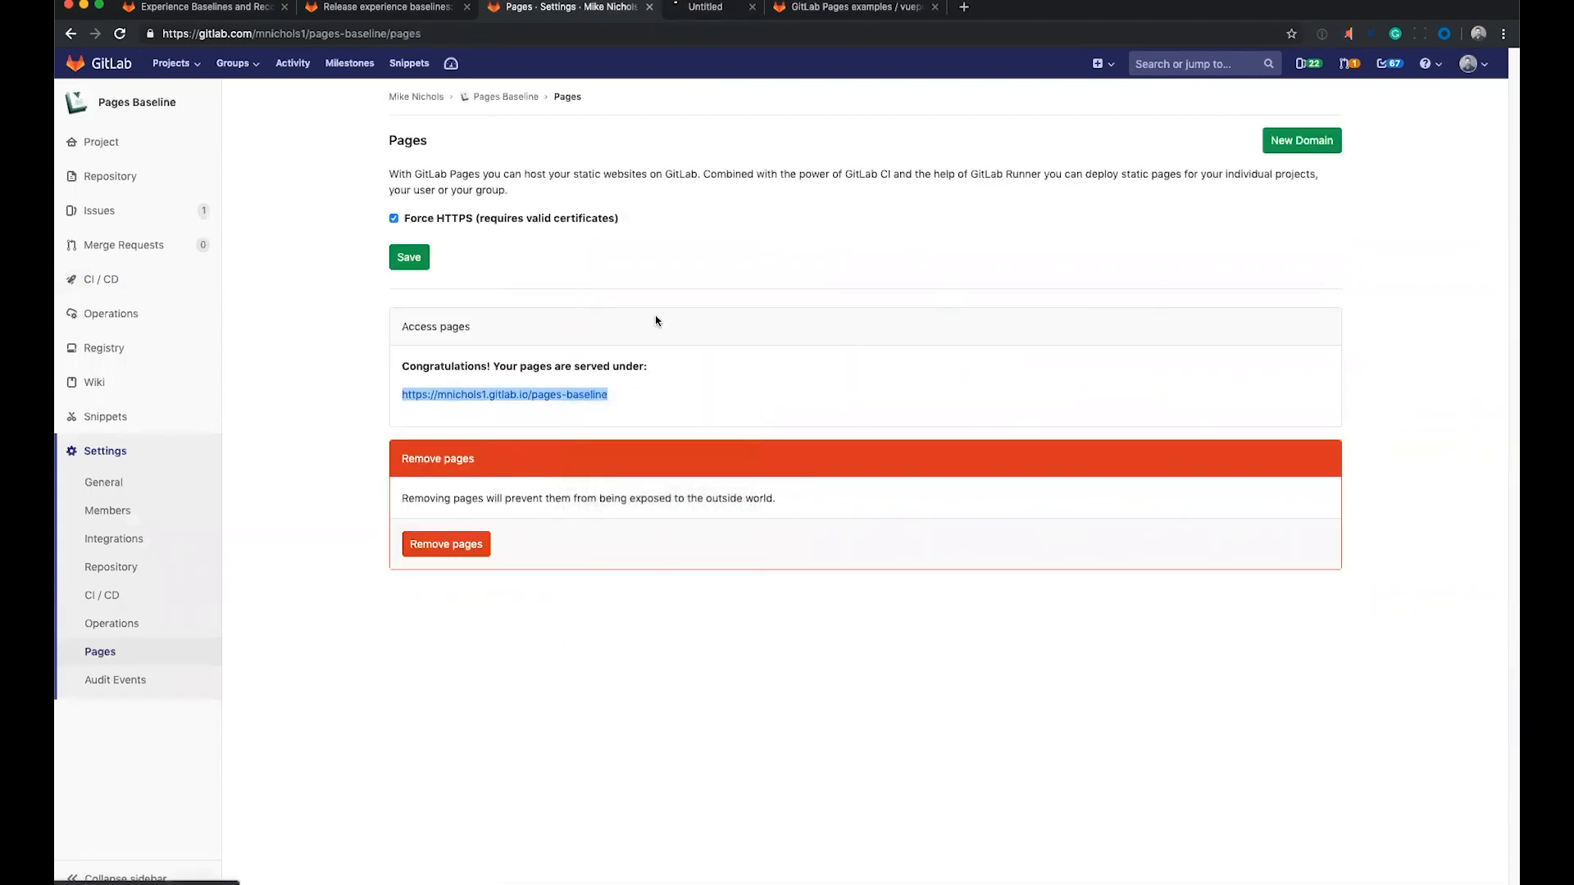
{"action": "left_click", "coordinate": [754, 10]}
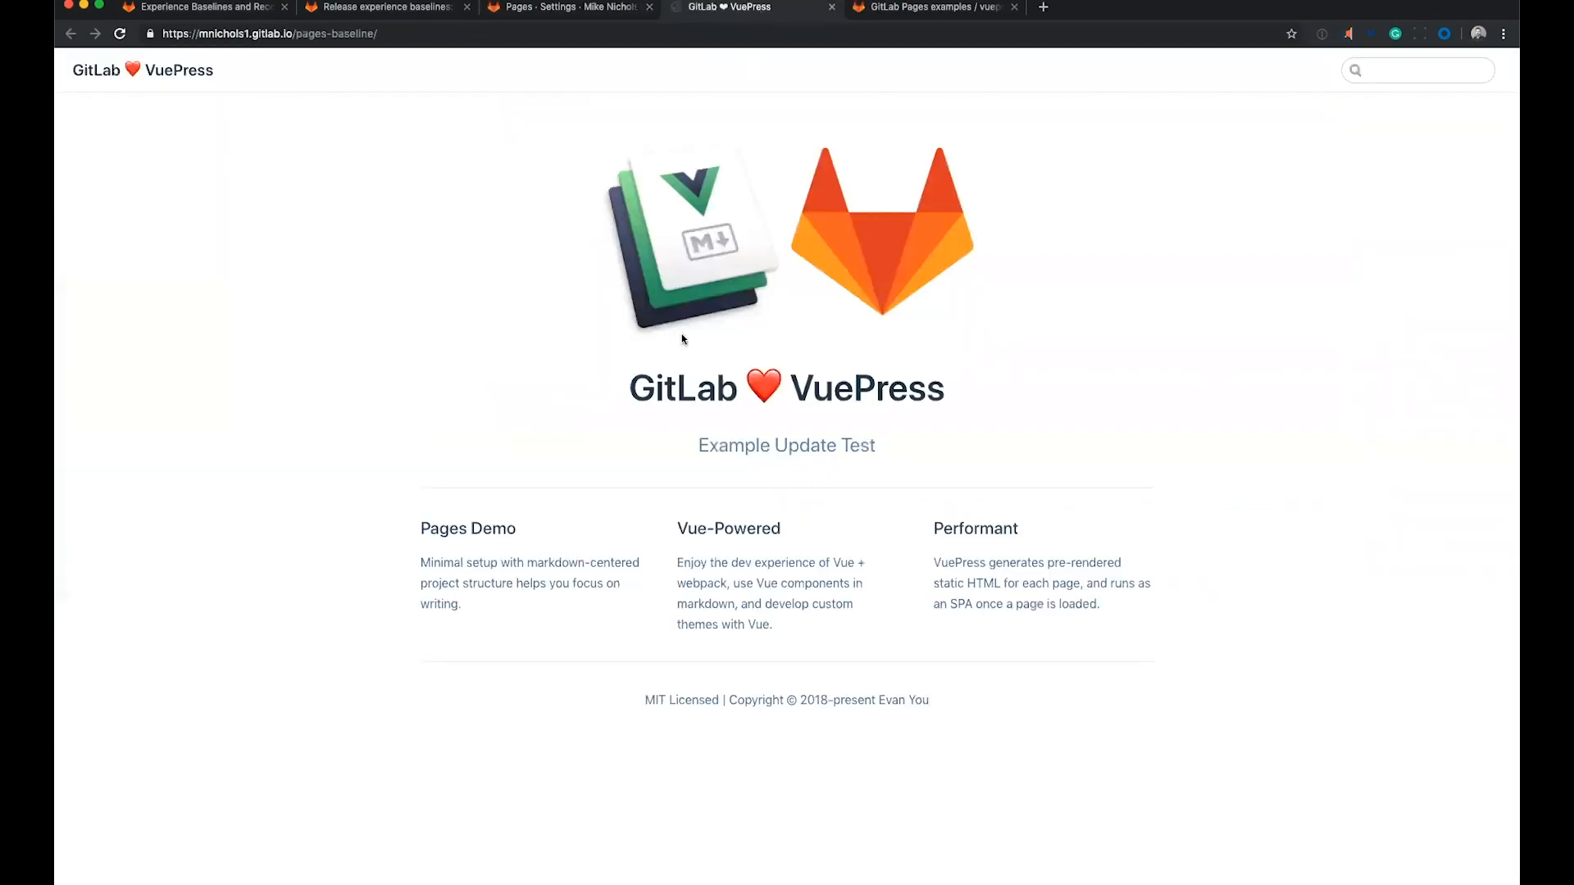
{"action": "left_click_drag", "start_coordinate": [516, 529], "coordinate": [422, 529]}
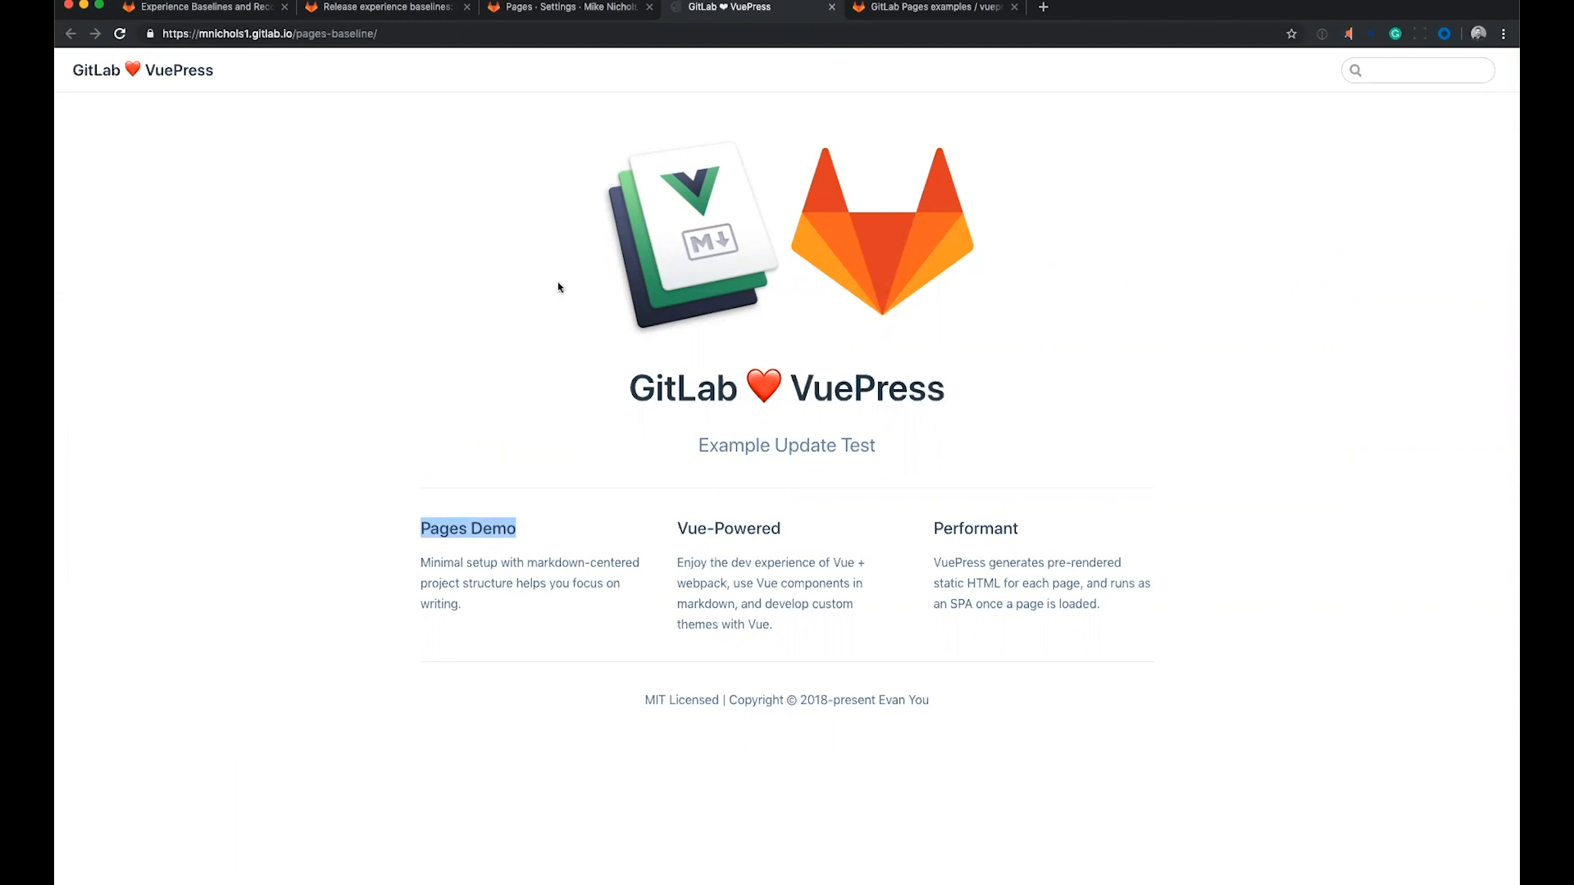
Look through the built-in templates for a new project, including the Pages ones, and return to the Deploy to Gitlab Pages baseline issue.
{"action": "left_click", "coordinate": [590, 10]}
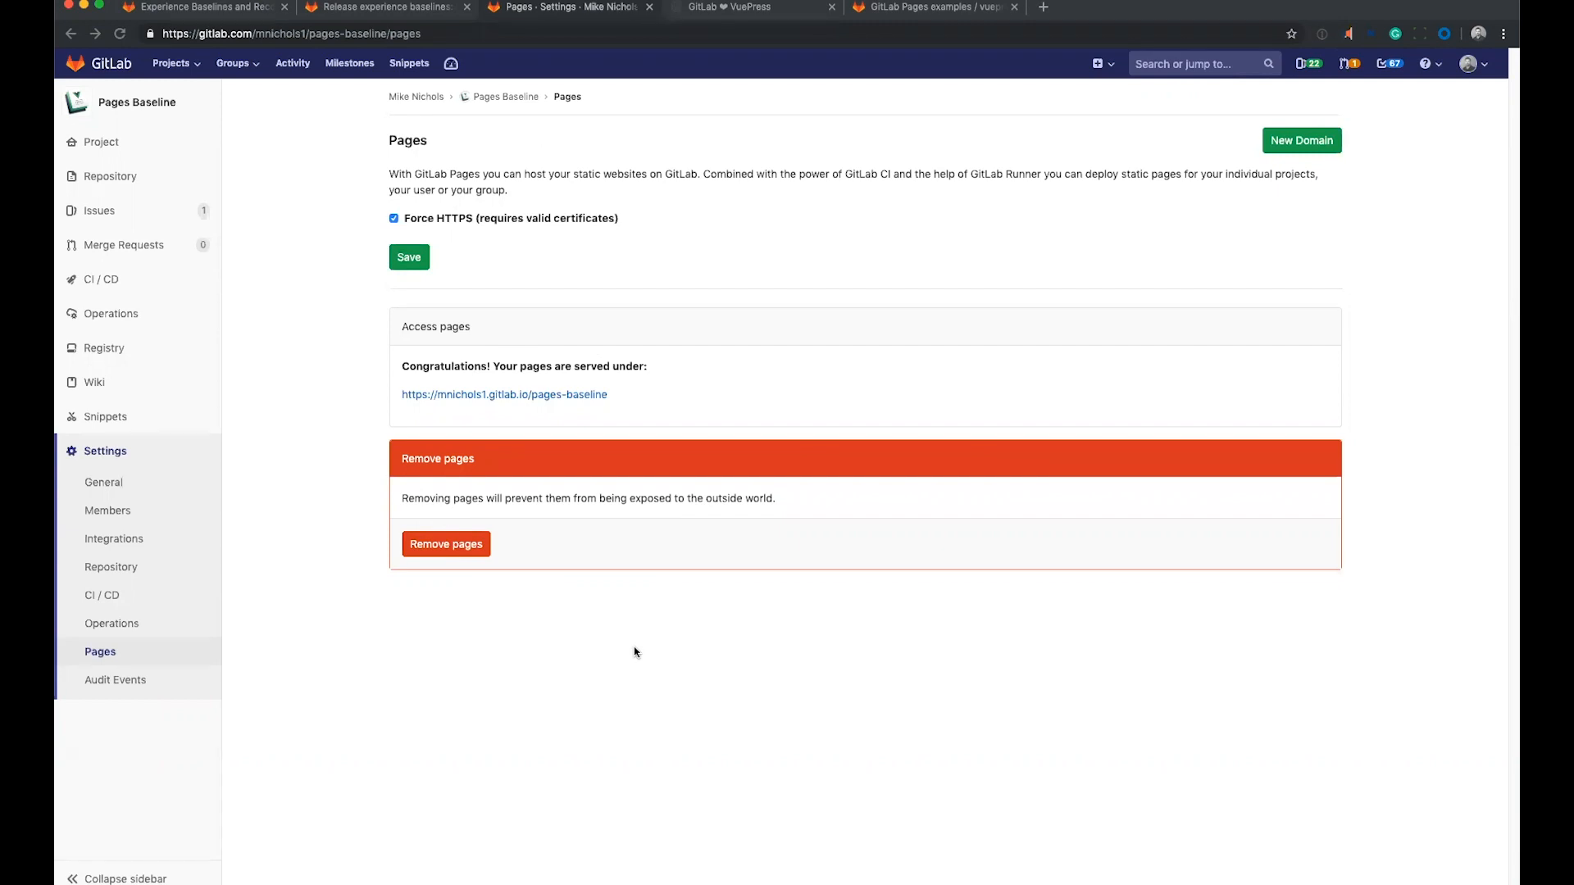
{"action": "left_click", "coordinate": [672, 649]}
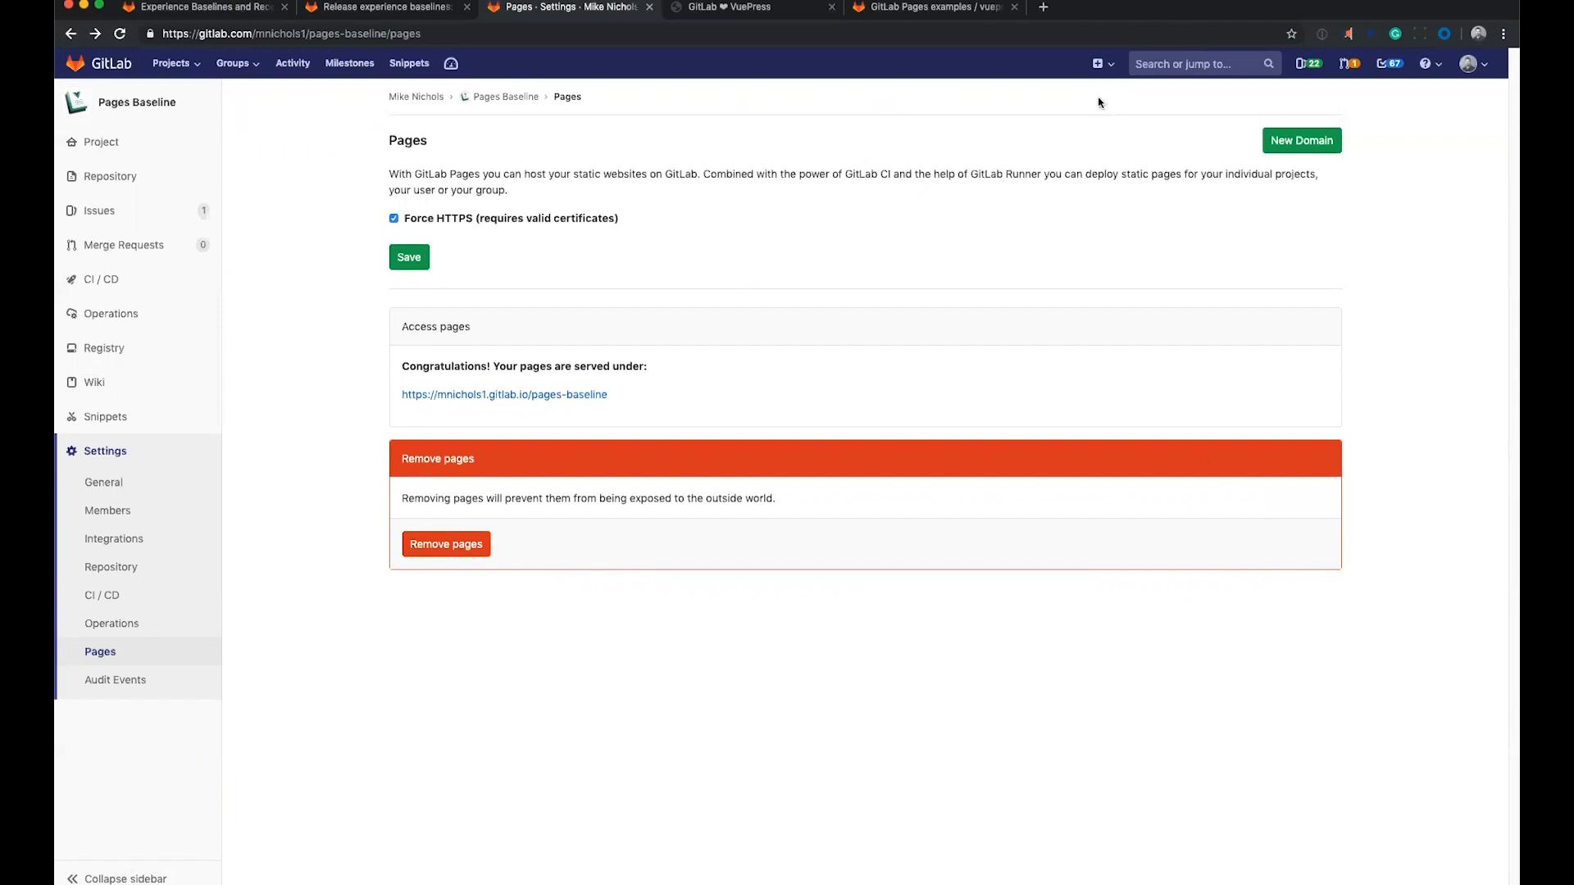
{"action": "left_click", "coordinate": [1101, 64]}
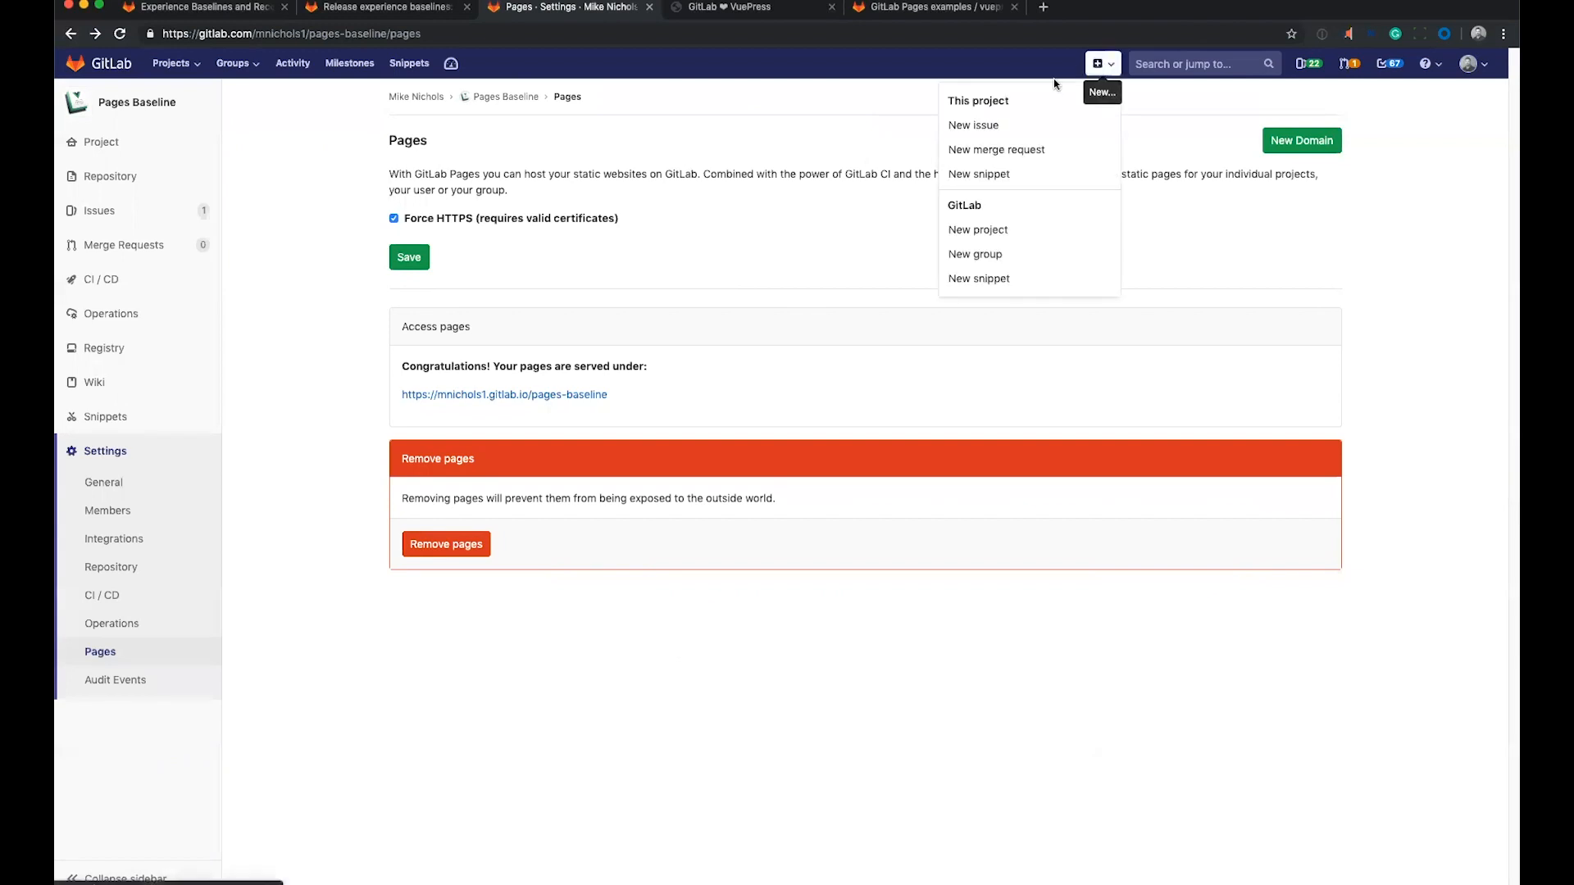
{"action": "left_click", "coordinate": [965, 236]}
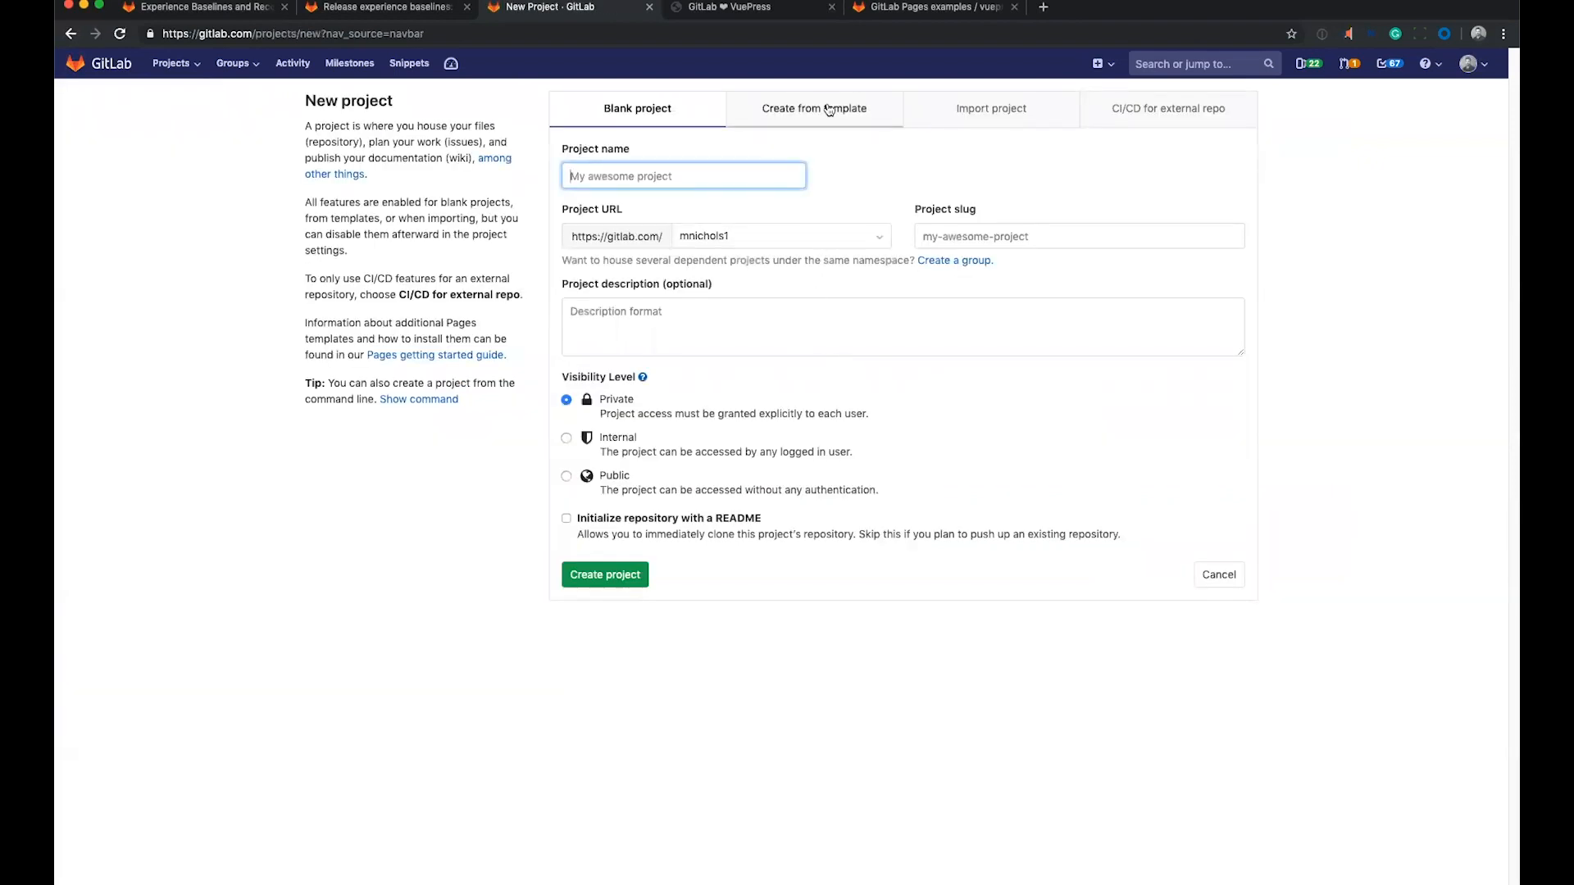
{"action": "left_click", "coordinate": [829, 110]}
{"action": "scroll", "coordinate": [684, 461], "scroll_direction": "down", "scroll_amount": 3}
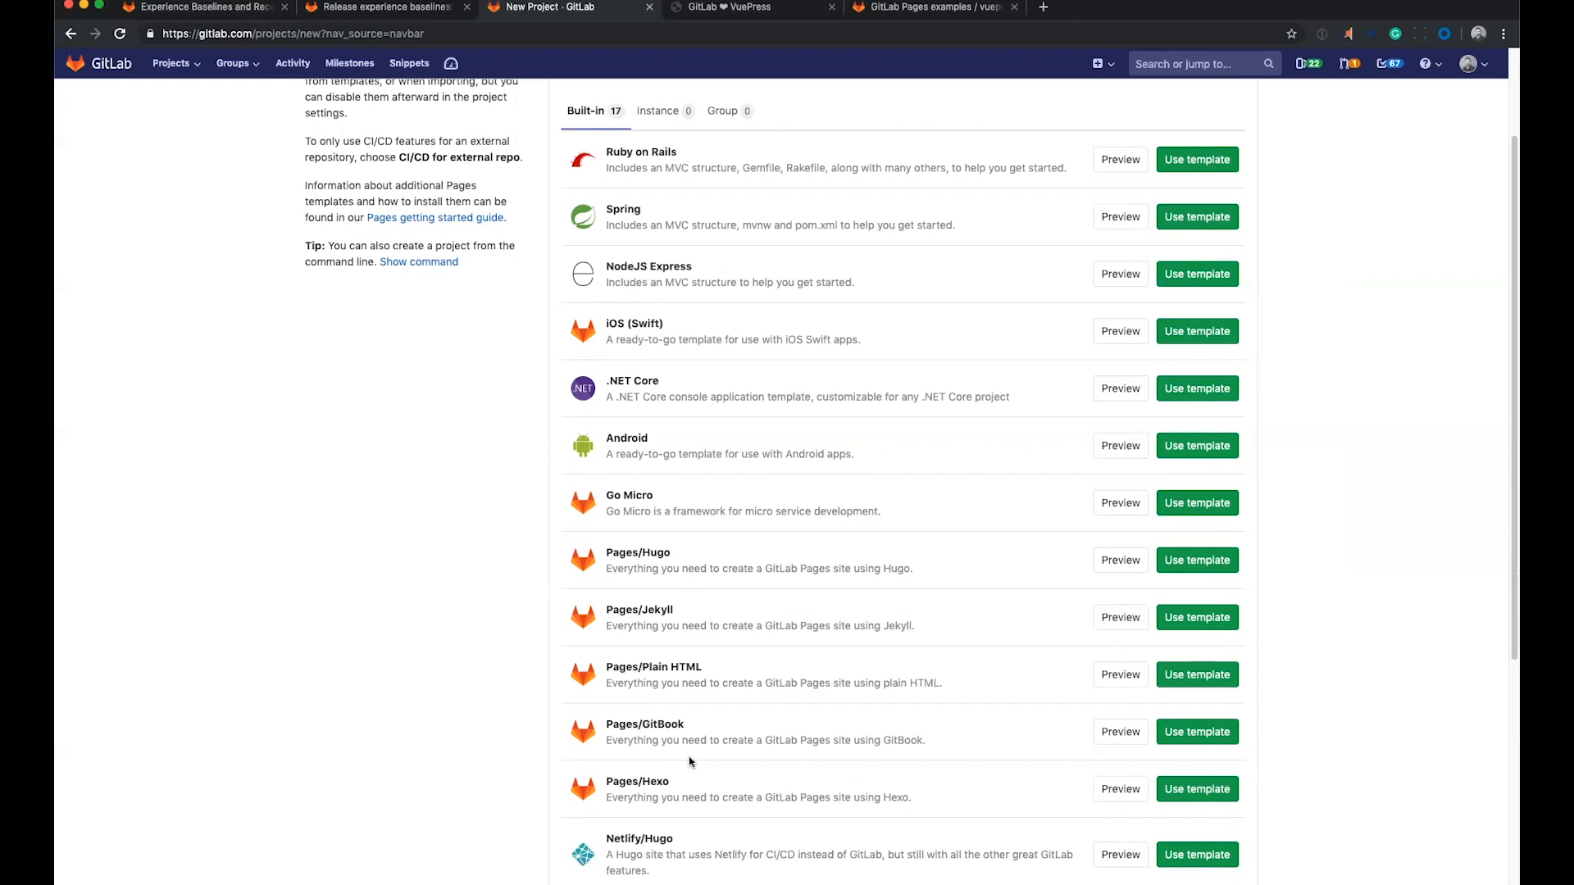
{"action": "left_click", "coordinate": [368, 10]}
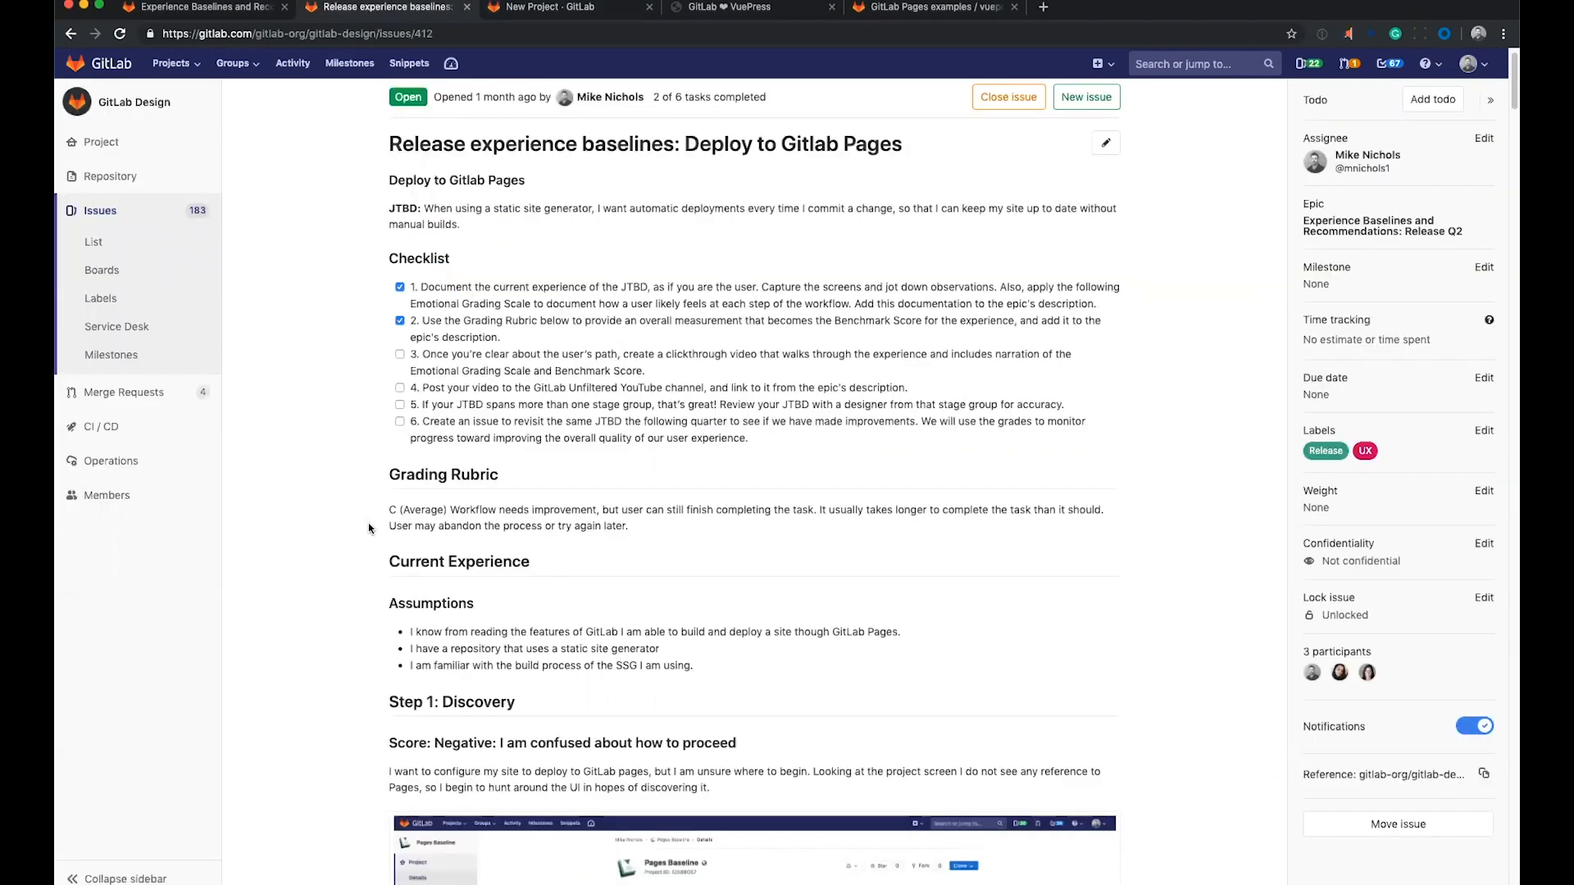